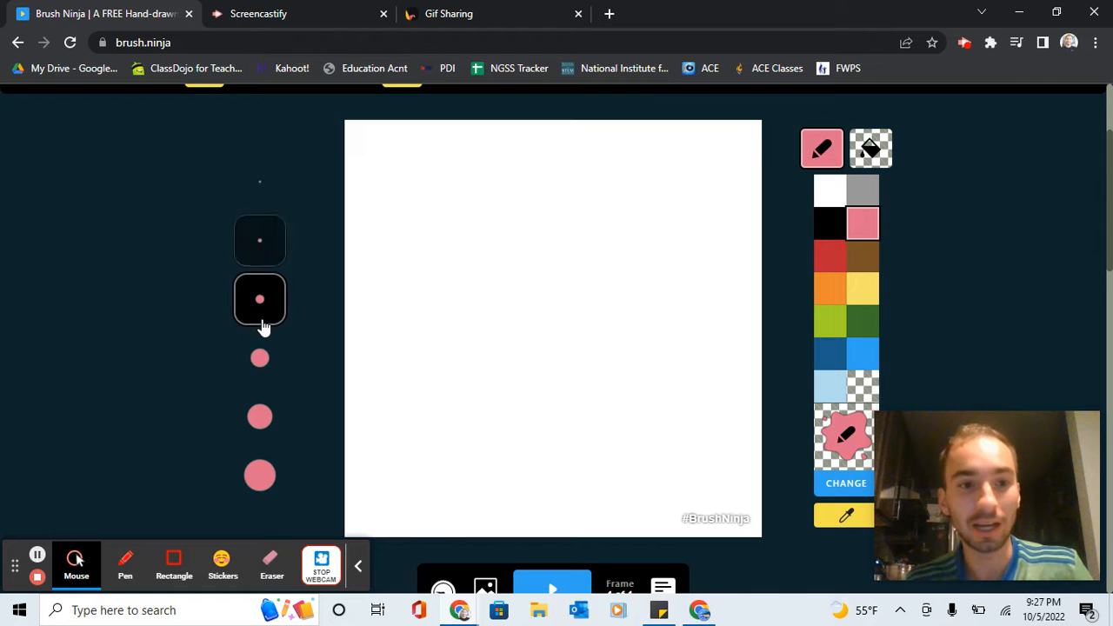
Step: Hand-letter "SUP" in pink across the upper half of the canvas with the medium-thin brush
mouse_move(488, 213)
mouse_down()
mouse_move(482, 275)
mouse_move(421, 334)
mouse_up()
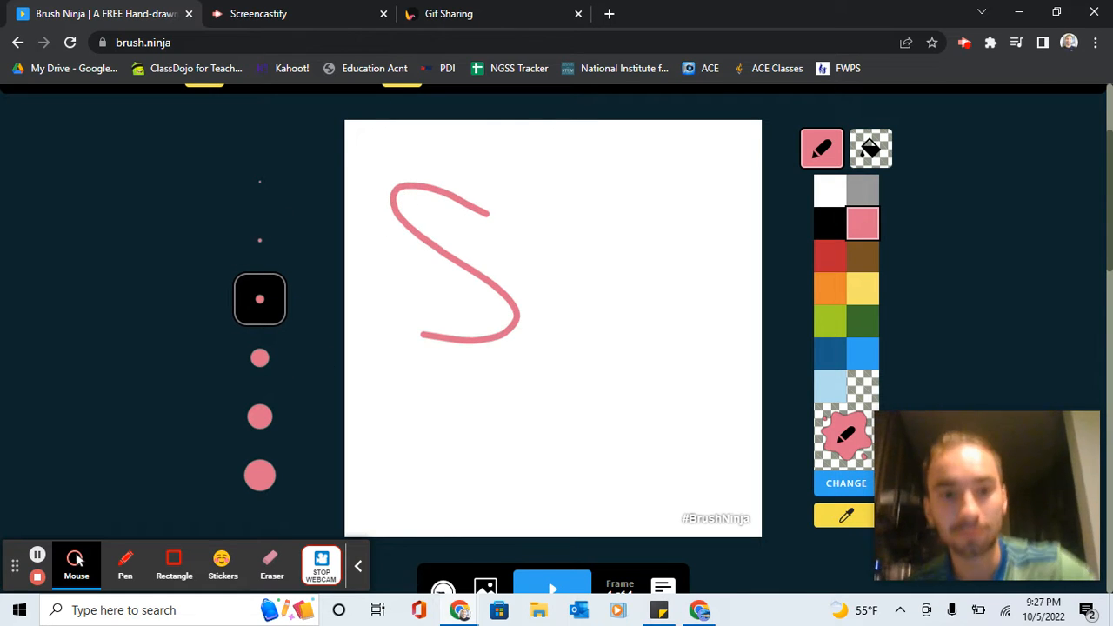
mouse_move(541, 208)
mouse_down()
mouse_move(621, 166)
mouse_move(647, 333)
mouse_up()
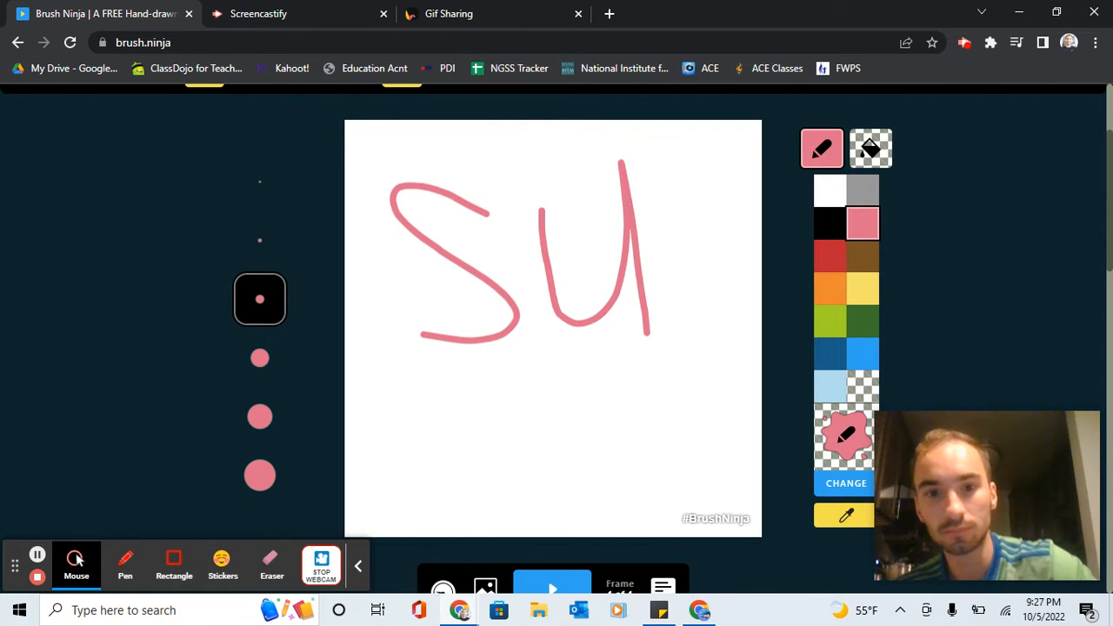
mouse_move(679, 234)
mouse_down()
mouse_move(693, 311)
mouse_move(656, 275)
mouse_up()
Step: Letter a second pink "SUP" below with a thinner brush, and paint a large S over the first one with the thickest brush
click(259, 240)
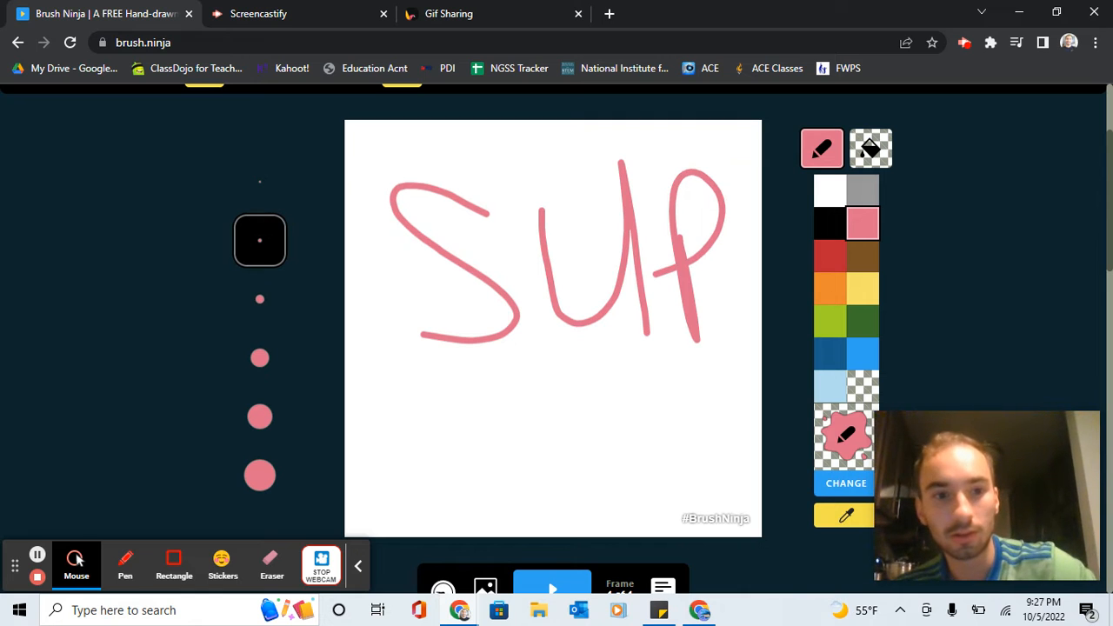
mouse_move(524, 417)
mouse_down()
mouse_move(502, 472)
mouse_move(388, 501)
mouse_move(604, 507)
mouse_up()
drag(634, 382, 648, 496)
mouse_move(632, 369)
mouse_down()
mouse_move(658, 440)
mouse_move(609, 445)
mouse_up()
click(260, 477)
mouse_move(532, 150)
mouse_down()
mouse_move(507, 288)
mouse_move(365, 243)
mouse_up()
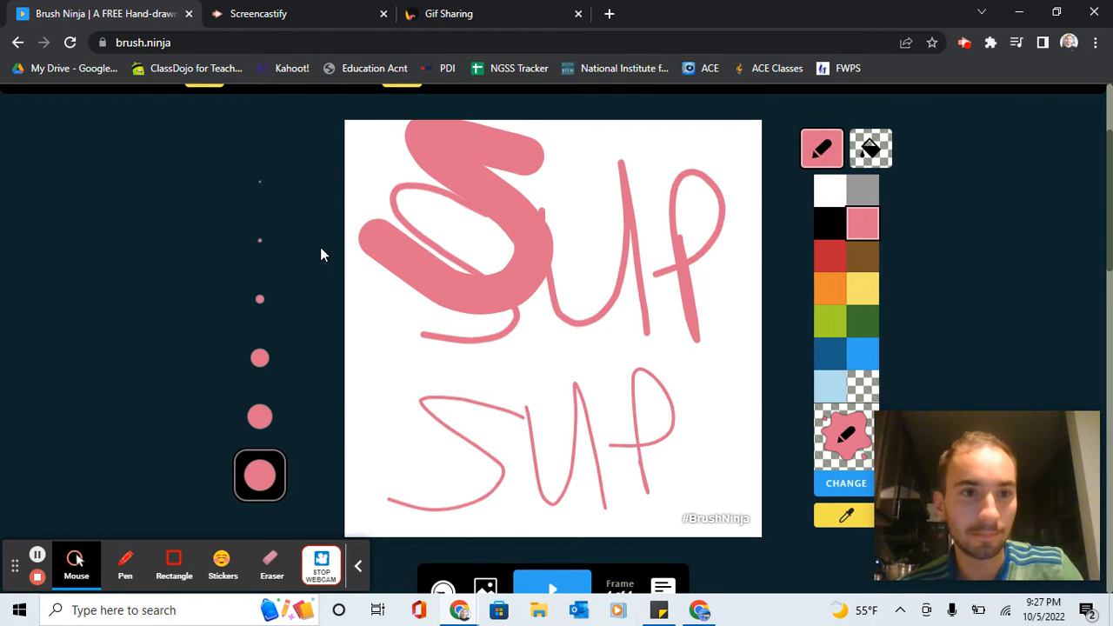
Step: Select all the pink lettering on the canvas and delete it
scroll(323, 249, up, 2)
click(162, 201)
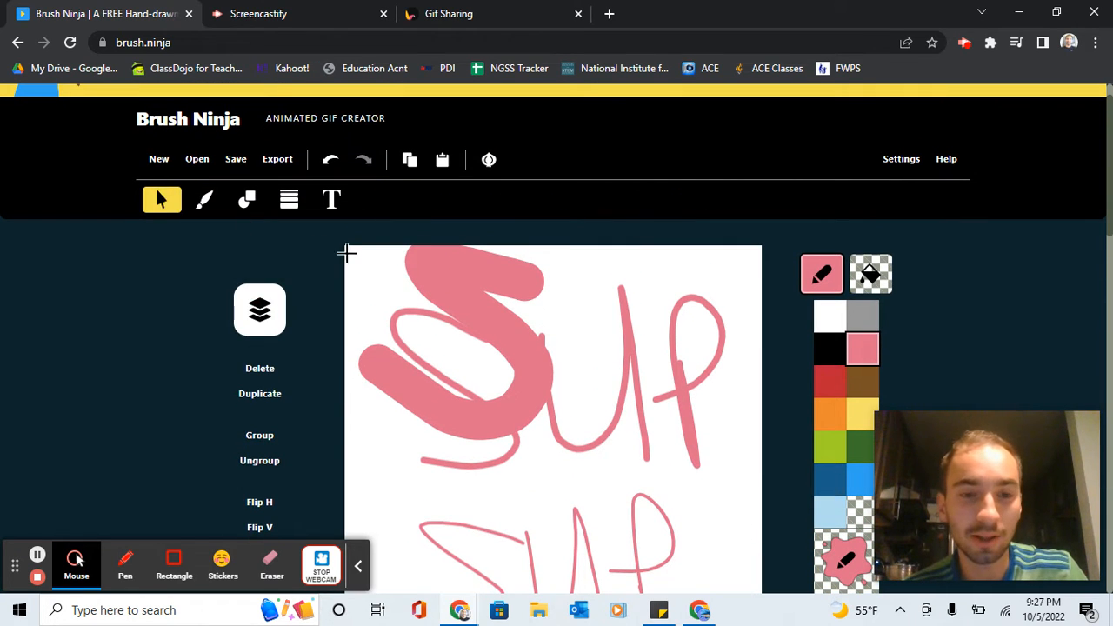
mouse_move(362, 279)
mouse_down()
mouse_move(548, 398)
mouse_move(754, 623)
mouse_up()
key(Delete)
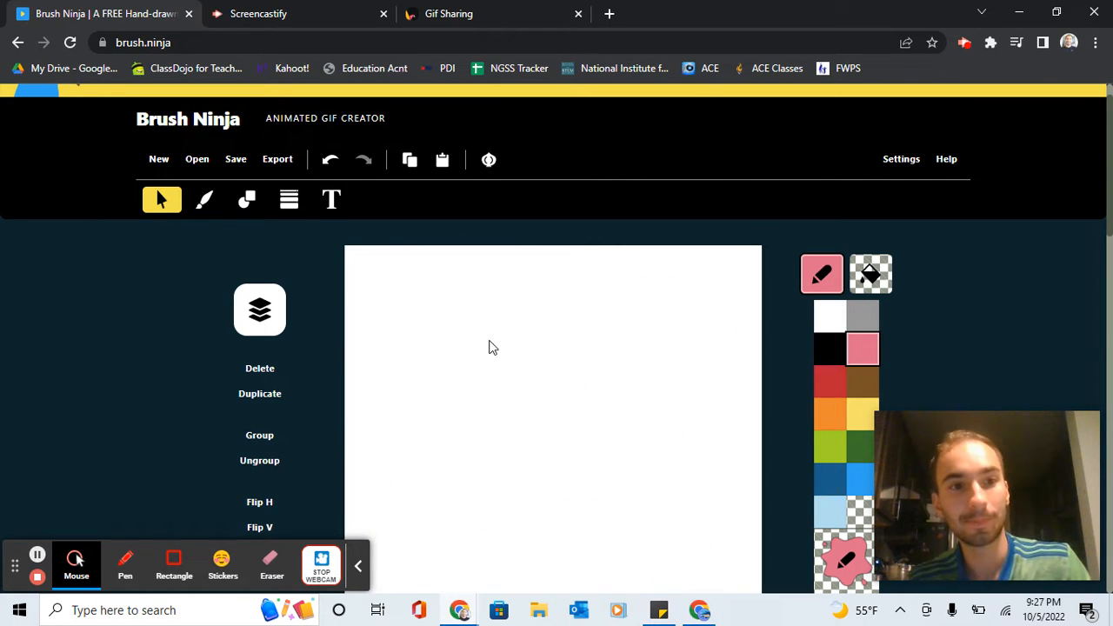
Step: Hand-letter "SUPER" in bright blue across the canvas with the Pencil brush at the third-smallest size
click(204, 200)
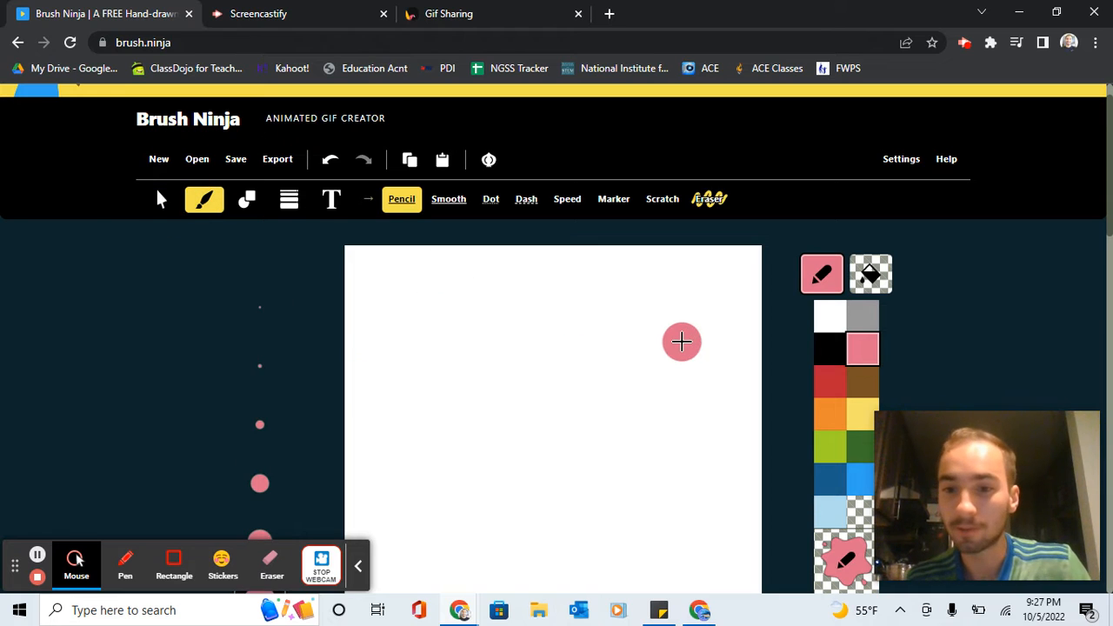
scroll(682, 341, down, 1)
click(253, 319)
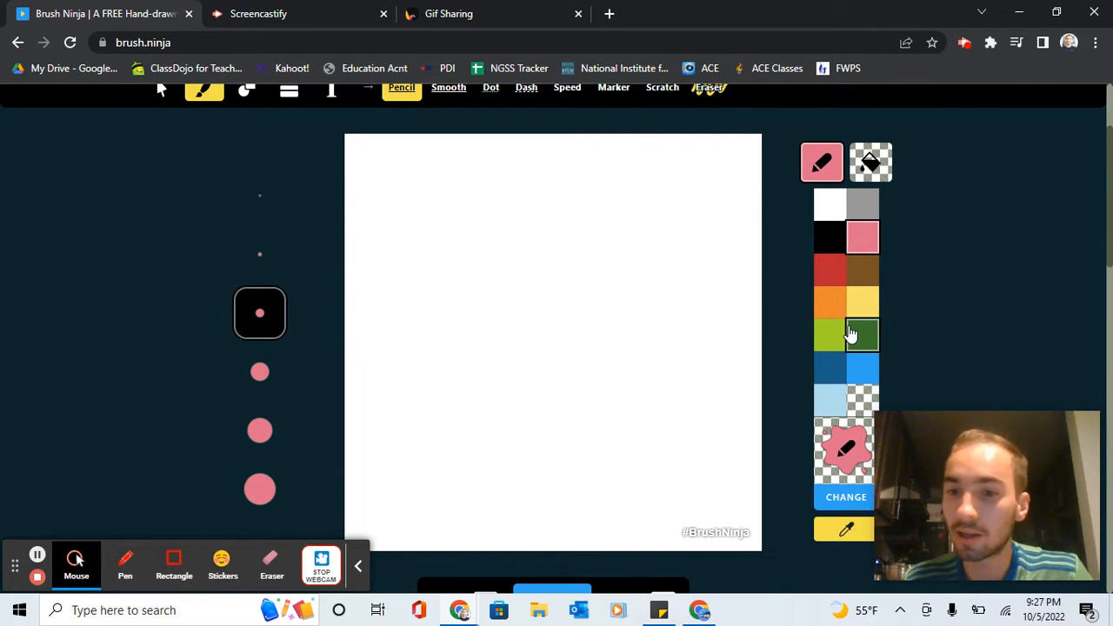
click(862, 367)
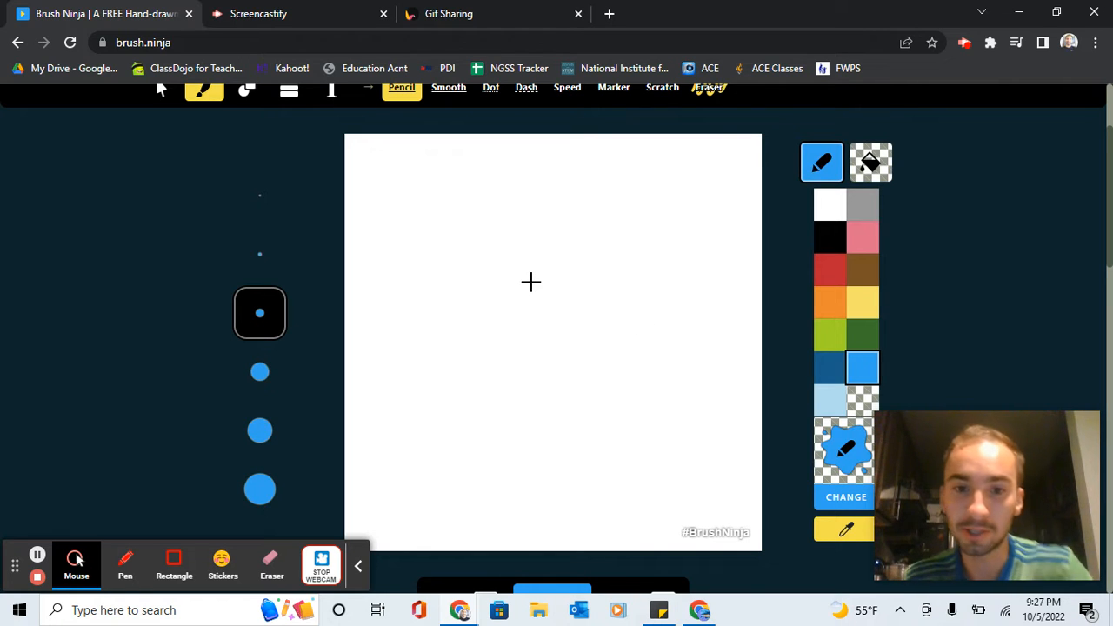
mouse_move(493, 253)
mouse_down()
mouse_move(414, 241)
mouse_move(353, 374)
mouse_move(537, 323)
mouse_move(596, 360)
mouse_move(555, 304)
mouse_up()
mouse_move(665, 261)
mouse_down()
mouse_move(673, 345)
mouse_move(684, 322)
mouse_move(762, 331)
mouse_up()
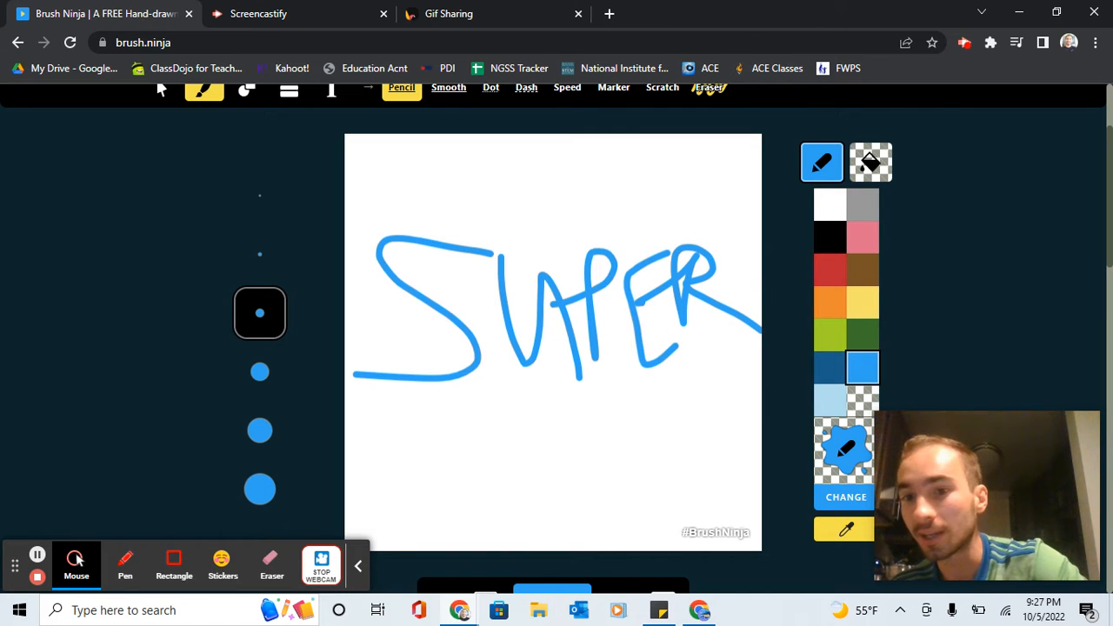
Step: Change the palette's light yellow to a custom golden yellow, #F2C705, as the stroke color
click(863, 302)
click(826, 496)
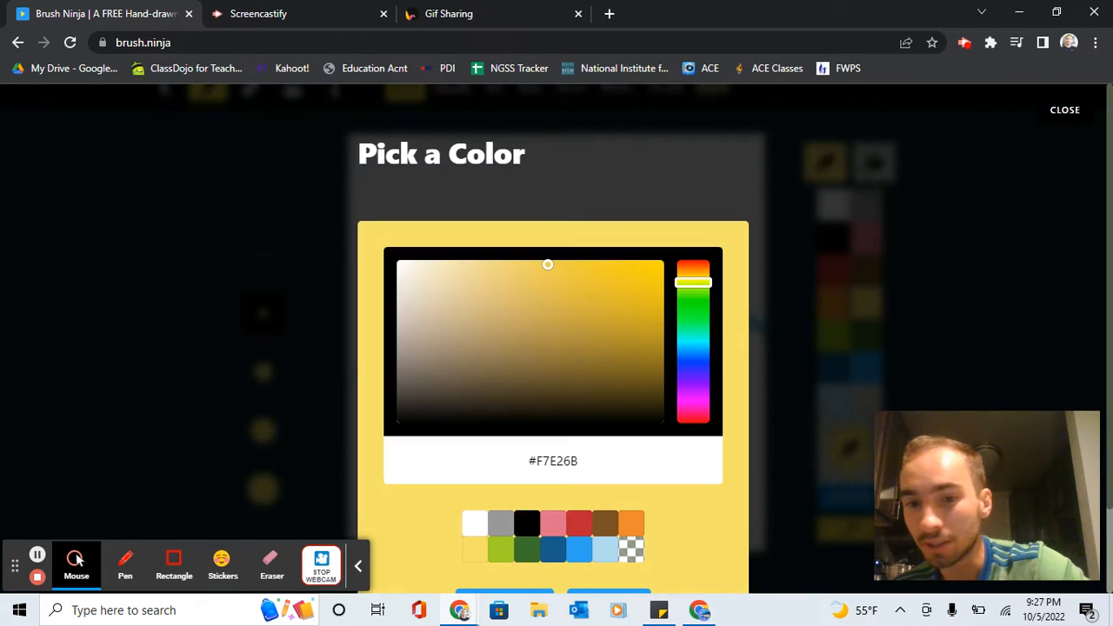
click(1063, 111)
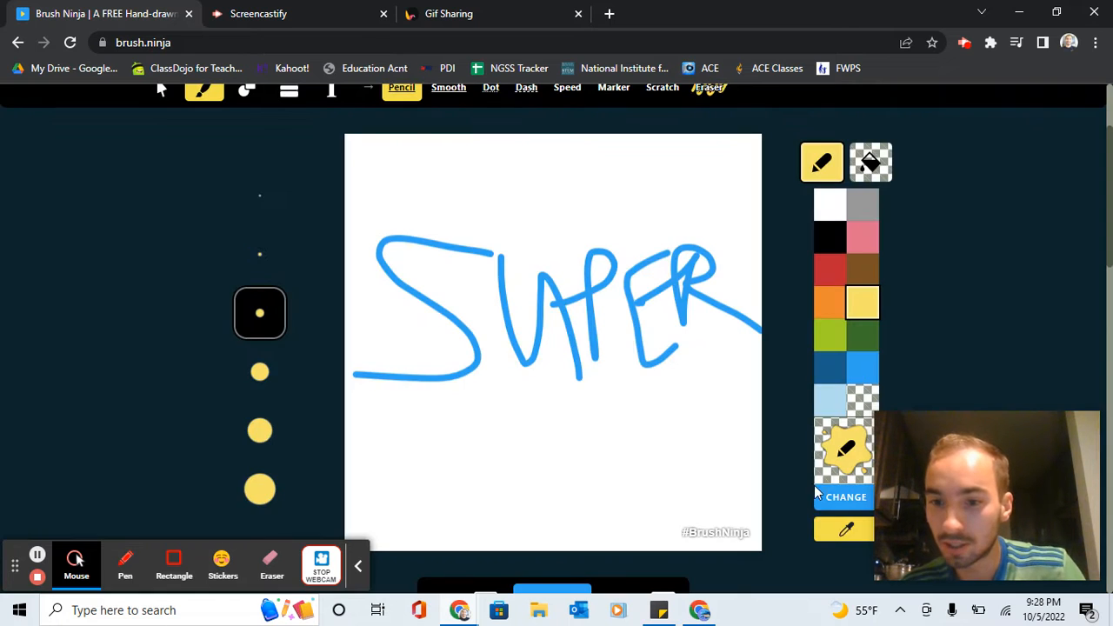
click(836, 499)
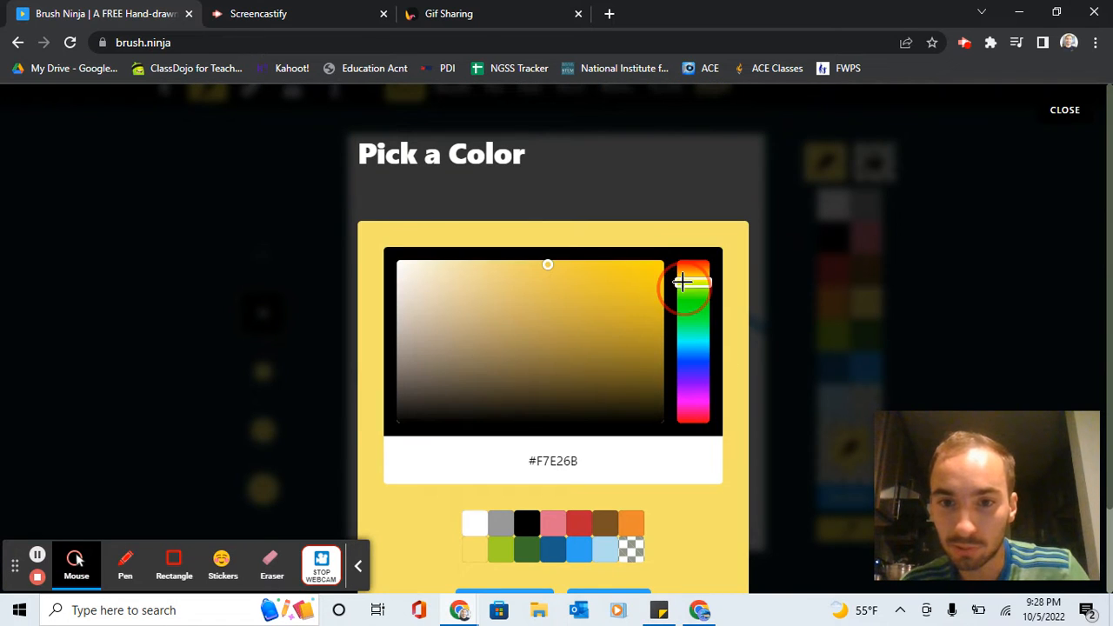
drag(685, 281, 701, 278)
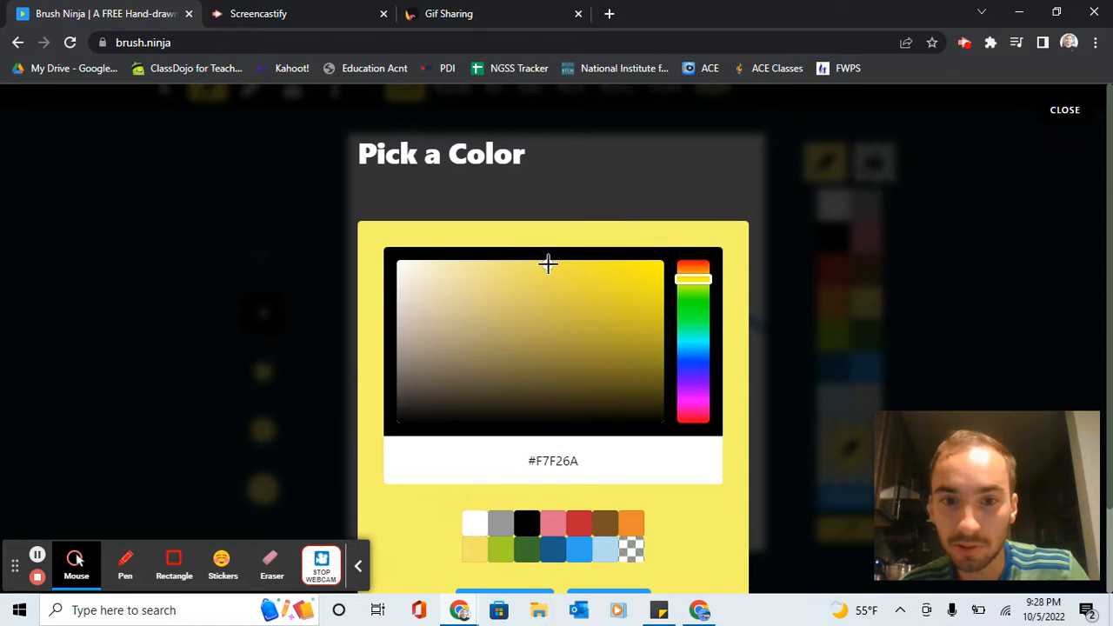
drag(548, 264, 661, 255)
scroll(661, 259, down, 1)
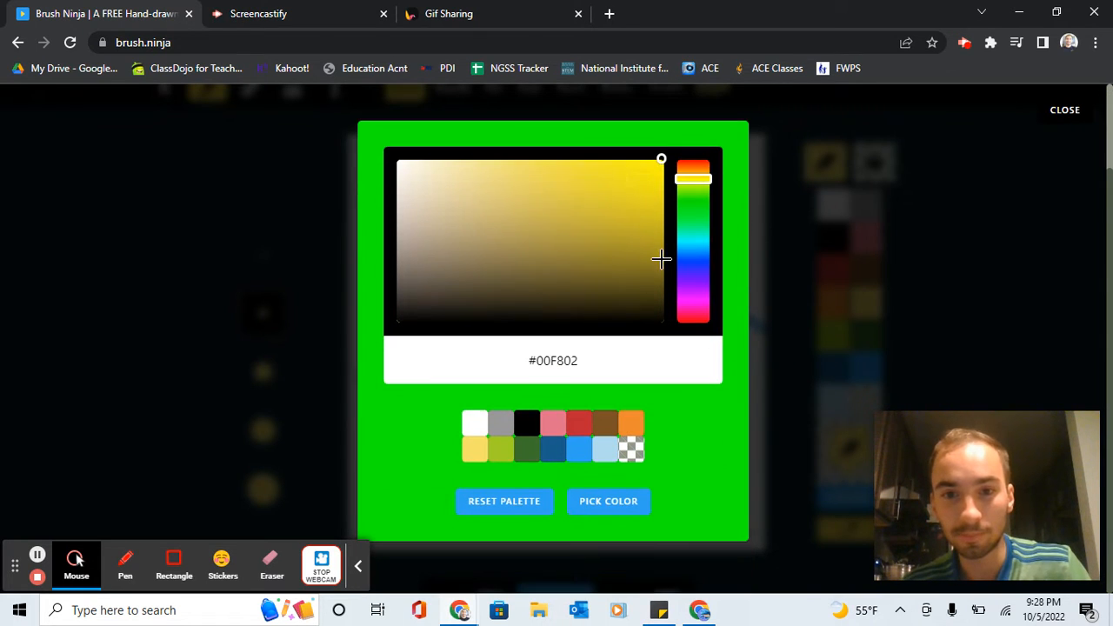
mouse_move(661, 164)
mouse_down()
mouse_move(656, 199)
mouse_move(698, 179)
mouse_move(658, 166)
mouse_move(651, 183)
mouse_move(659, 167)
mouse_up()
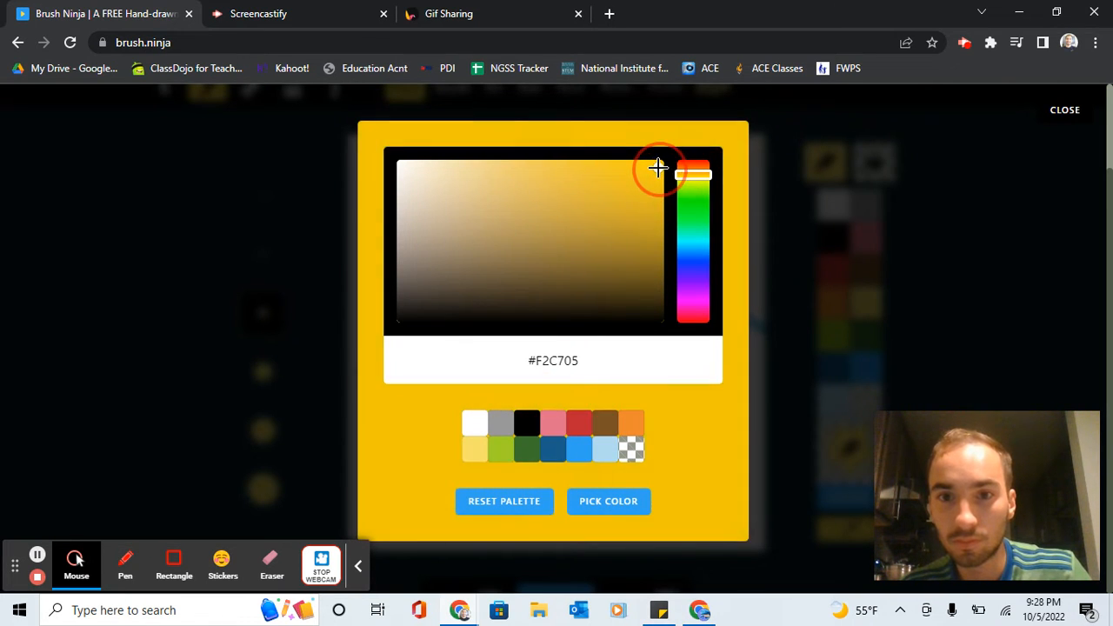
click(621, 498)
Step: Select the blue "SUPER" lettering and delete it from the canvas
scroll(472, 303, up, 2)
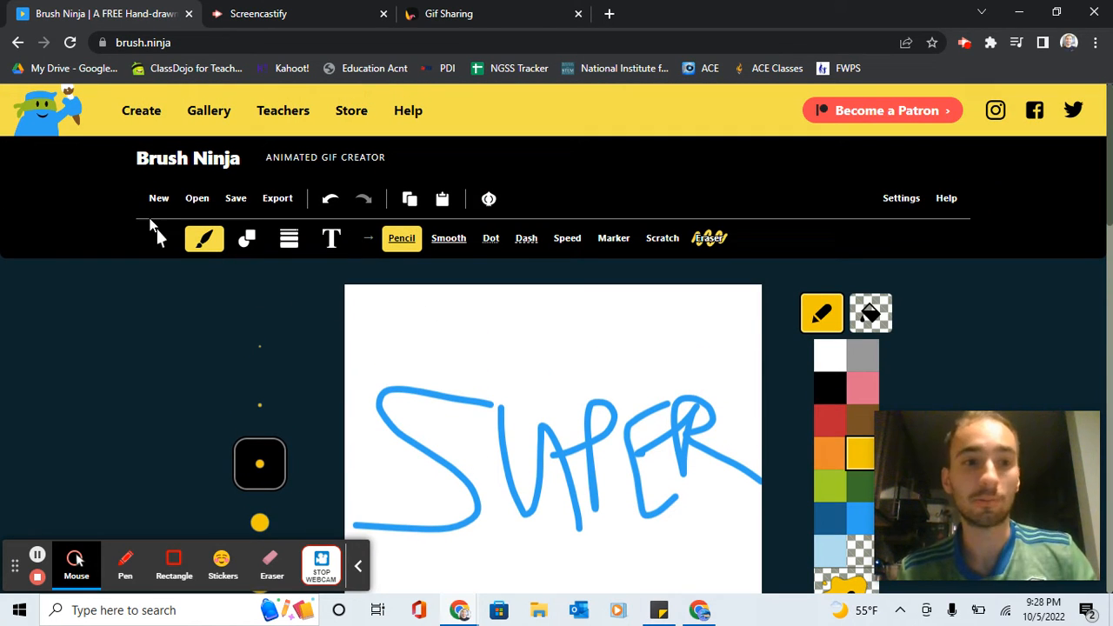
scroll(544, 330, down, 1)
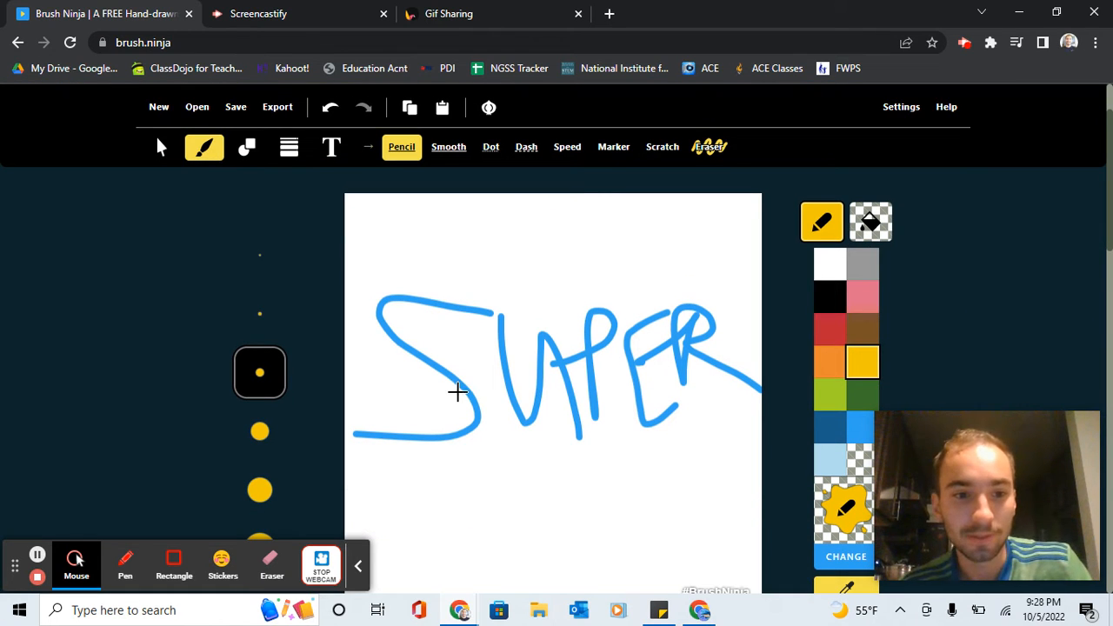
scroll(492, 456, down, 3)
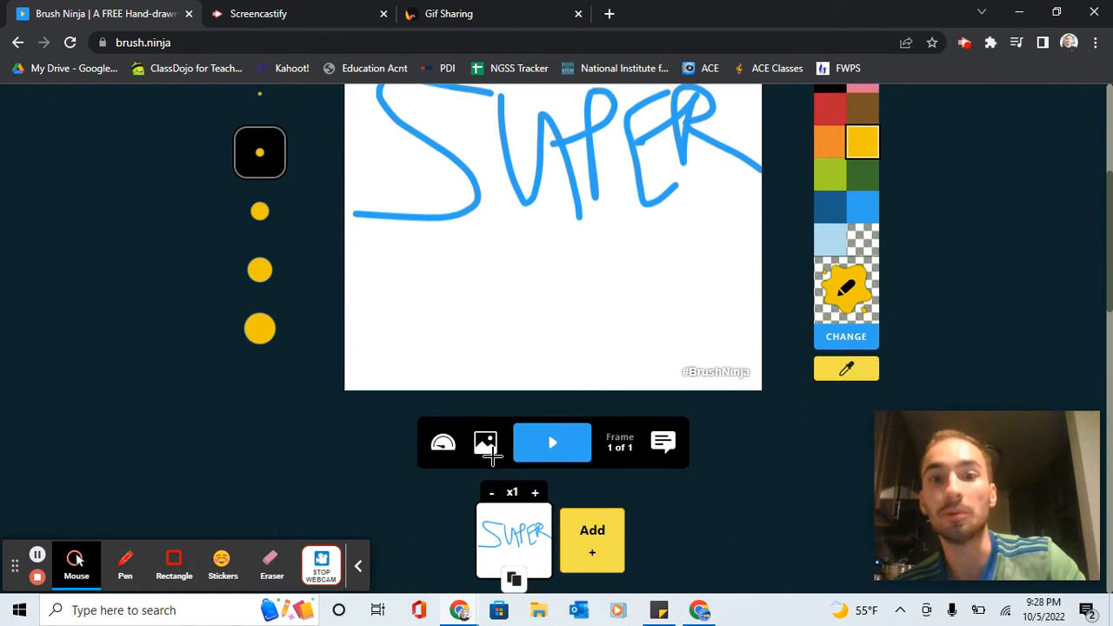
scroll(493, 457, up, 1)
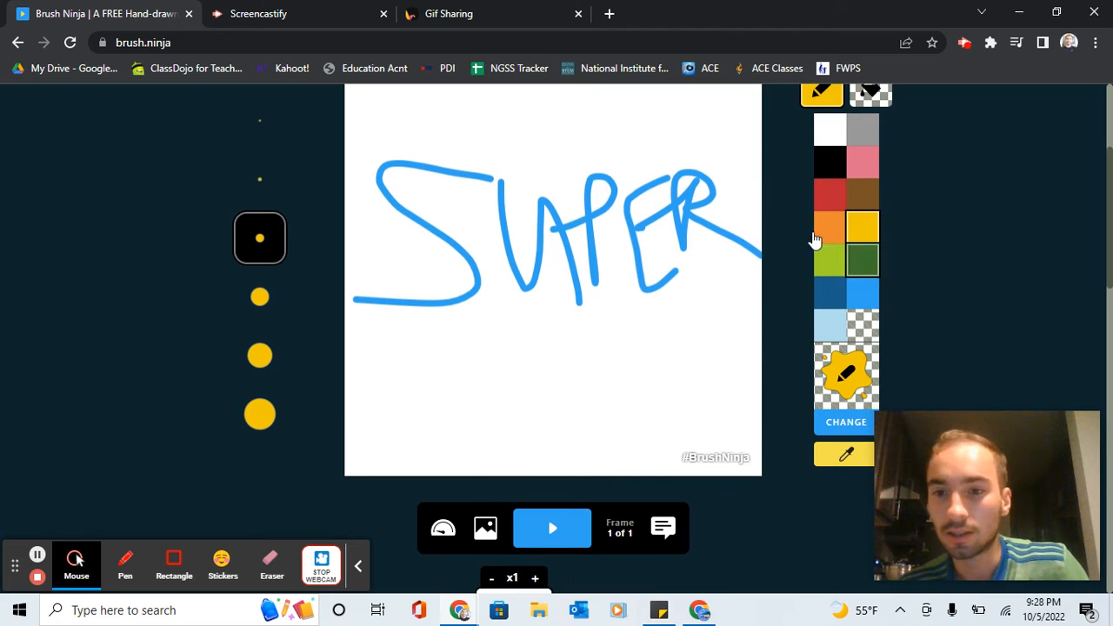
scroll(387, 260, up, 3)
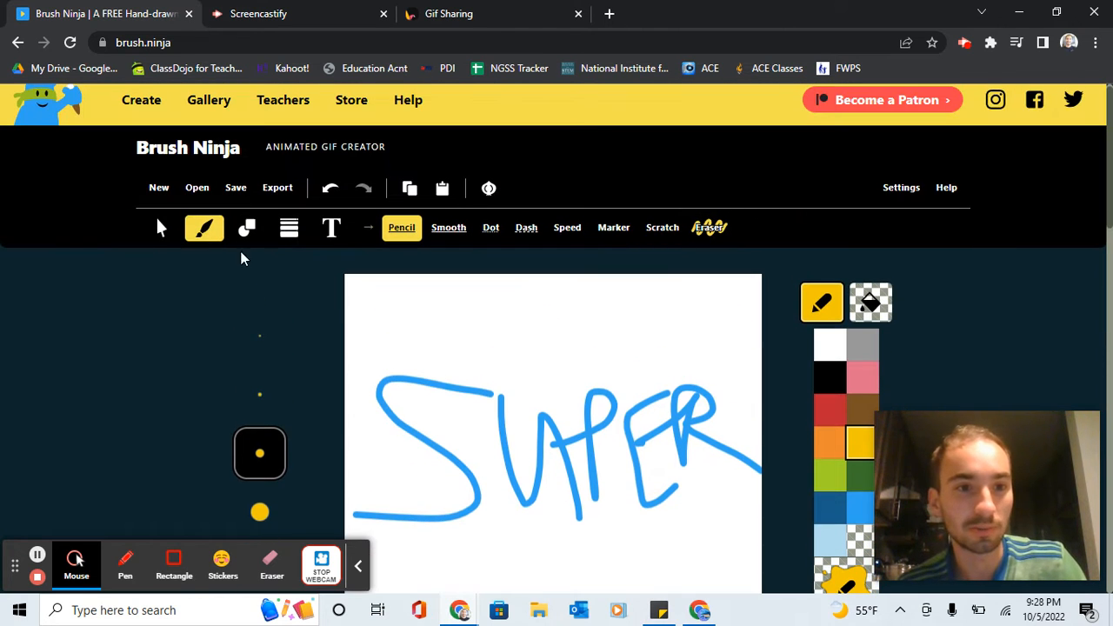
click(161, 228)
drag(400, 348, 792, 537)
key(Delete)
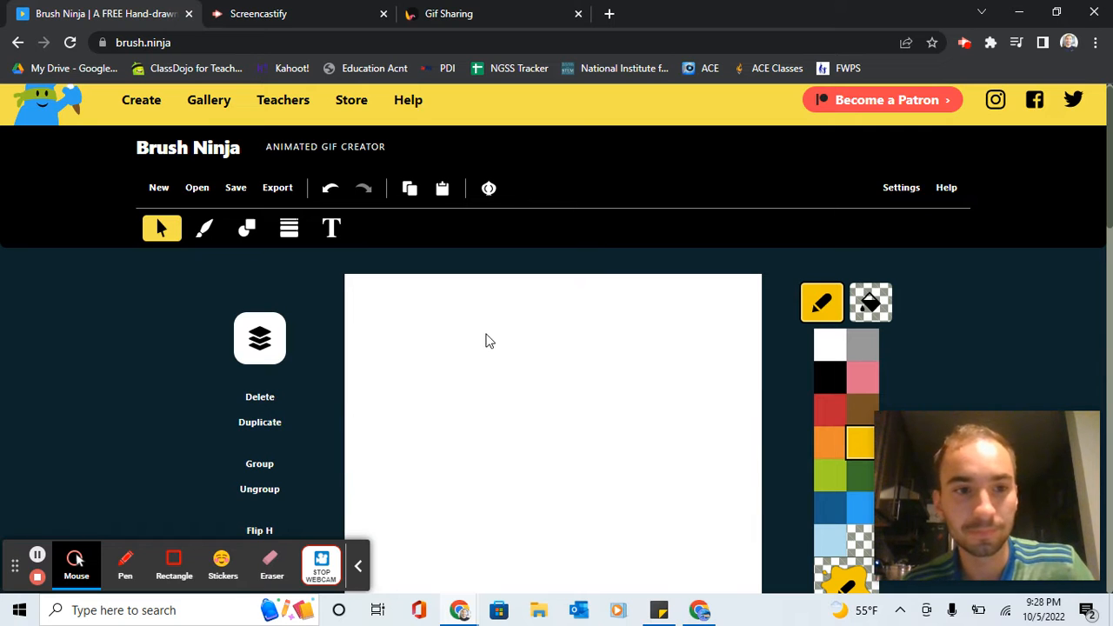
Step: Draw a curved banana outline in golden yellow with the Pencil brush near the middle of the canvas
scroll(683, 356, down, 1)
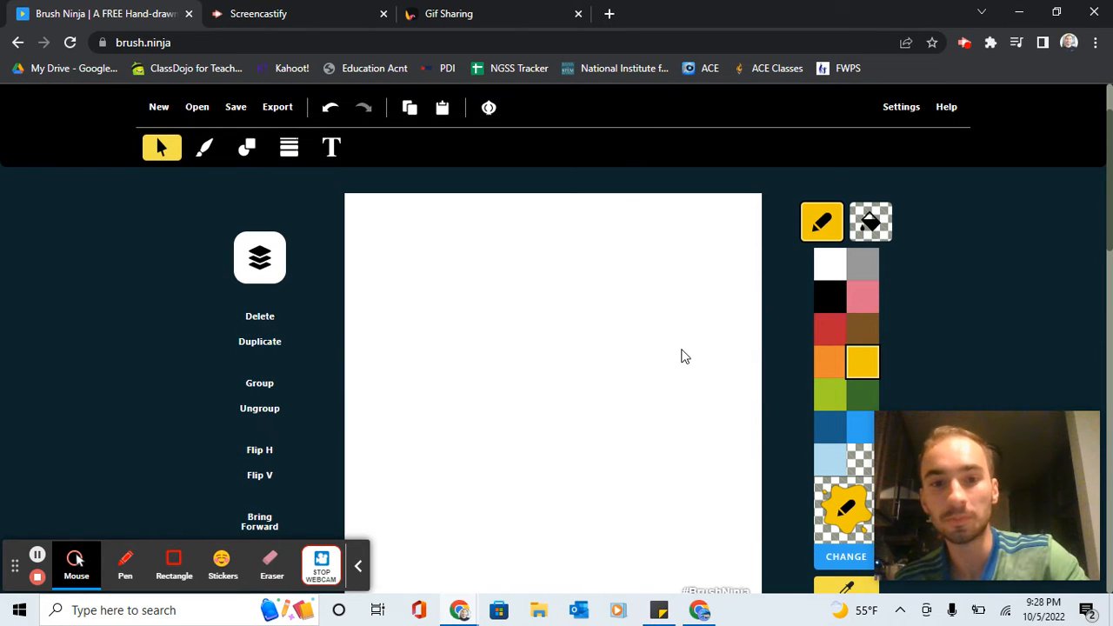
drag(451, 288, 516, 489)
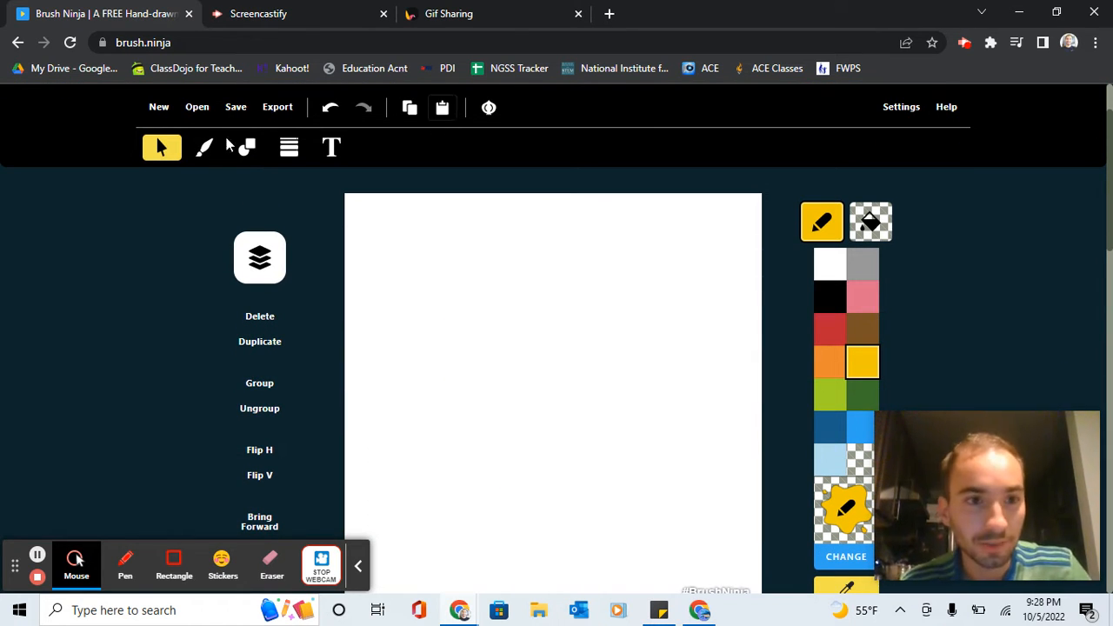
click(203, 148)
mouse_move(474, 274)
mouse_down()
mouse_move(595, 390)
mouse_move(555, 484)
mouse_move(525, 499)
mouse_move(537, 447)
mouse_move(529, 367)
mouse_move(492, 307)
mouse_move(440, 270)
mouse_move(477, 271)
mouse_up()
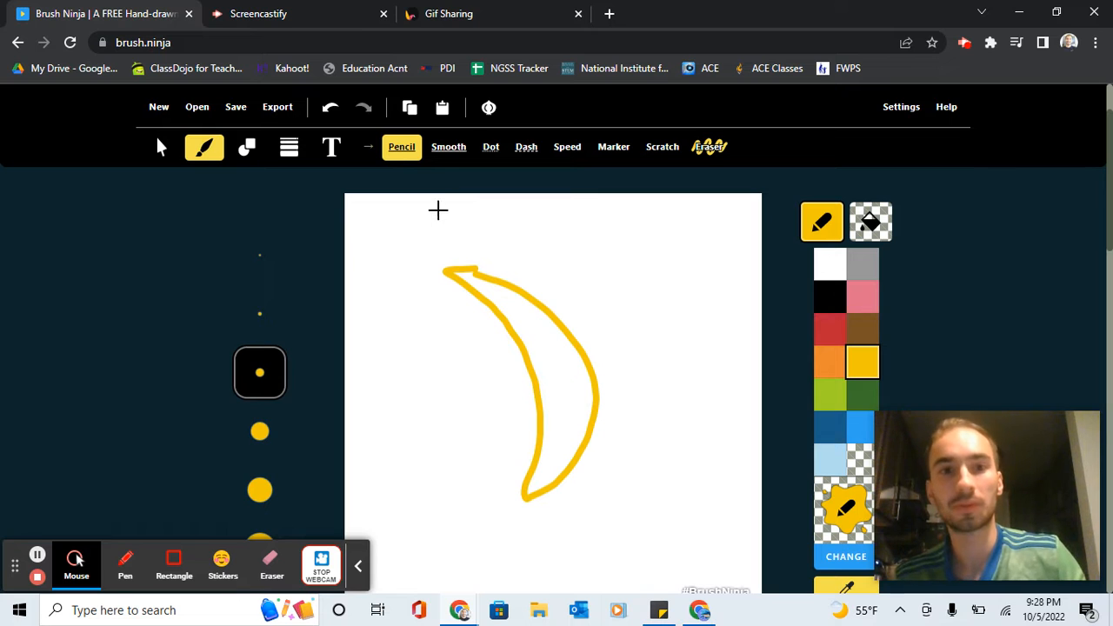
Step: Switch to the Smooth brush, try a second banana outline beside the first, and undo both outlines
click(445, 148)
mouse_move(571, 261)
mouse_down()
mouse_move(637, 307)
mouse_move(694, 430)
mouse_move(670, 500)
mouse_move(626, 354)
mouse_move(572, 263)
mouse_move(540, 259)
mouse_up()
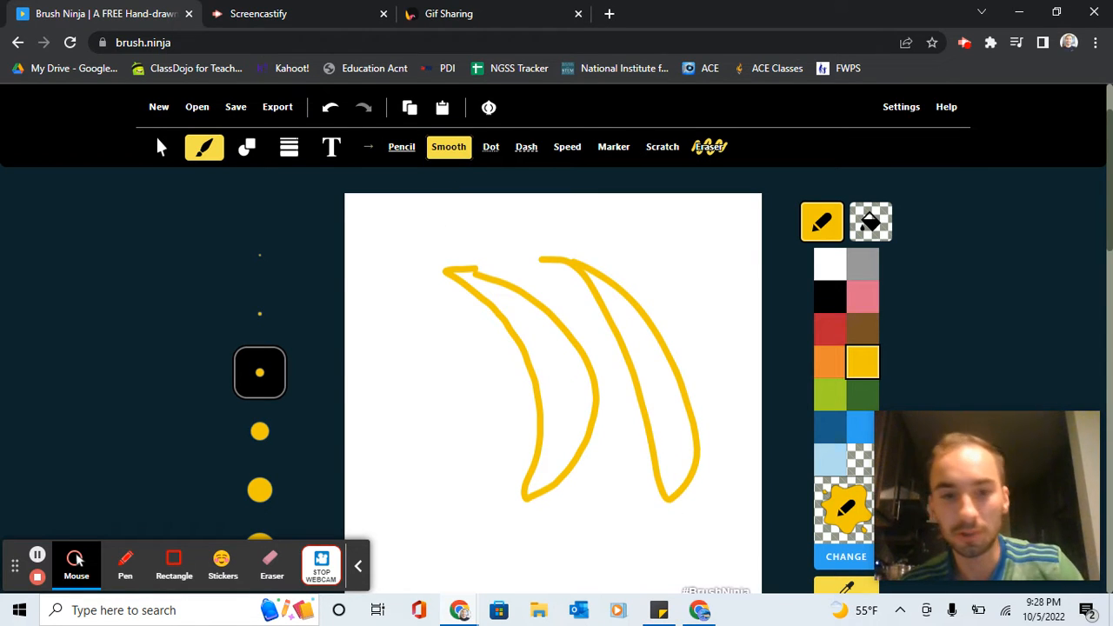
key(ctrl+z)
key(ctrl+z)
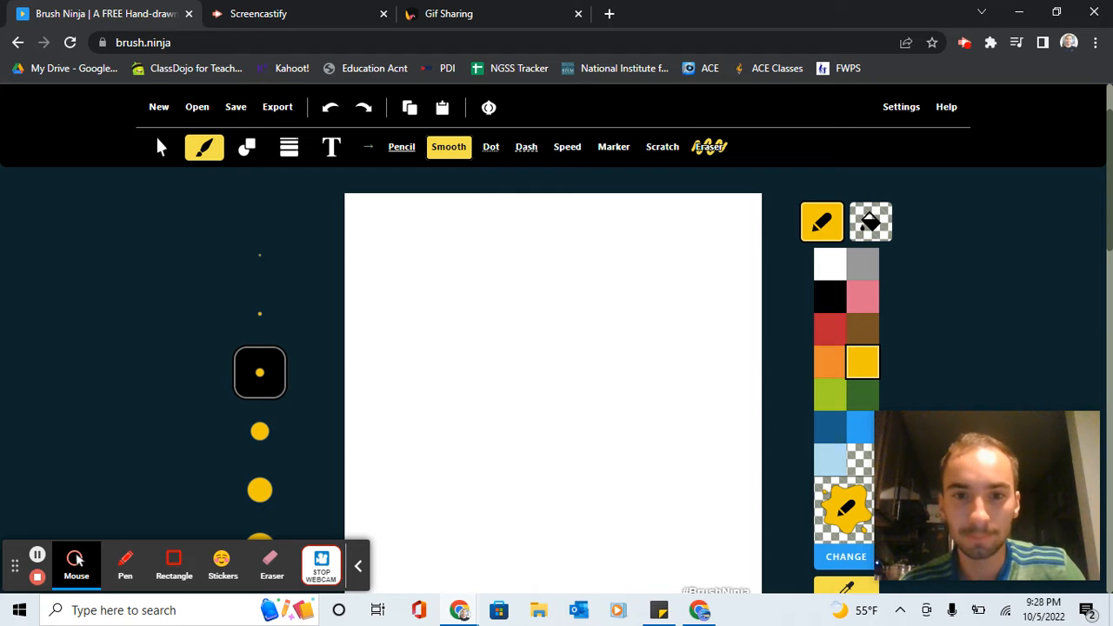
Step: Draw a crescent-shaped banana outline in golden yellow with the Smooth brush, undoing the first attempt
mouse_move(433, 277)
mouse_down()
mouse_move(606, 432)
mouse_move(619, 553)
mouse_move(603, 582)
mouse_move(558, 430)
mouse_move(489, 324)
mouse_move(416, 265)
mouse_up()
key(ctrl+z)
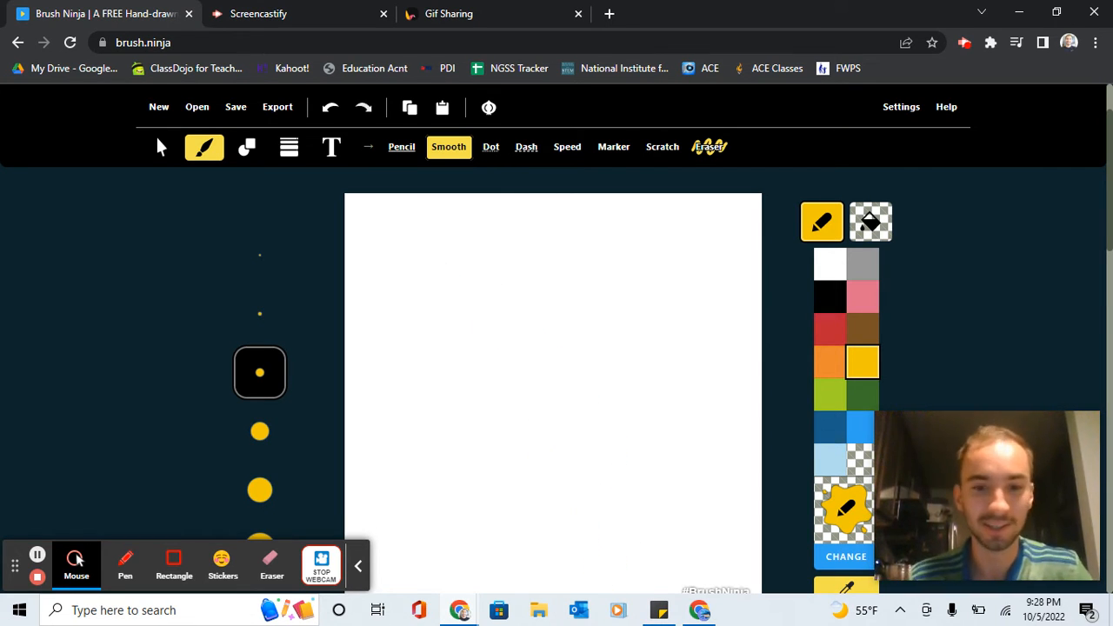
mouse_move(446, 301)
mouse_down()
mouse_move(471, 540)
mouse_move(516, 535)
mouse_move(588, 370)
mouse_move(508, 282)
mouse_move(437, 292)
mouse_up()
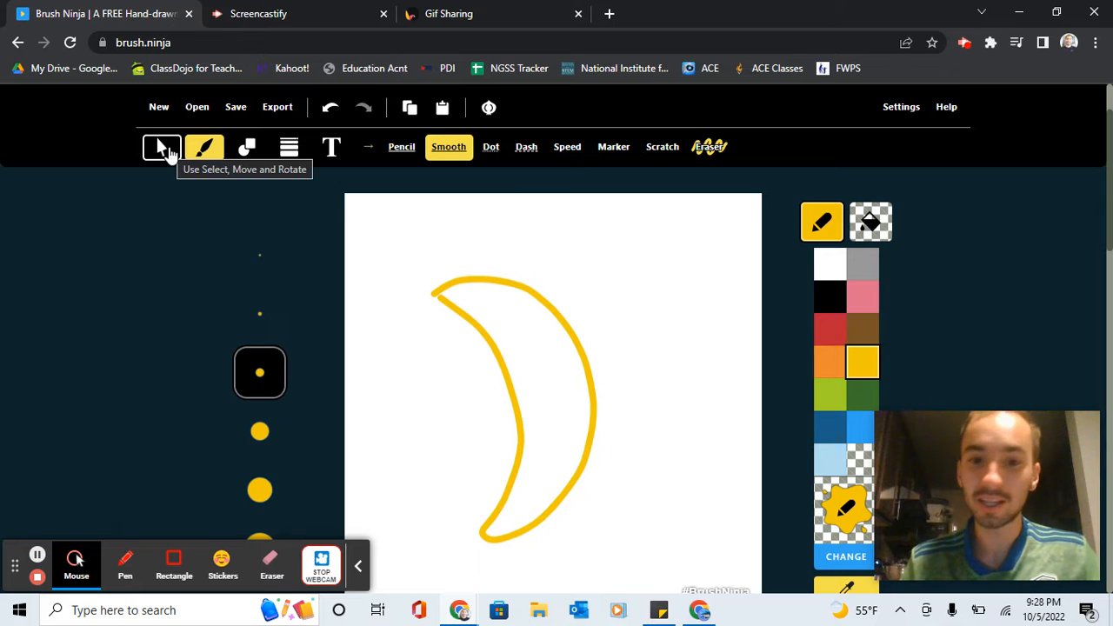
Step: Select the banana outline and fill it with the same golden yellow as its stroke
click(162, 149)
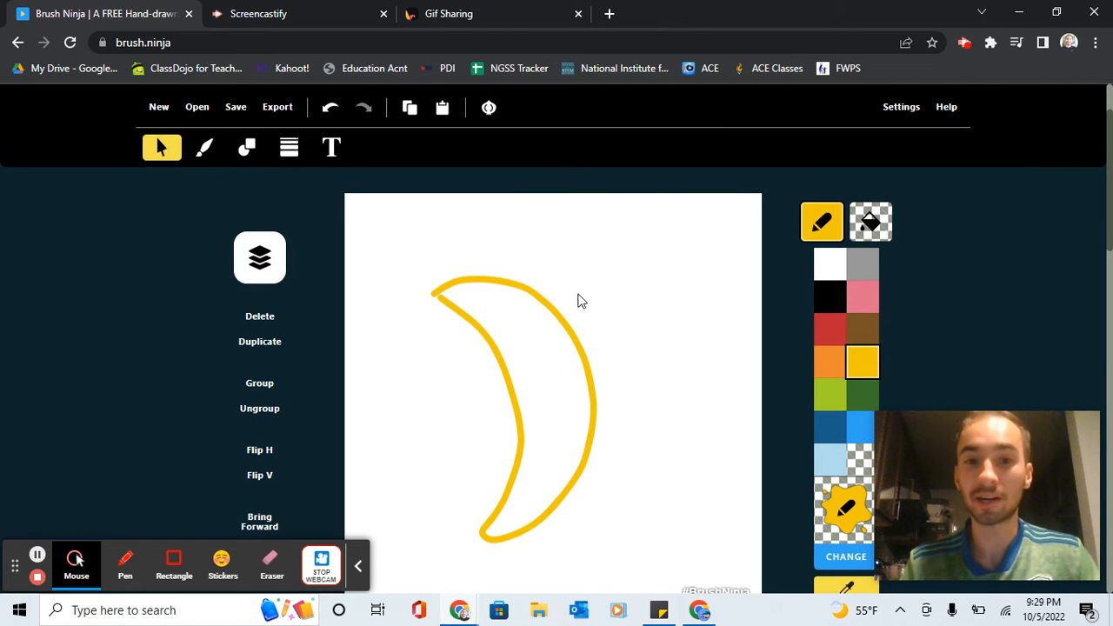
click(550, 307)
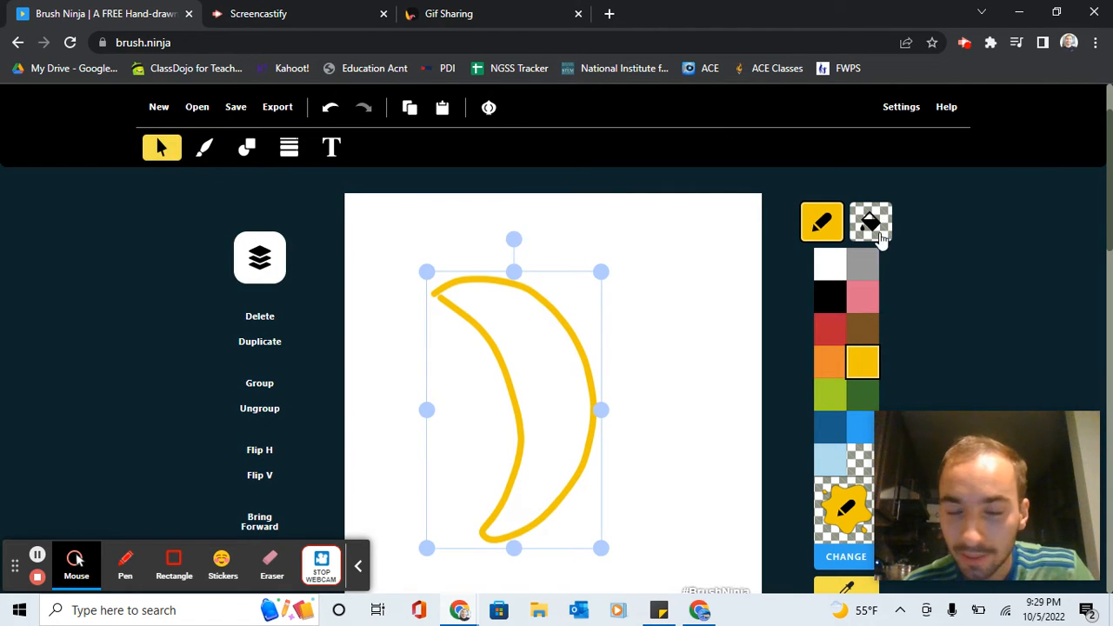
click(874, 222)
click(865, 370)
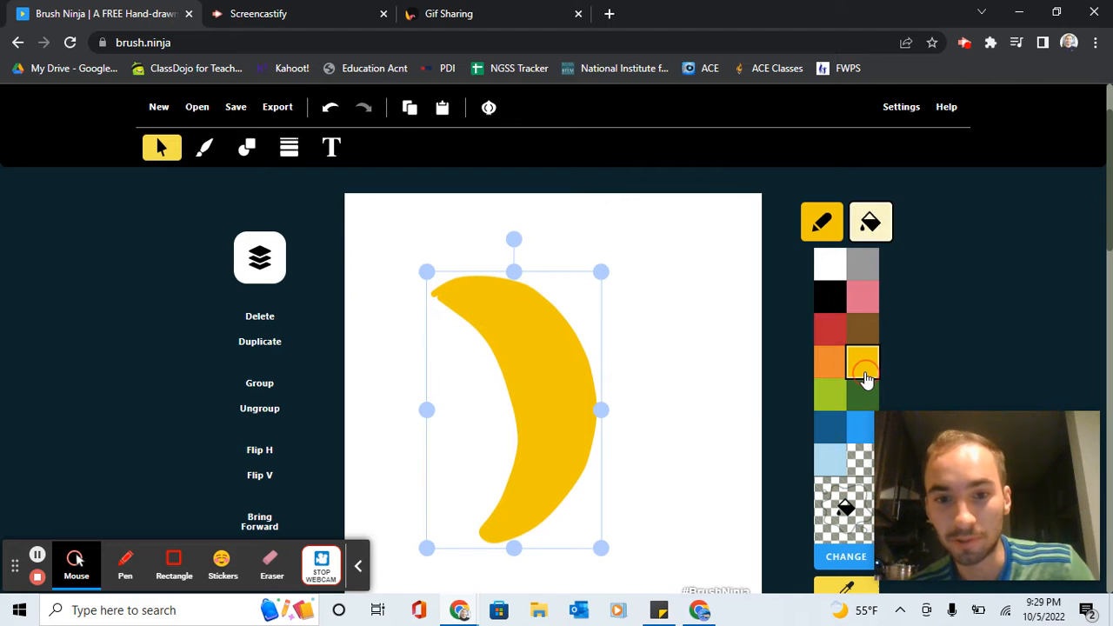
Step: Try black and pink fills on the banana, and return its fill to golden yellow
click(829, 304)
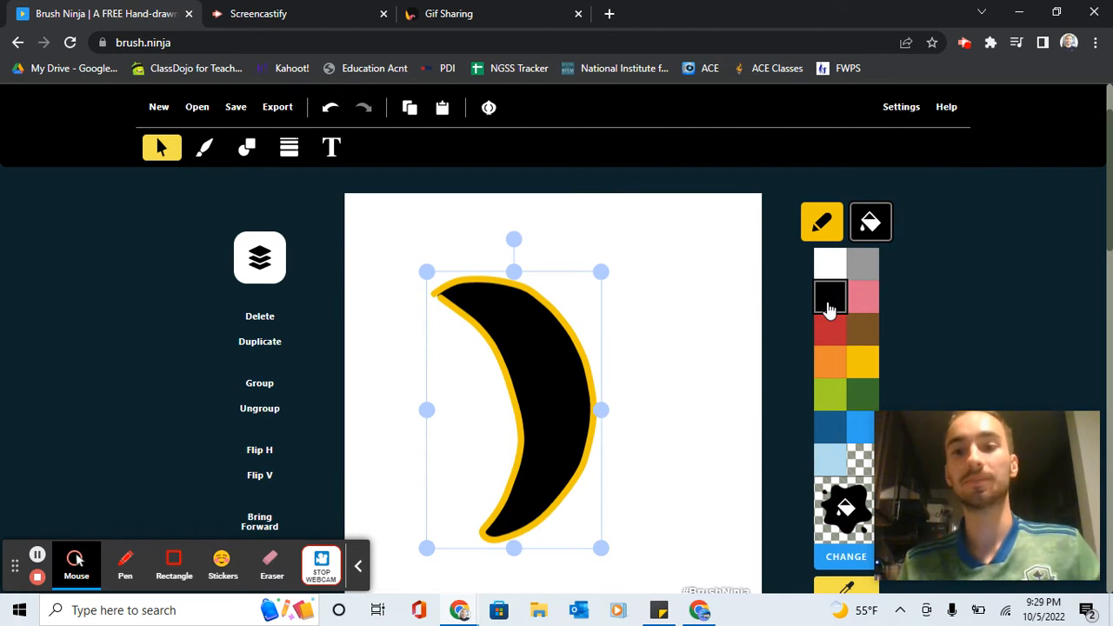
click(869, 306)
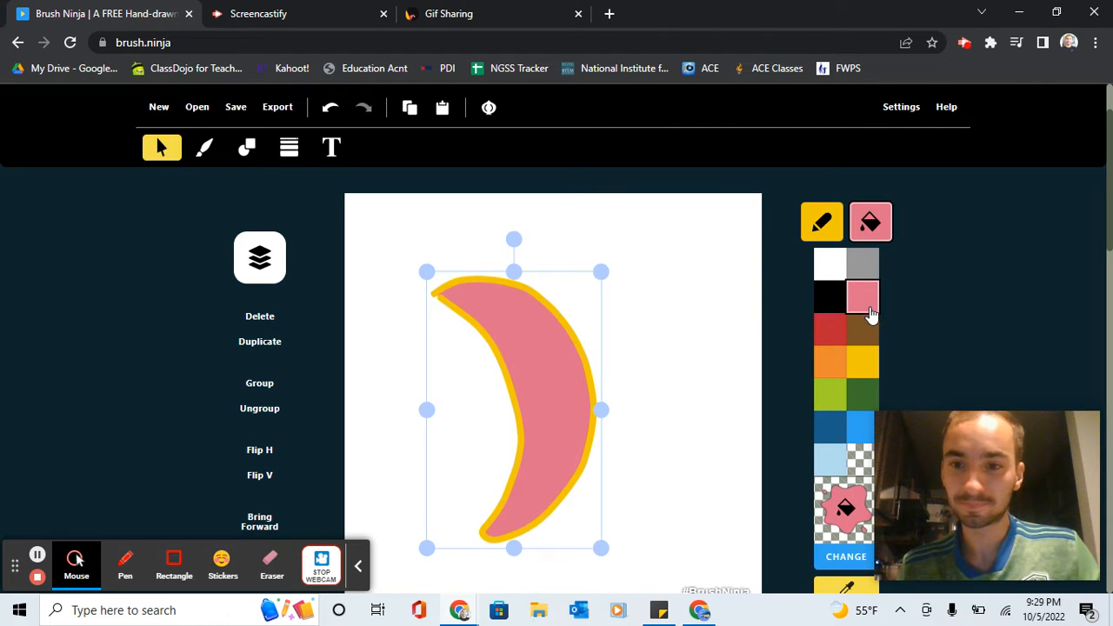
click(870, 367)
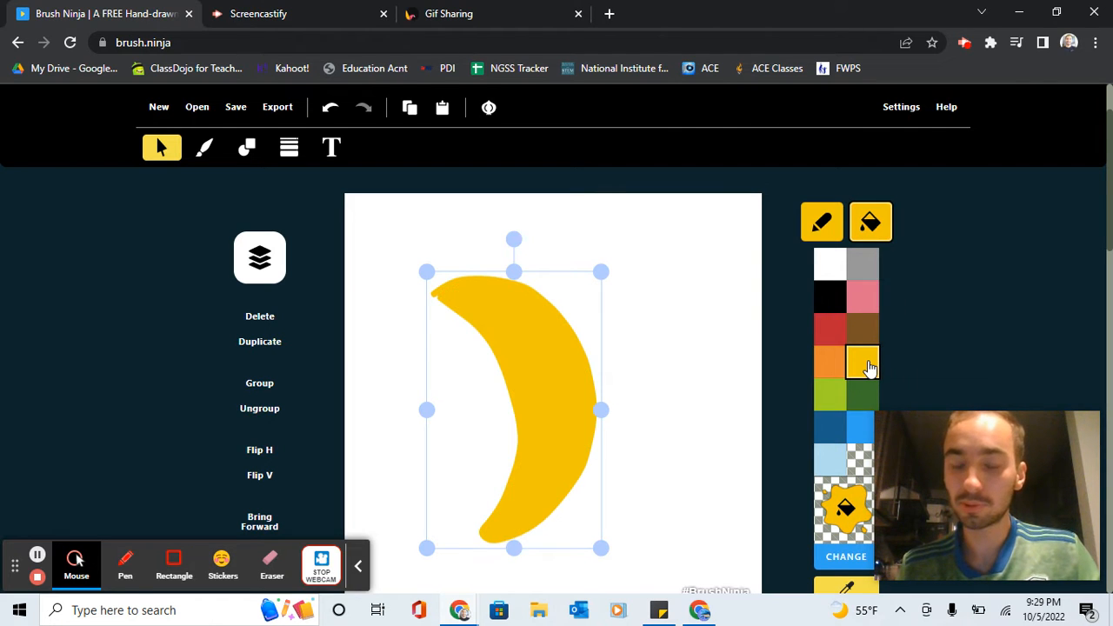
Step: Try a red fill on the banana and draw four freehand shapes around it with the Smooth brush
click(830, 329)
click(701, 328)
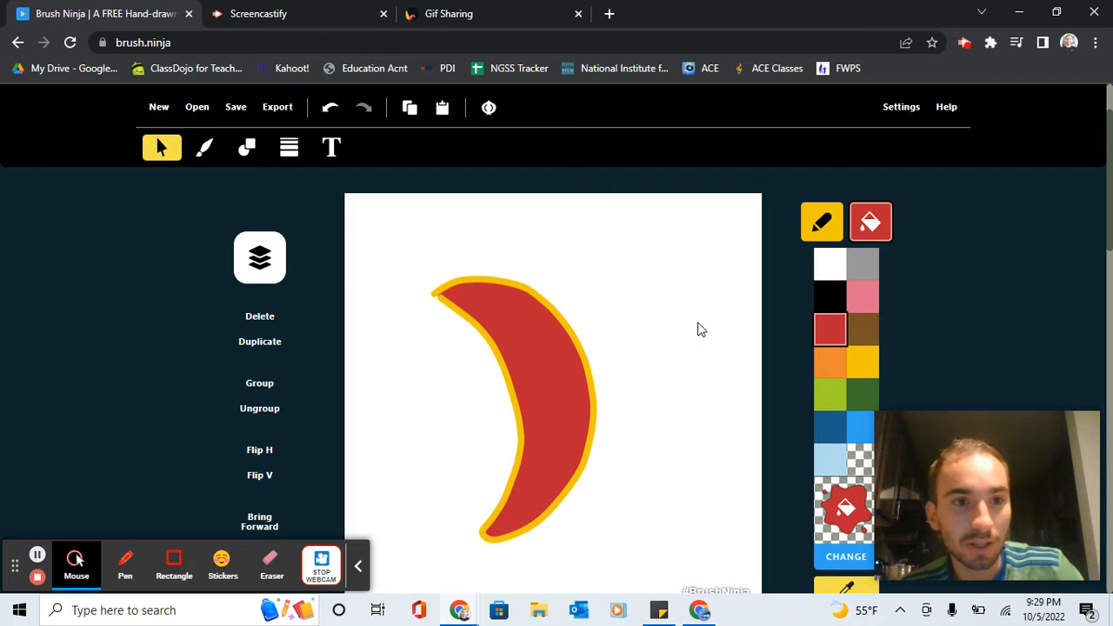
click(203, 147)
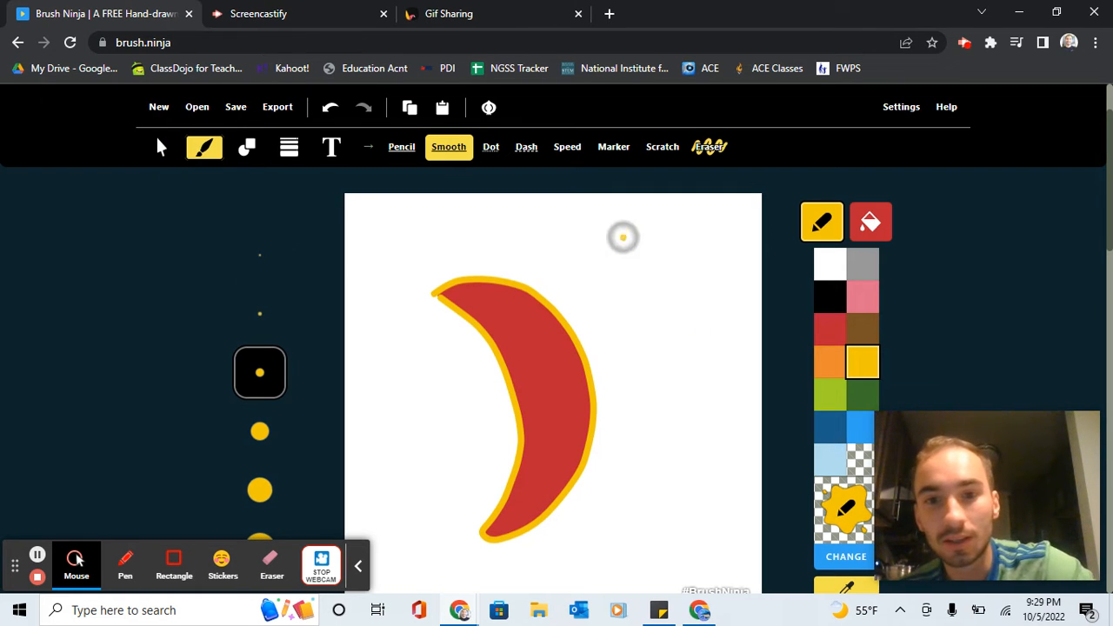
mouse_move(623, 237)
mouse_down()
mouse_move(658, 352)
mouse_move(623, 238)
mouse_up()
mouse_move(663, 402)
mouse_down()
mouse_move(618, 536)
mouse_move(733, 521)
mouse_move(663, 402)
mouse_up()
mouse_move(392, 513)
mouse_down()
mouse_move(390, 393)
mouse_move(430, 378)
mouse_move(480, 521)
mouse_up()
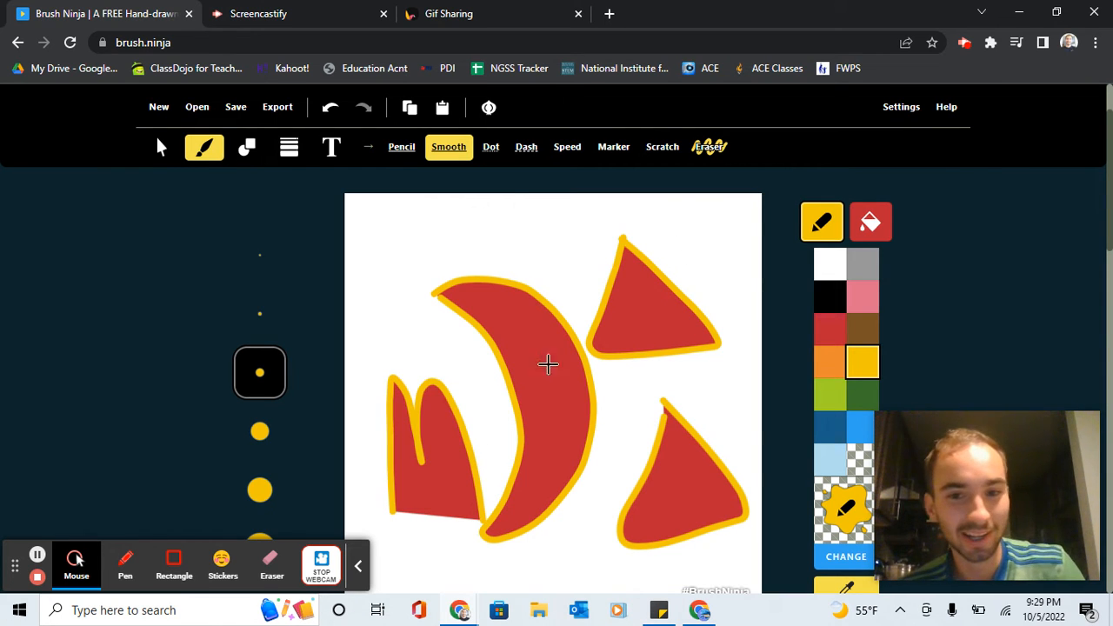
mouse_move(407, 205)
mouse_down()
mouse_move(358, 316)
mouse_move(464, 319)
mouse_move(376, 190)
mouse_up()
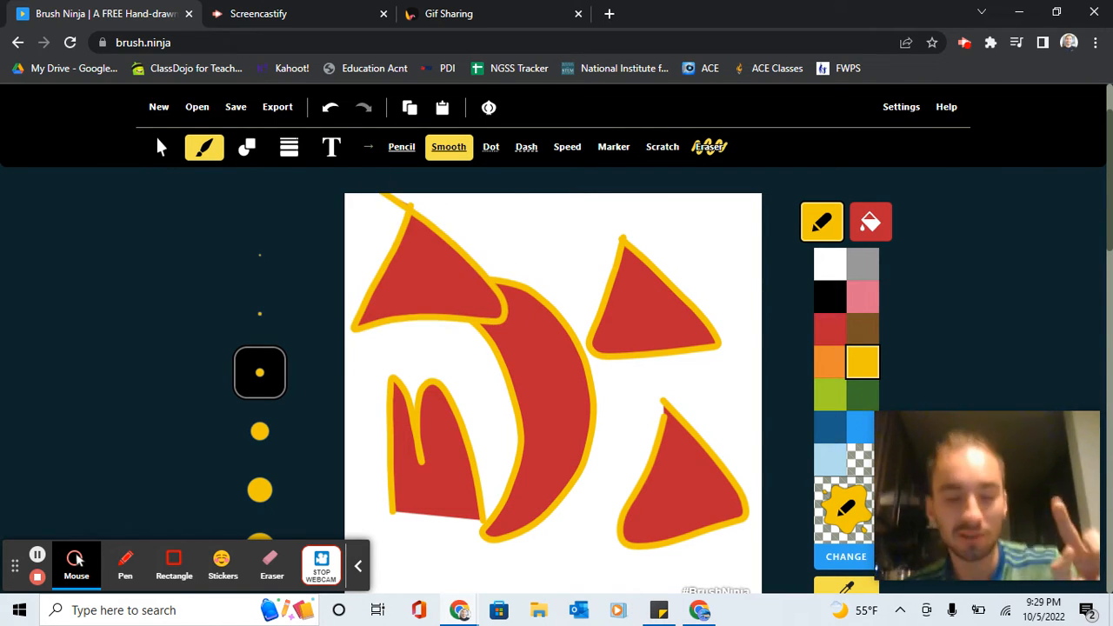
Step: Undo the four freehand shapes and the banana's red fill
key(ctrl+z)
key(ctrl+z)
key(ctrl+z)
key(ctrl+z)
key(ctrl+z)
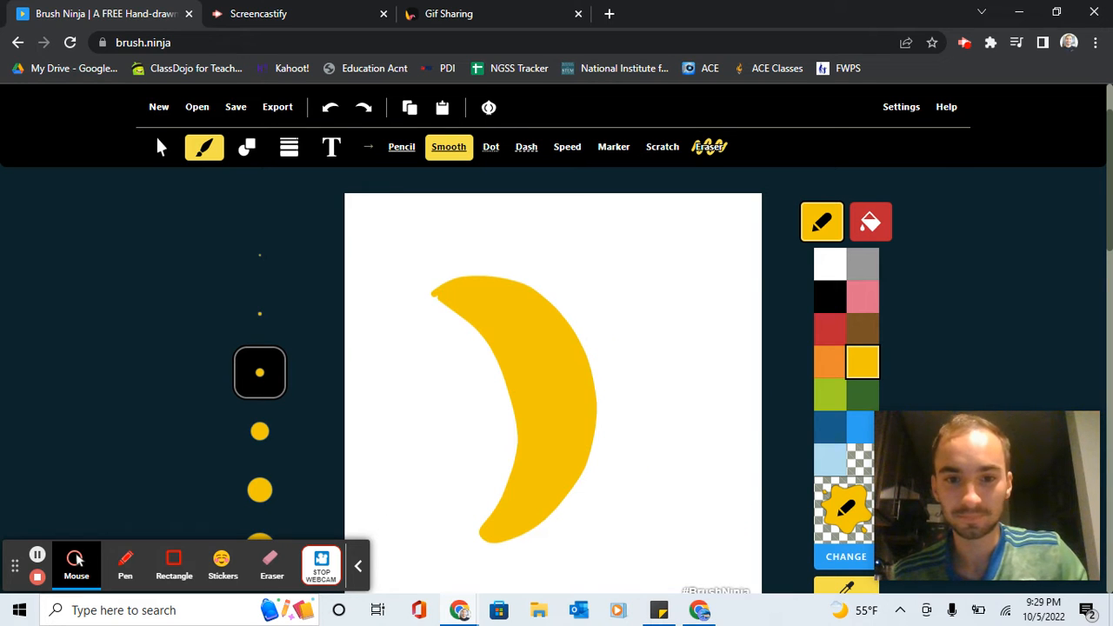
Step: Select the whole banana and delete it from the canvas
scroll(578, 444, down, 1)
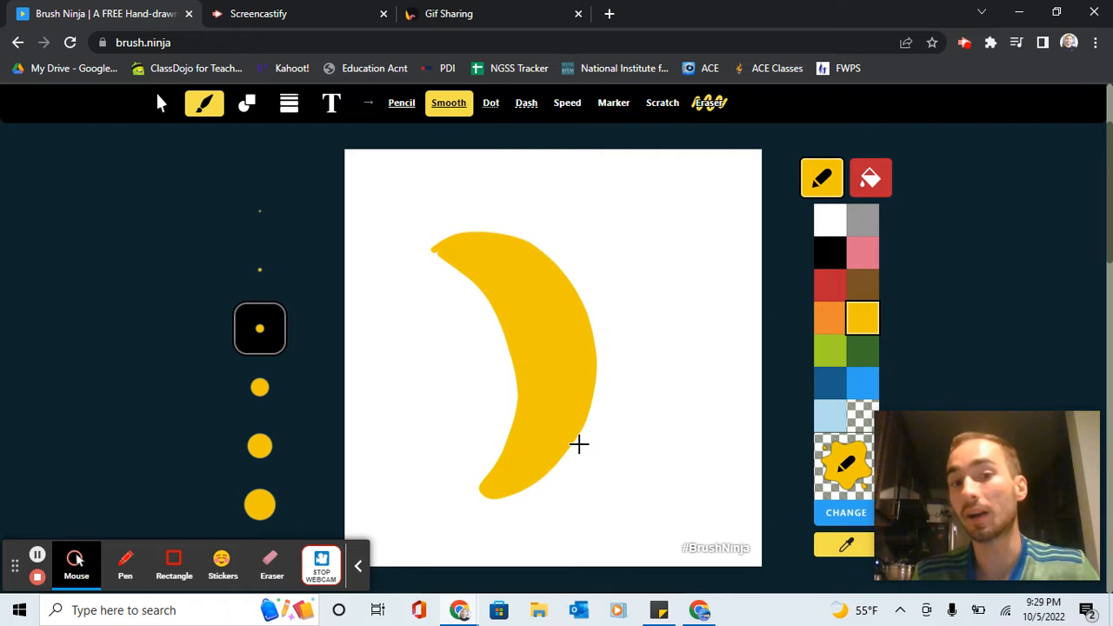
scroll(579, 445, up, 1)
click(160, 124)
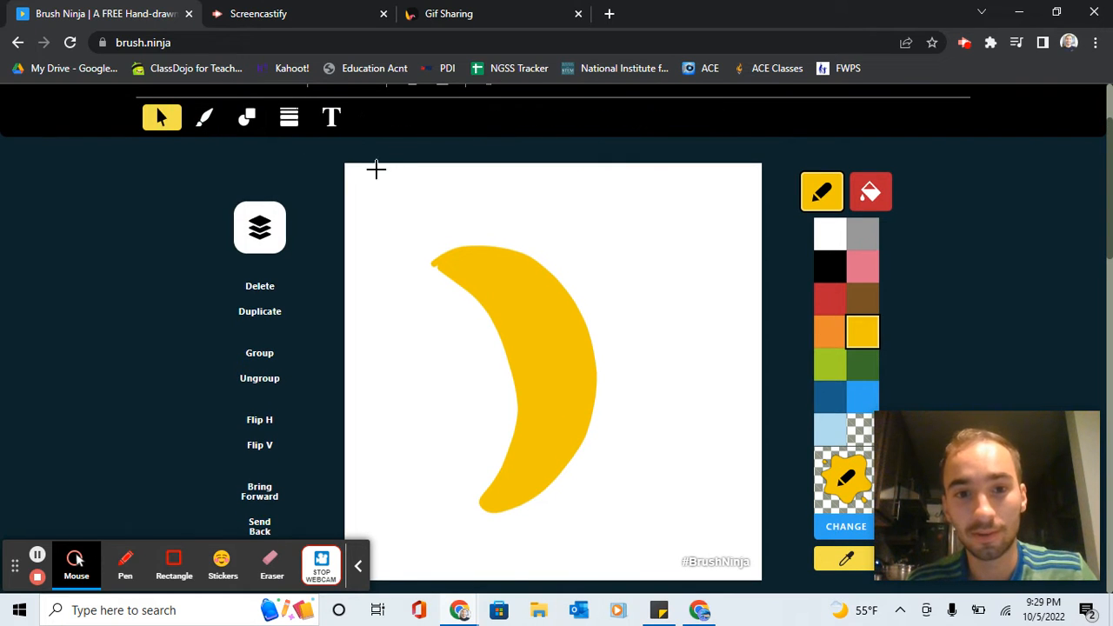
drag(376, 174, 651, 433)
key(Delete)
Step: Switch to the shapes tool and choose the Cloud sticker from the additional shapes
scroll(651, 440, up, 2)
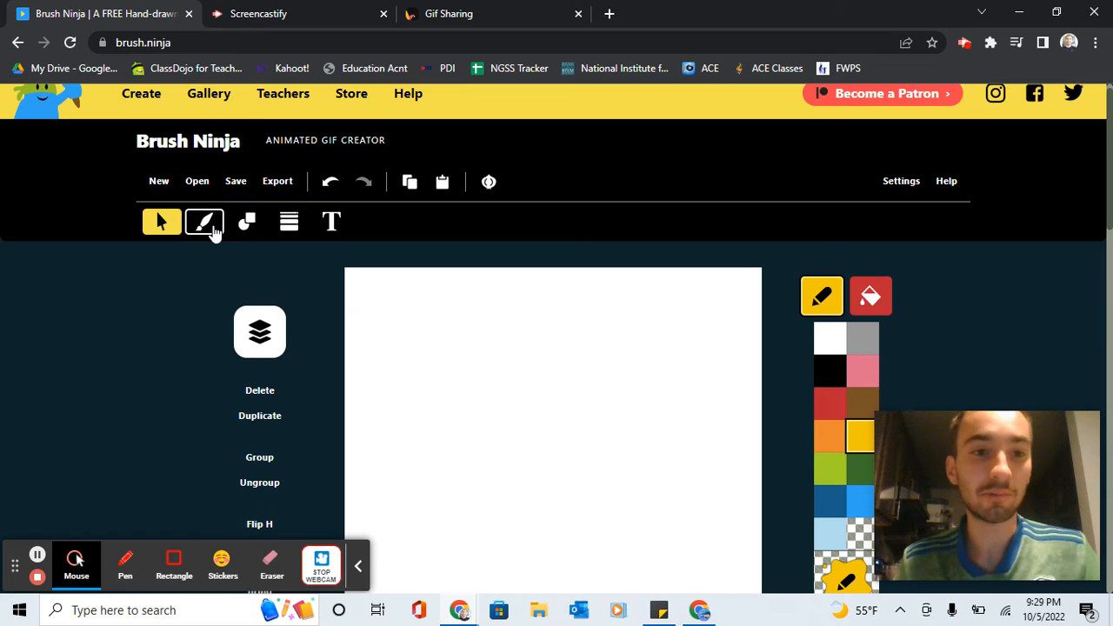
click(208, 226)
click(247, 223)
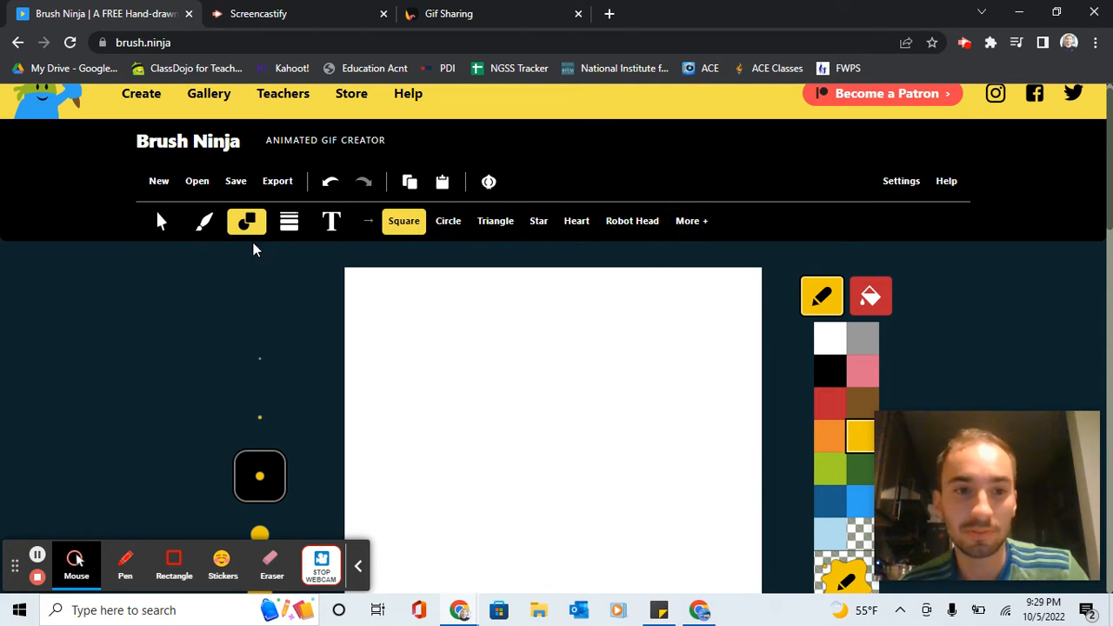
click(207, 226)
click(235, 224)
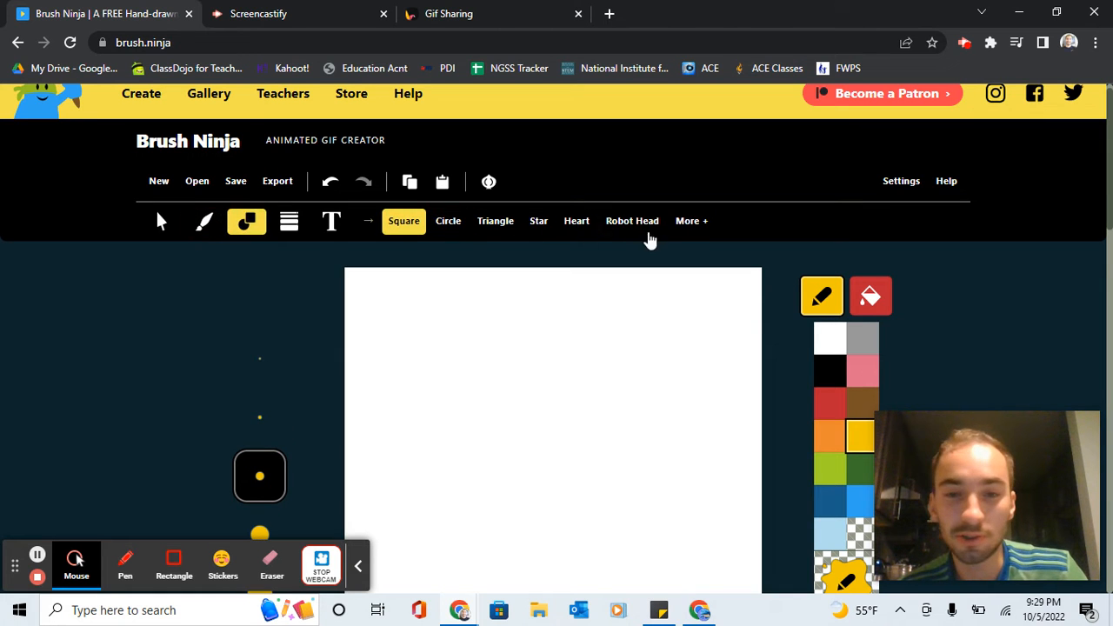
click(671, 228)
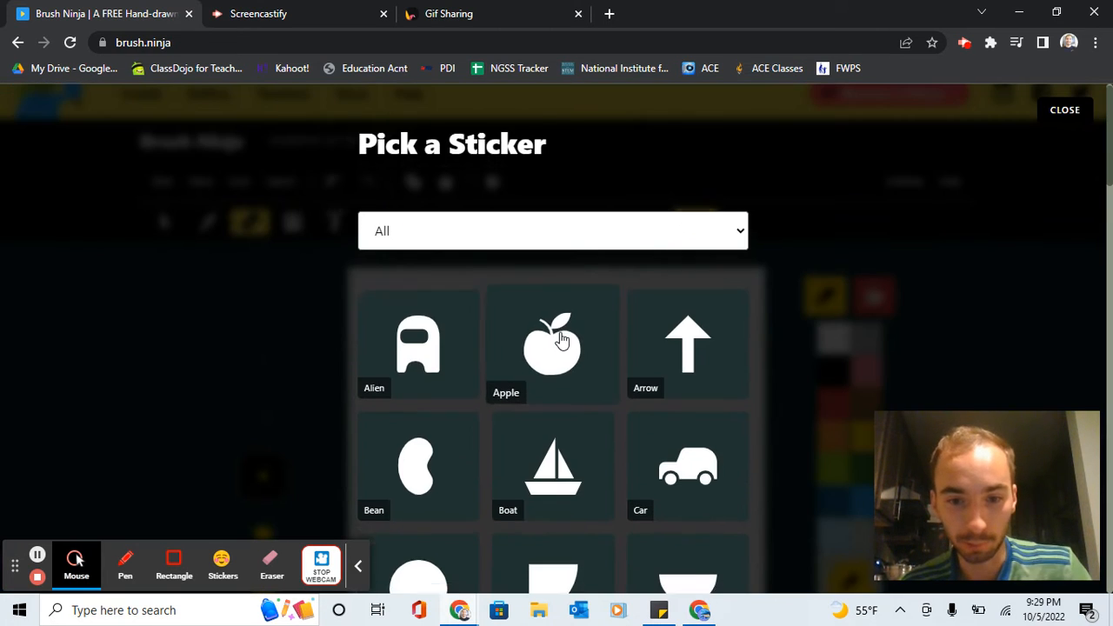
scroll(562, 340, down, 5)
click(557, 290)
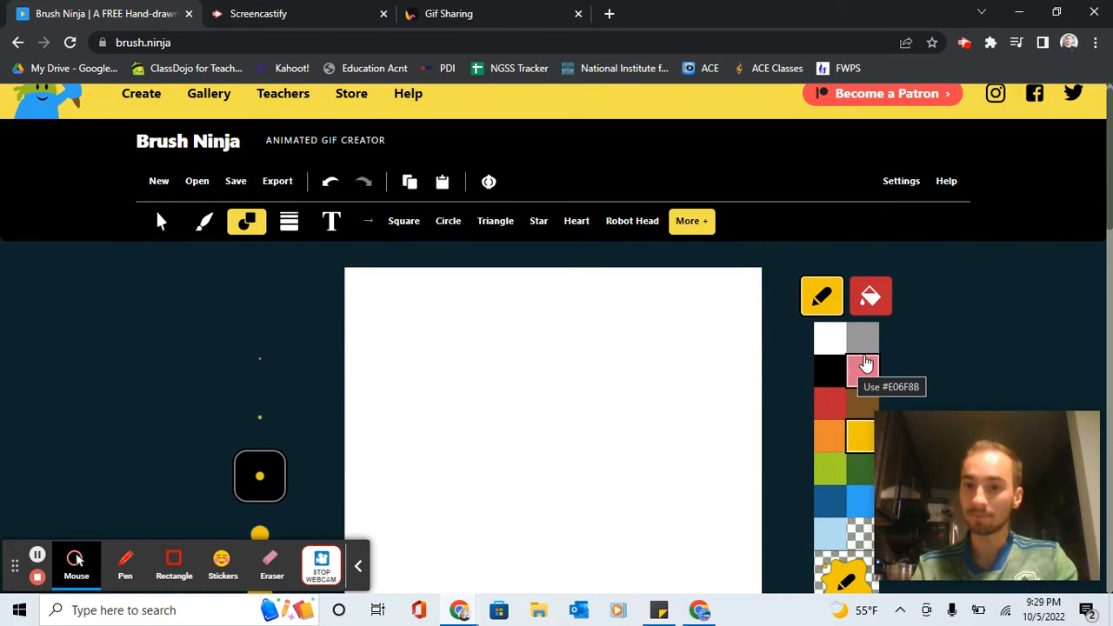
Step: Set both the stroke and fill colors to gray and draw a cloud near the canvas's upper-left corner
click(863, 339)
click(868, 301)
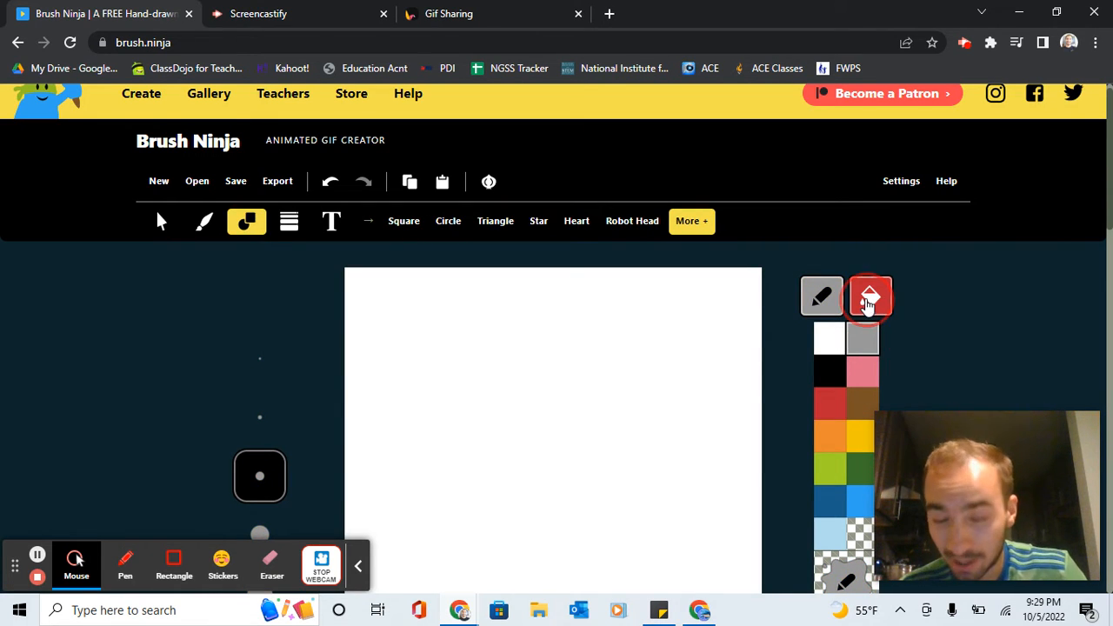
click(870, 334)
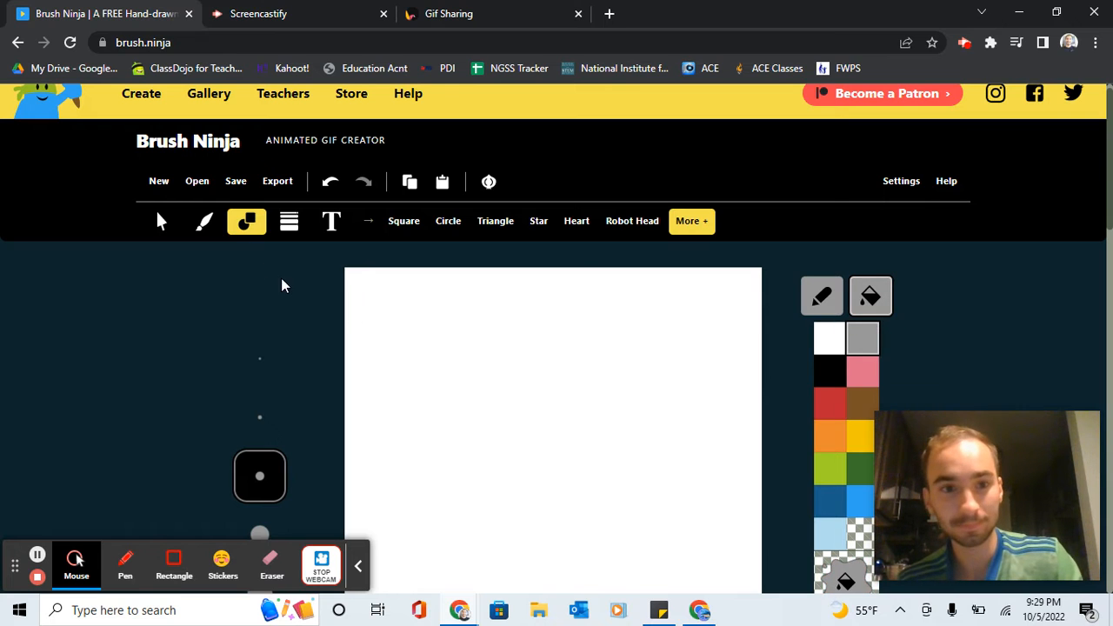
mouse_move(414, 331)
mouse_down()
mouse_move(497, 394)
mouse_move(450, 468)
mouse_move(623, 426)
mouse_move(550, 215)
mouse_move(463, 439)
mouse_move(496, 546)
mouse_move(468, 434)
mouse_move(647, 391)
mouse_move(582, 474)
mouse_move(545, 475)
mouse_move(470, 432)
mouse_up()
Step: Move the cloud slightly up and to the right, and resize it a little shorter and narrower
click(157, 220)
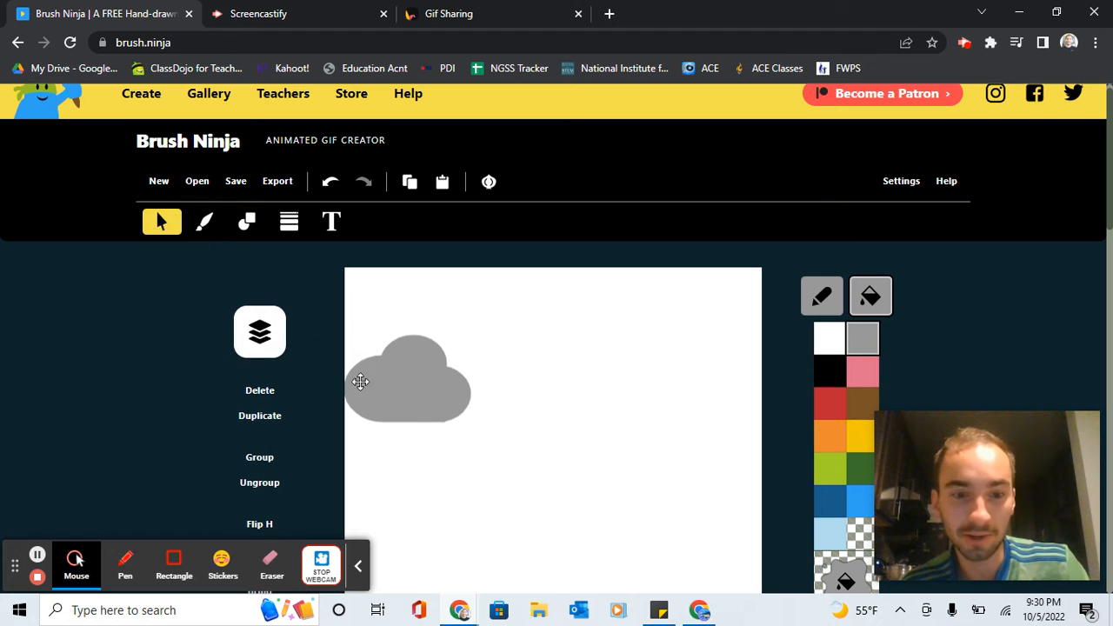
click(401, 408)
drag(434, 387, 462, 365)
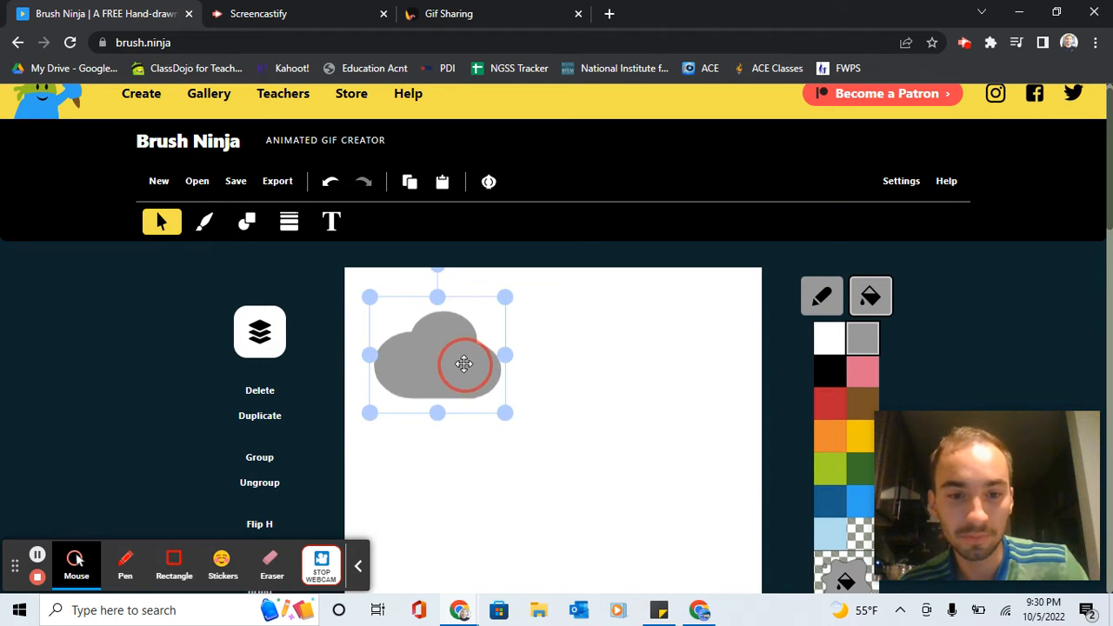
drag(437, 296, 435, 307)
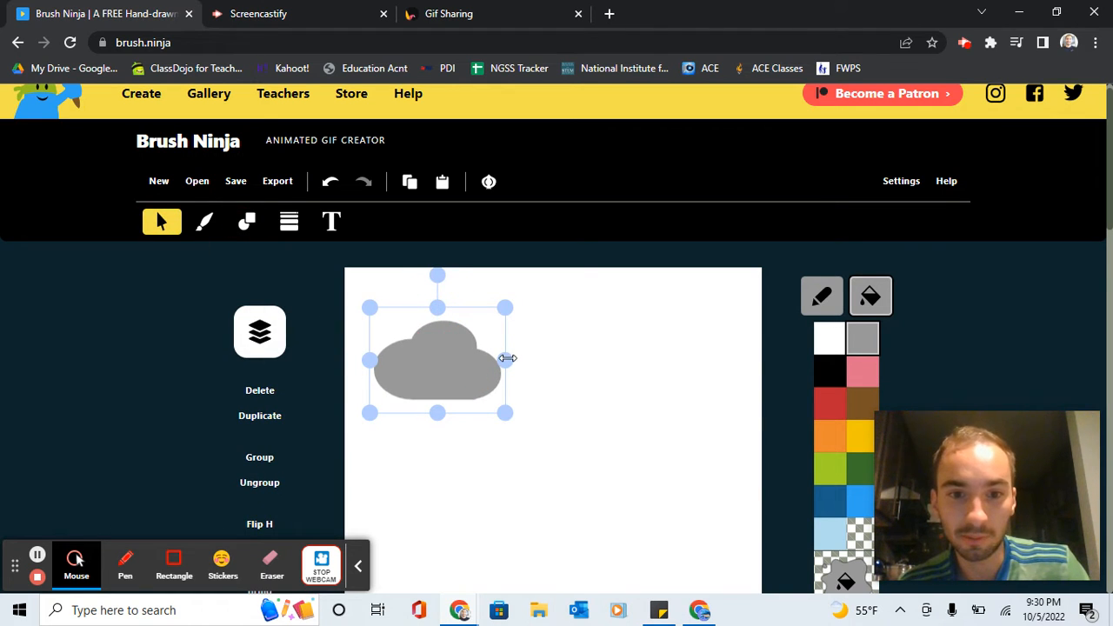
drag(507, 358, 524, 361)
click(600, 377)
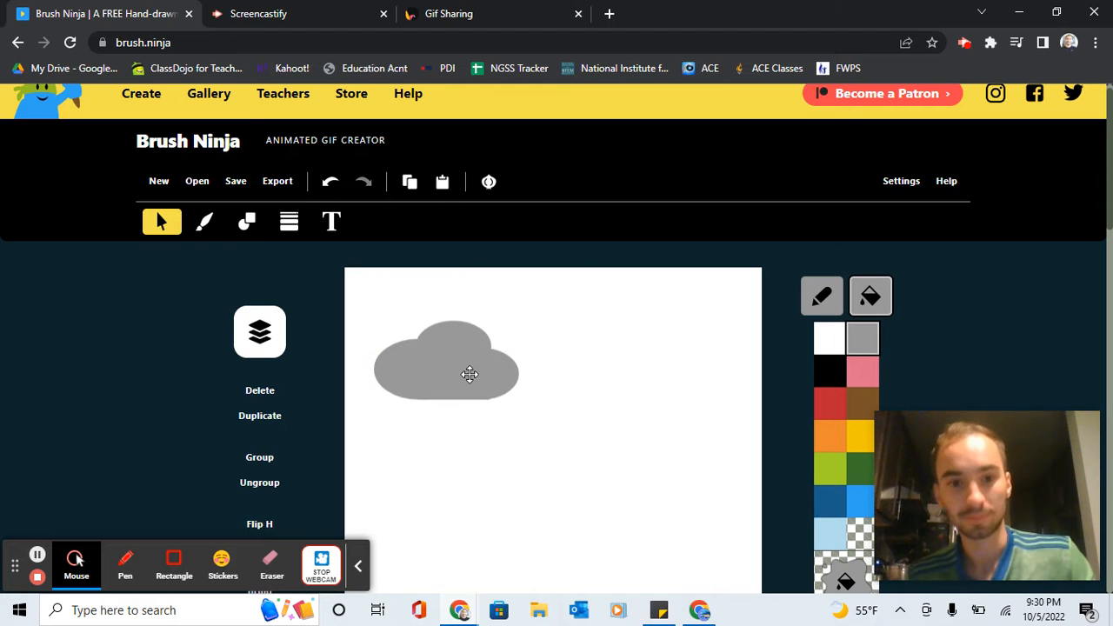
click(468, 373)
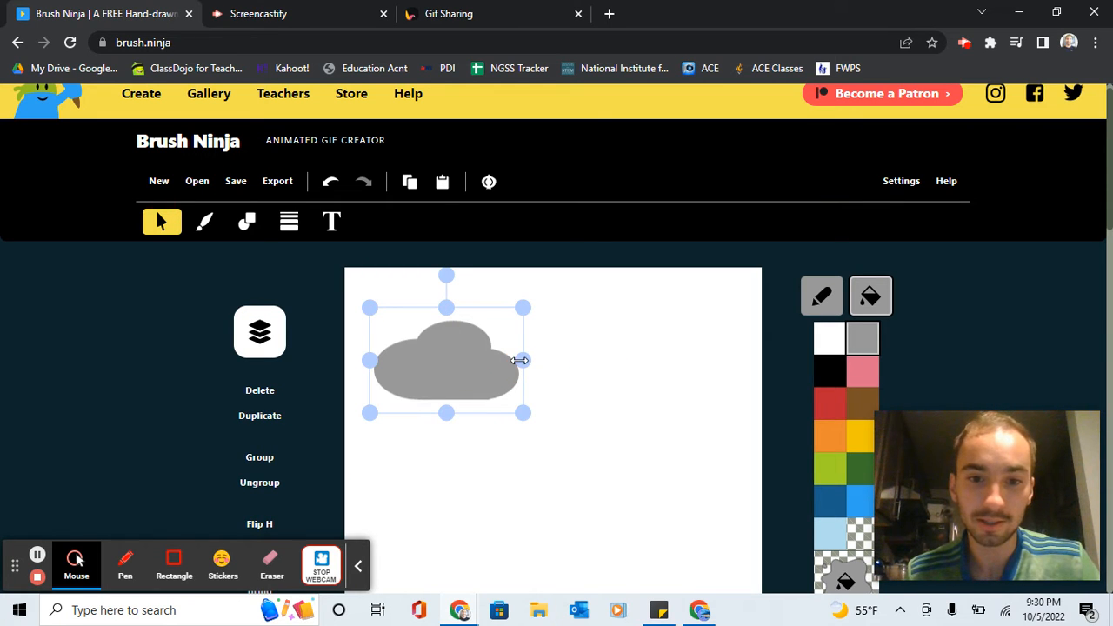
drag(520, 360, 498, 357)
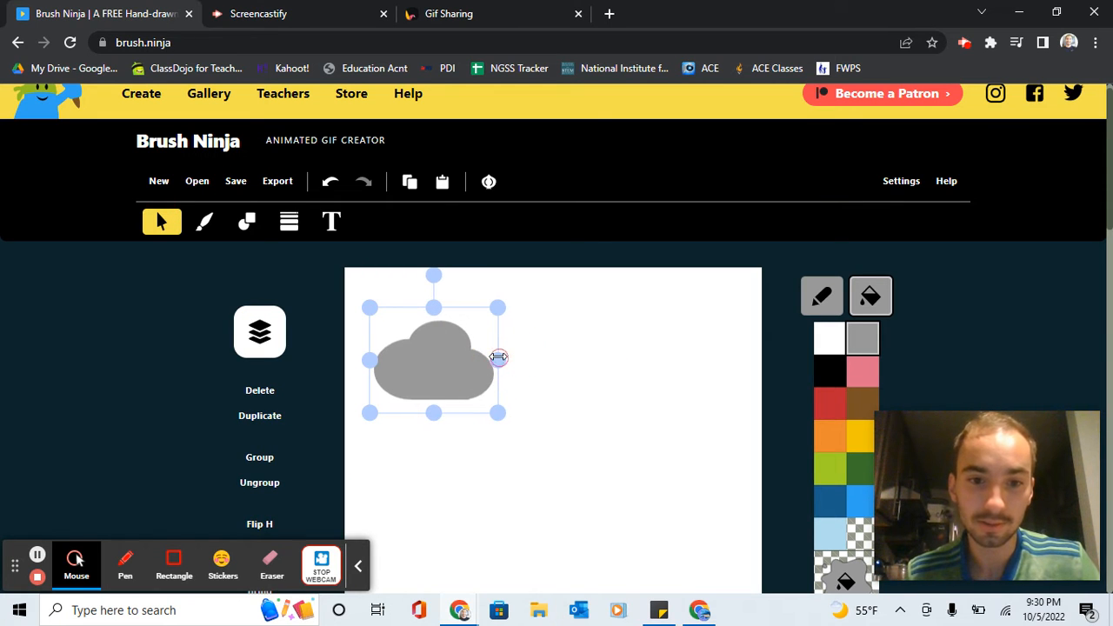
Step: Copy the cloud, paste two duplicates, and arrange all three in a staggered row across the upper canvas
right_click(451, 367)
click(412, 356)
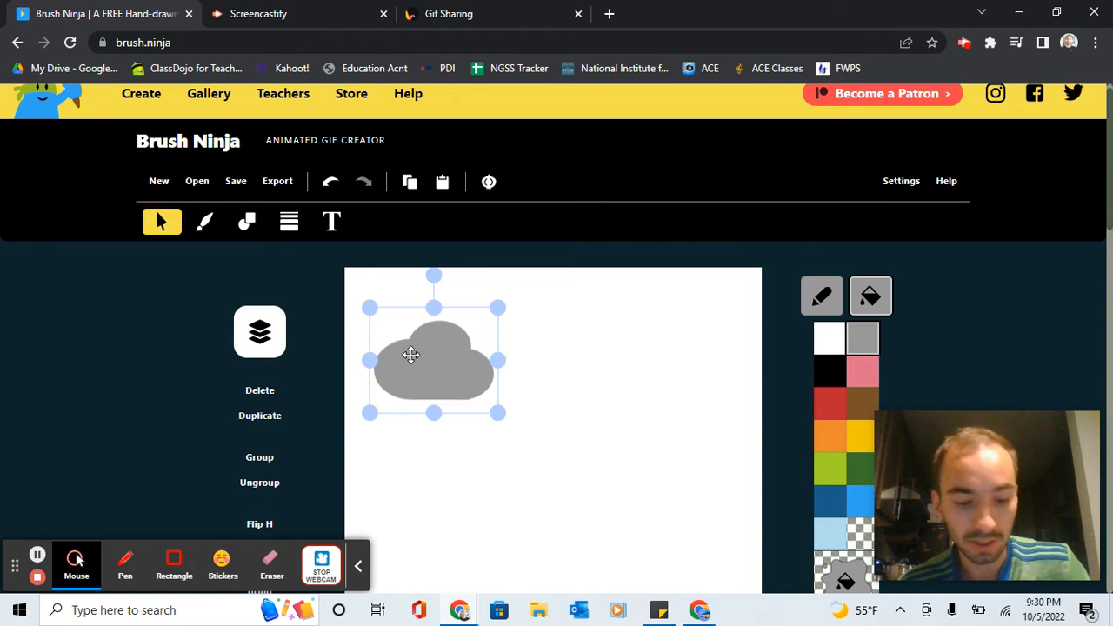
key(ctrl+v)
drag(453, 368, 703, 347)
key(ctrl+v)
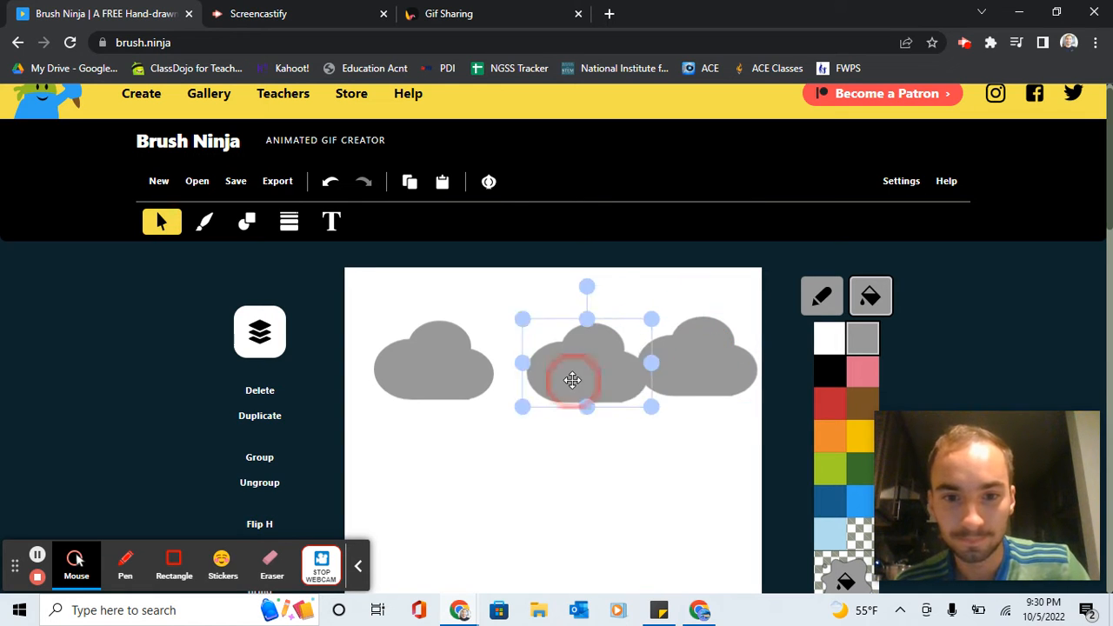
drag(569, 377, 541, 360)
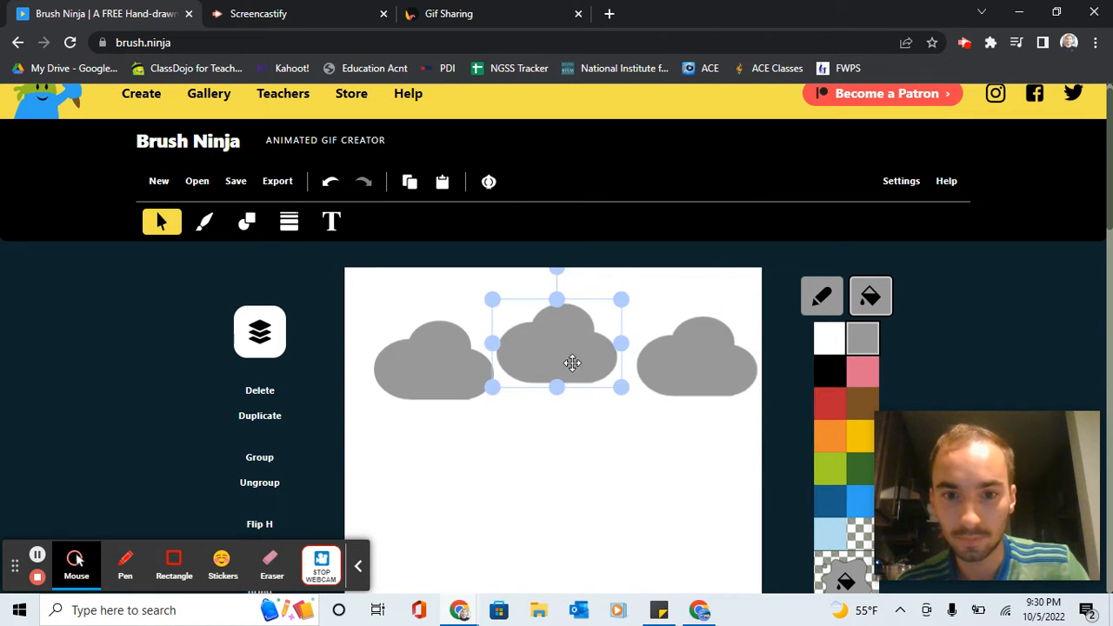
drag(680, 368, 671, 380)
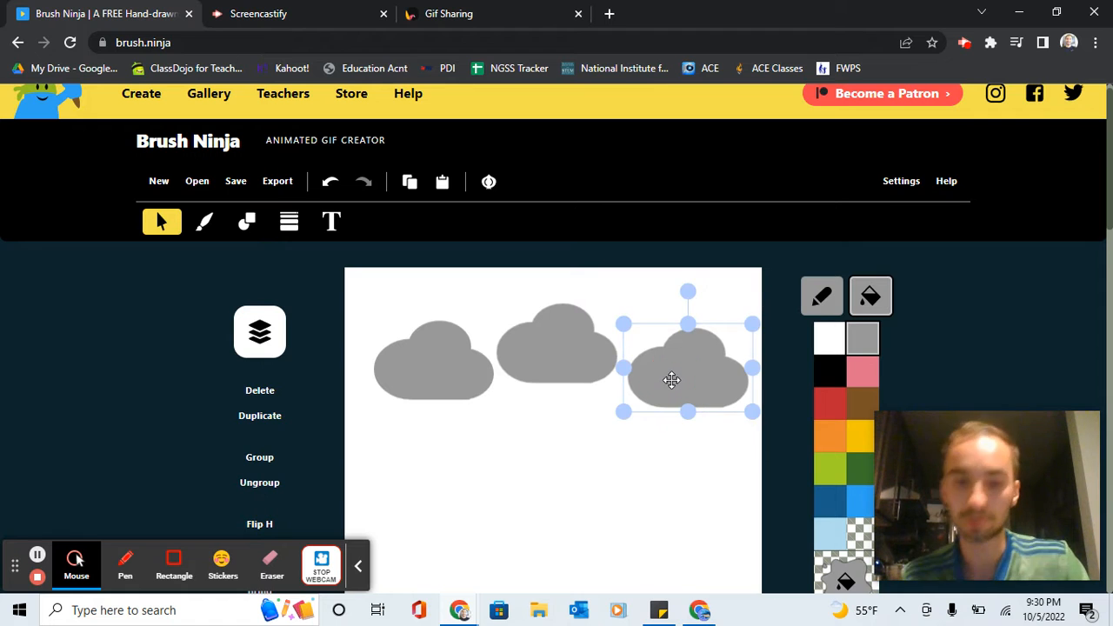
click(609, 487)
Step: Choose the Rain Drop sticker from the additional shapes
scroll(609, 490, down, 2)
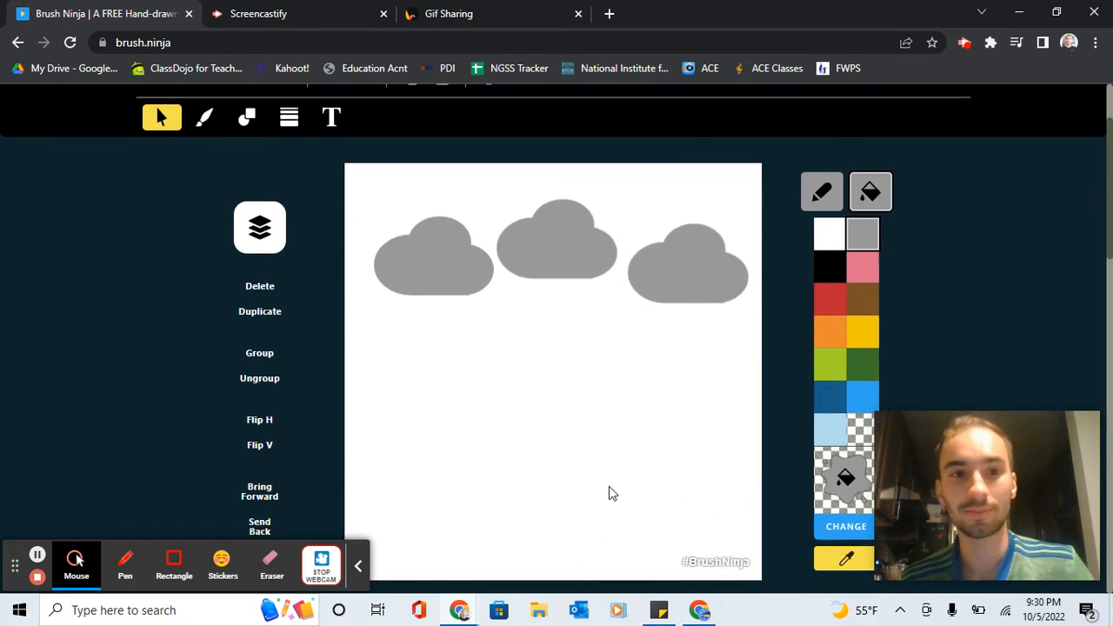
scroll(609, 489, up, 1)
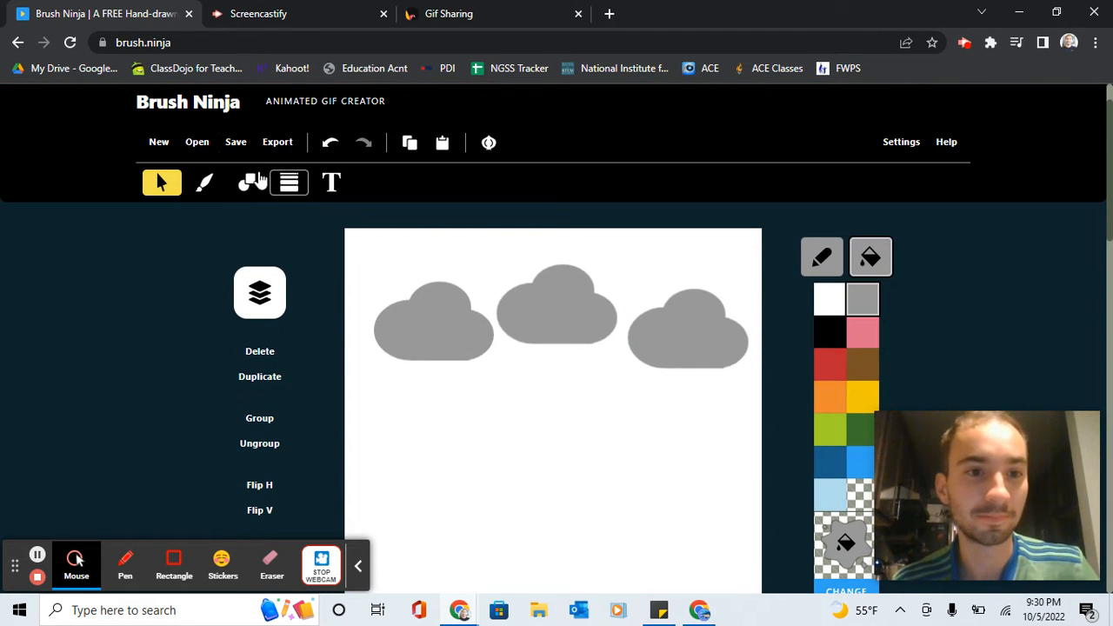
click(240, 183)
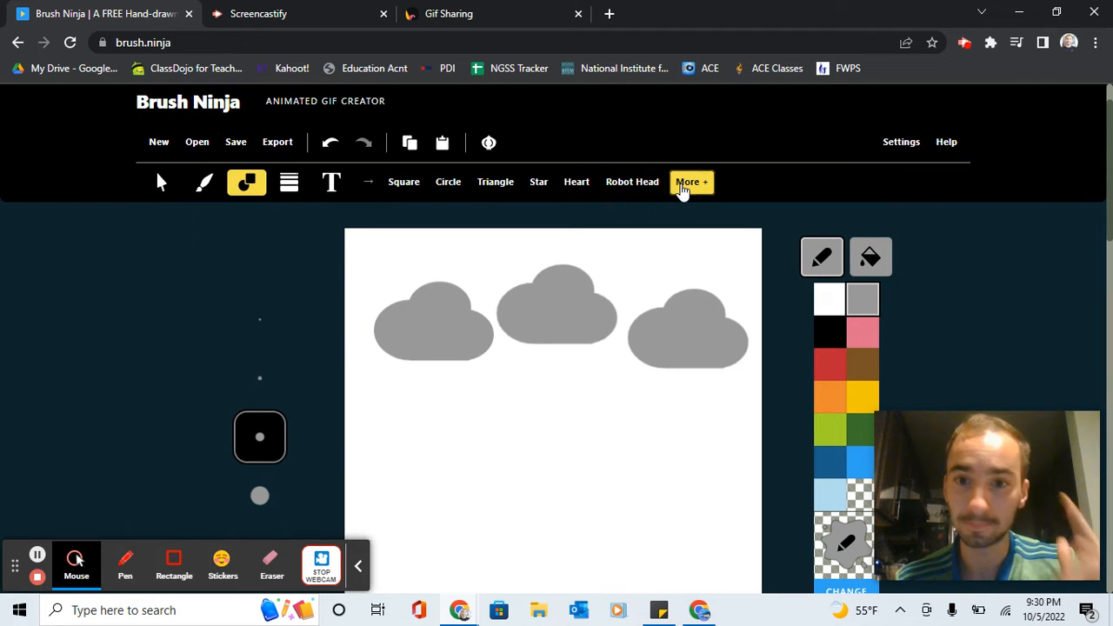
click(691, 182)
scroll(574, 300, up, 2)
scroll(589, 309, down, 3)
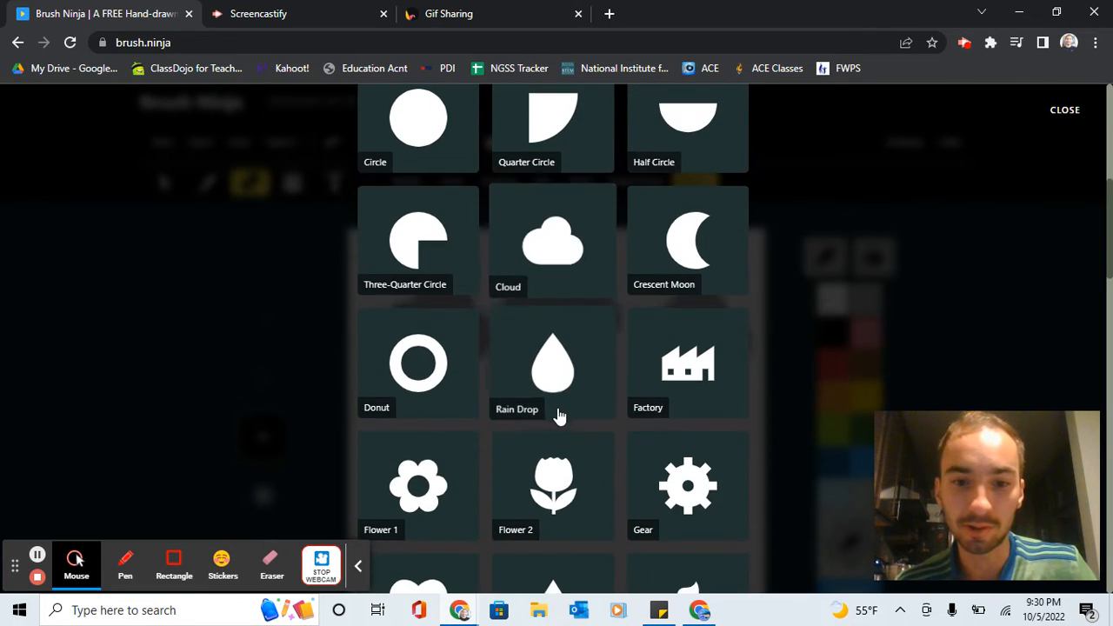
click(559, 415)
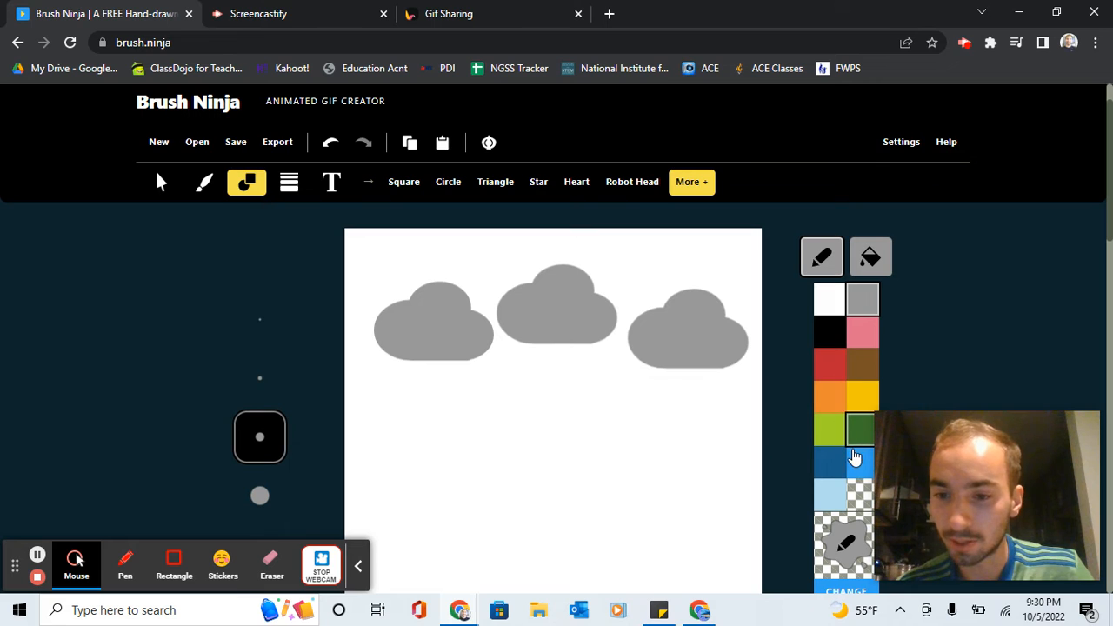
Step: Set both the stroke and fill colors to dark blue and draw a small raindrop below the left cloud
click(830, 462)
click(870, 271)
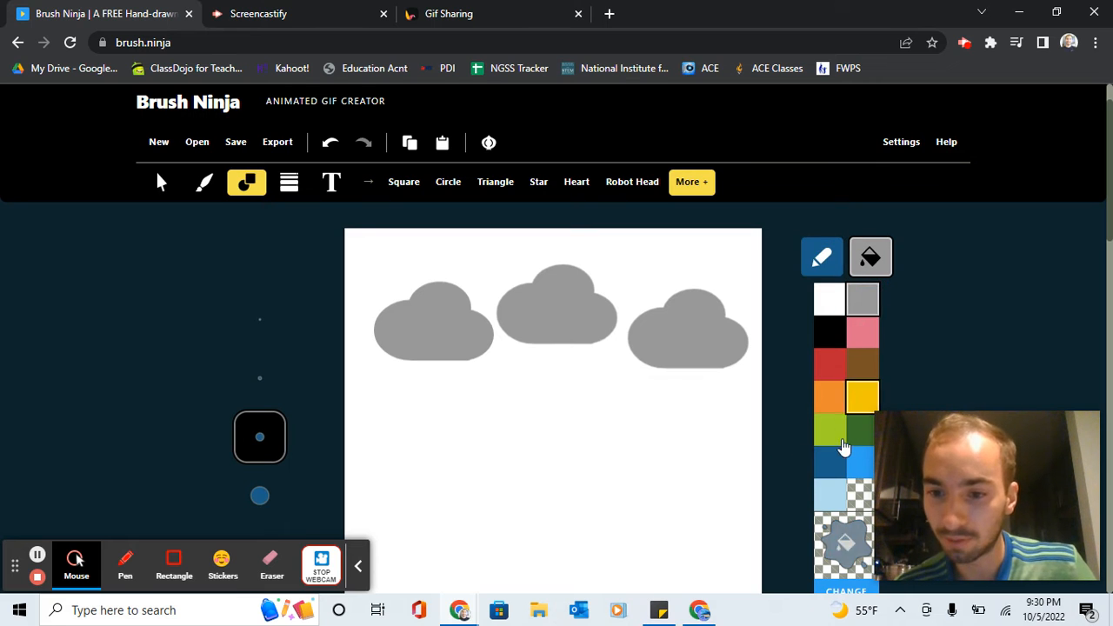
drag(426, 394, 453, 435)
Step: Try drawing a second raindrop beside the first, and delete the flattened drop
drag(487, 481, 461, 474)
key(ctrl+z)
key(ctrl+z)
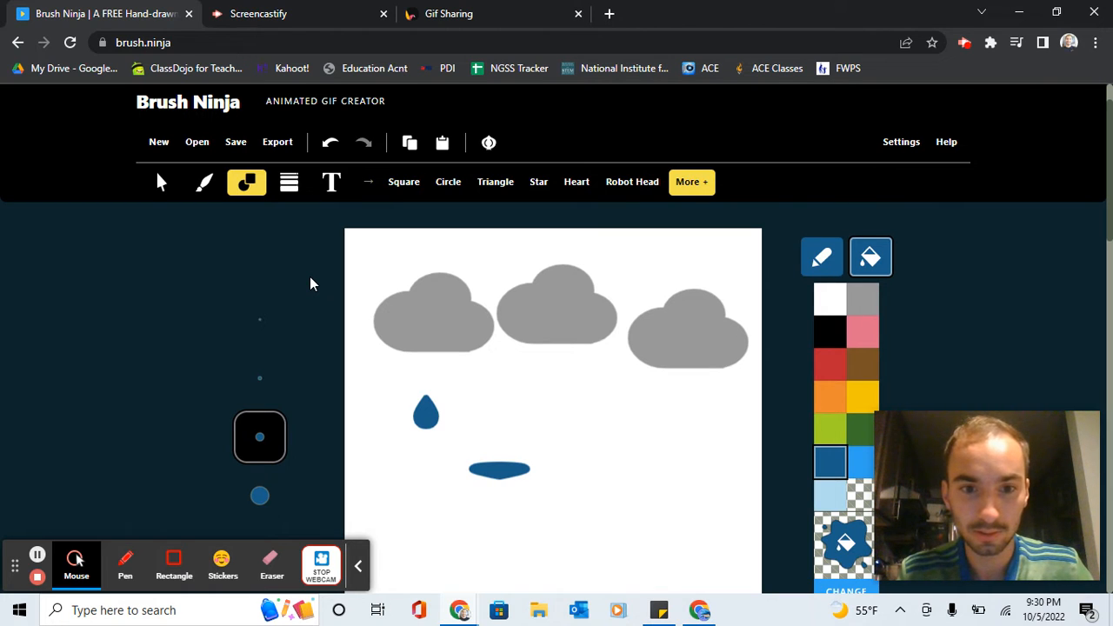
click(157, 182)
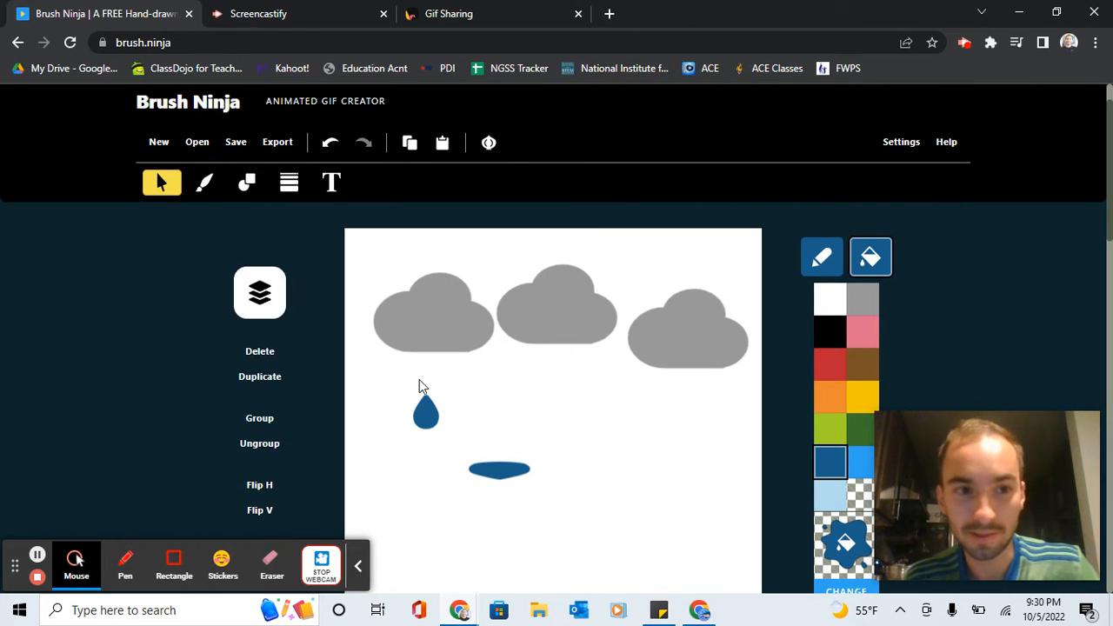
click(495, 470)
key(Delete)
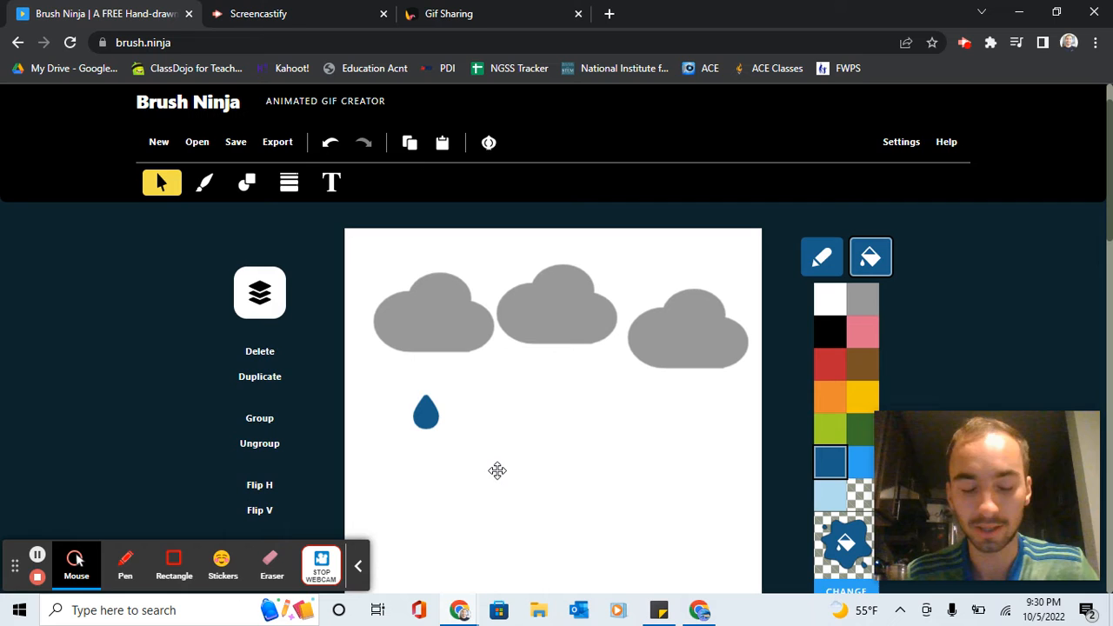
Step: Duplicate the raindrop and shift the copy to the right of the original, level with it
click(426, 418)
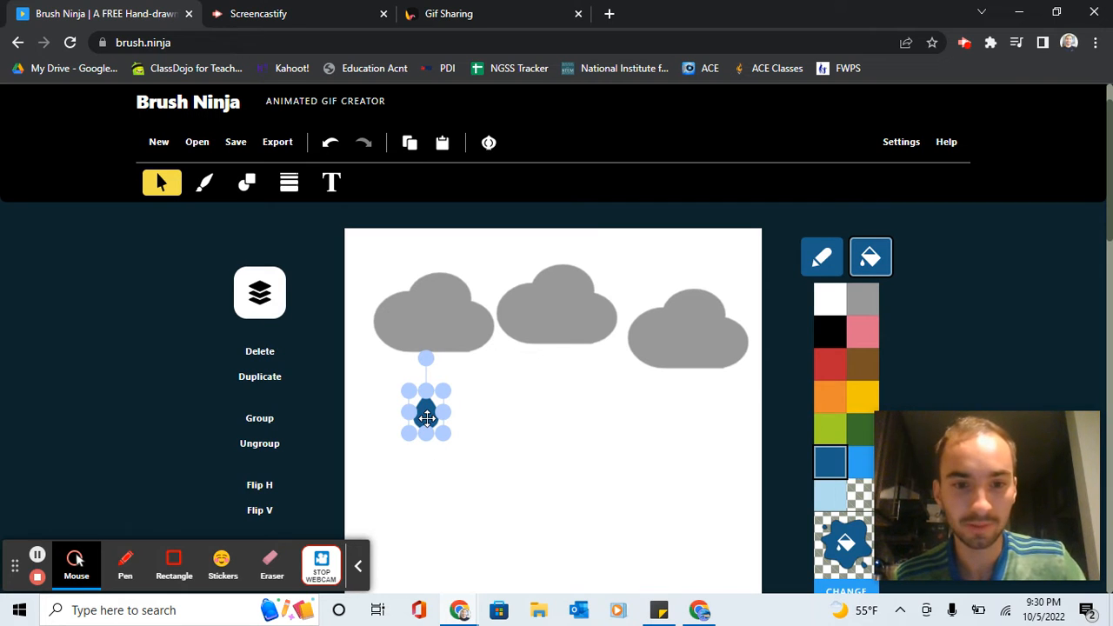
key(ctrl+v)
key(Right)
key(Right)
key(Right)
key(Right)
key(Right)
key(Right)
key(Right)
key(Right)
key(Right)
key(Right)
key(Right)
key(Right)
key(Right)
key(Right)
key(Right)
key(Right)
key(Right)
key(Right)
key(Right)
key(Right)
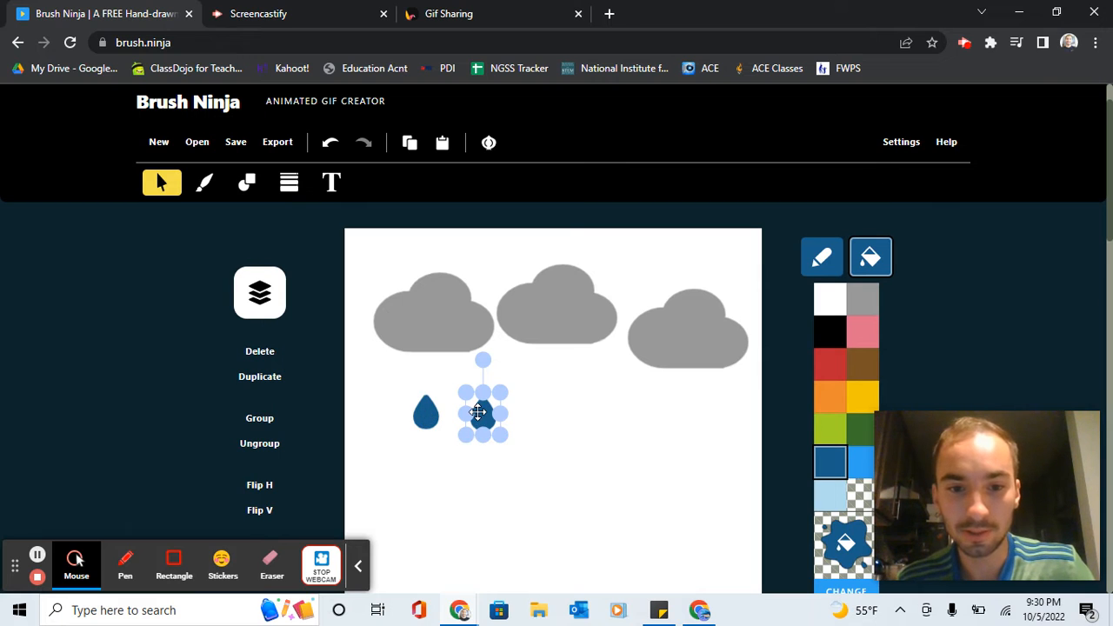
Step: Place copies of the raindrop below the middle and right clouds, roughly level with the first drop
drag(477, 413, 673, 417)
key(ctrl+v)
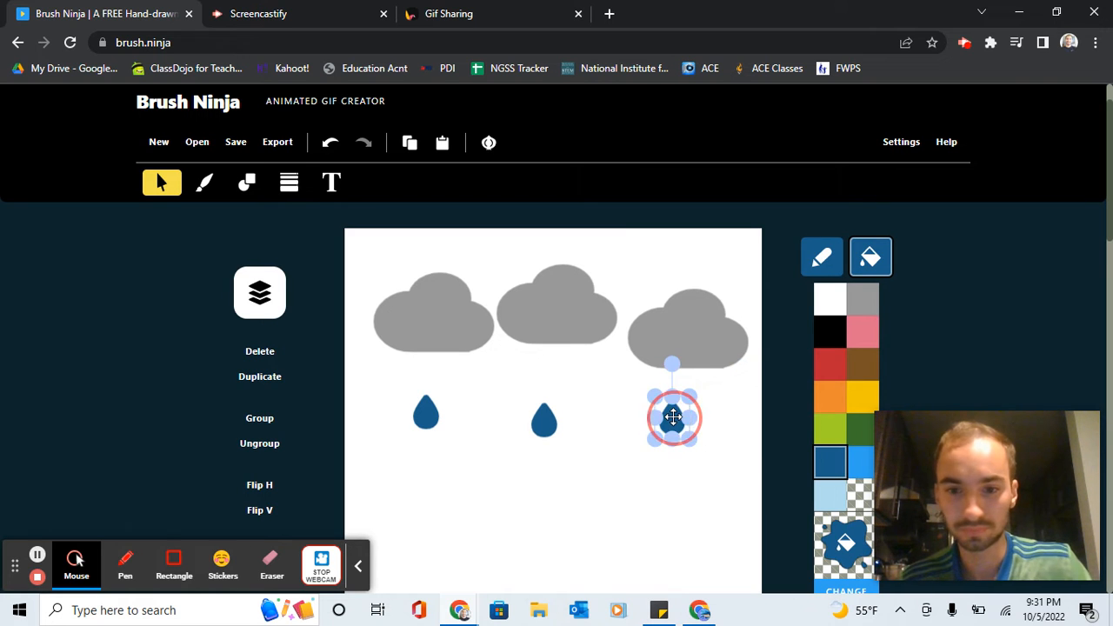
click(714, 484)
Step: Duplicate the first animation frame with its three clouds and three raindrops
scroll(714, 484, down, 1)
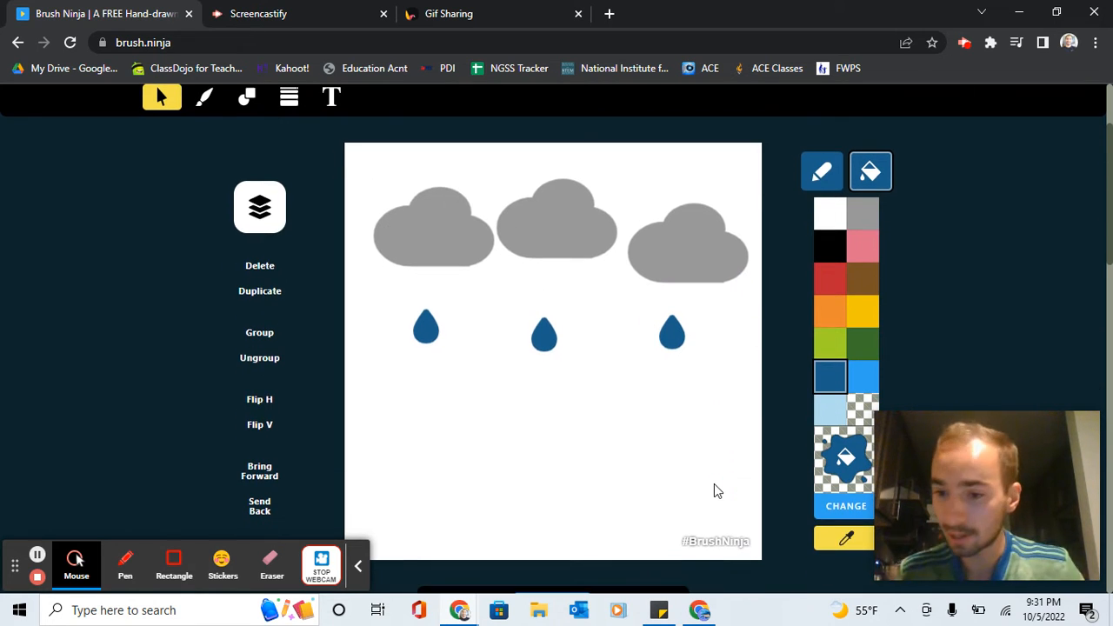
scroll(714, 484, down, 1)
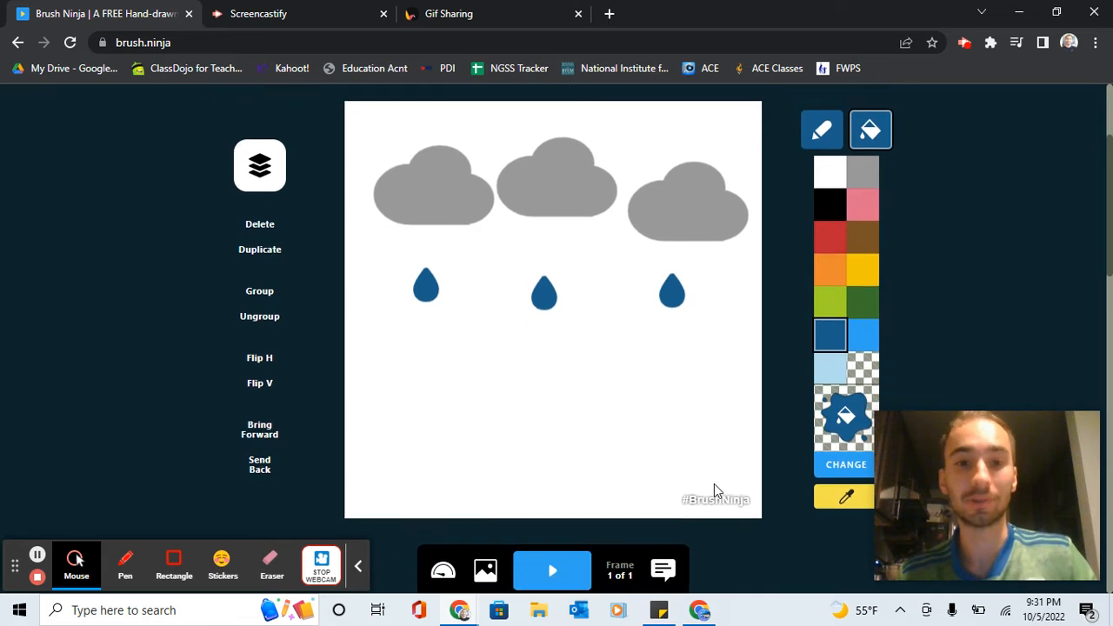
scroll(570, 505, down, 1)
scroll(569, 504, up, 2)
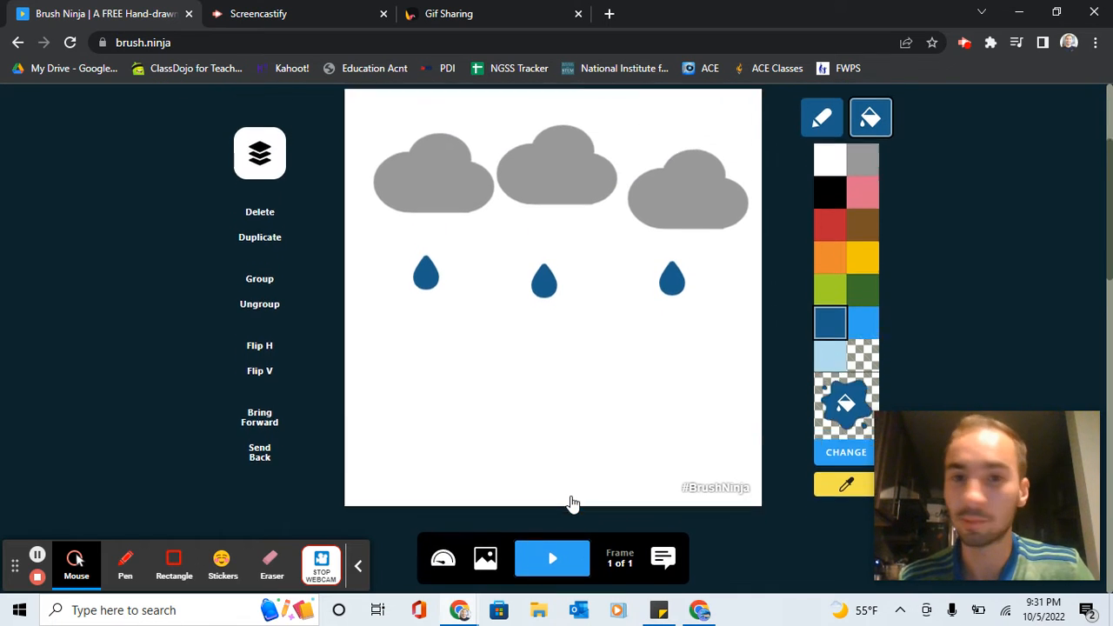
scroll(571, 503, down, 1)
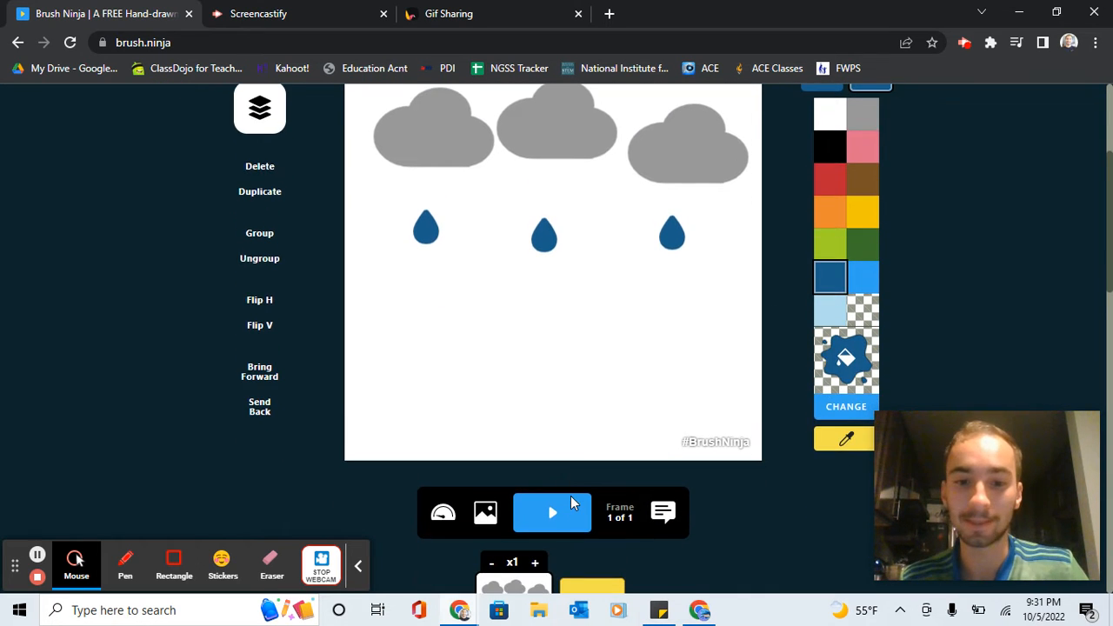
scroll(571, 503, down, 3)
click(513, 450)
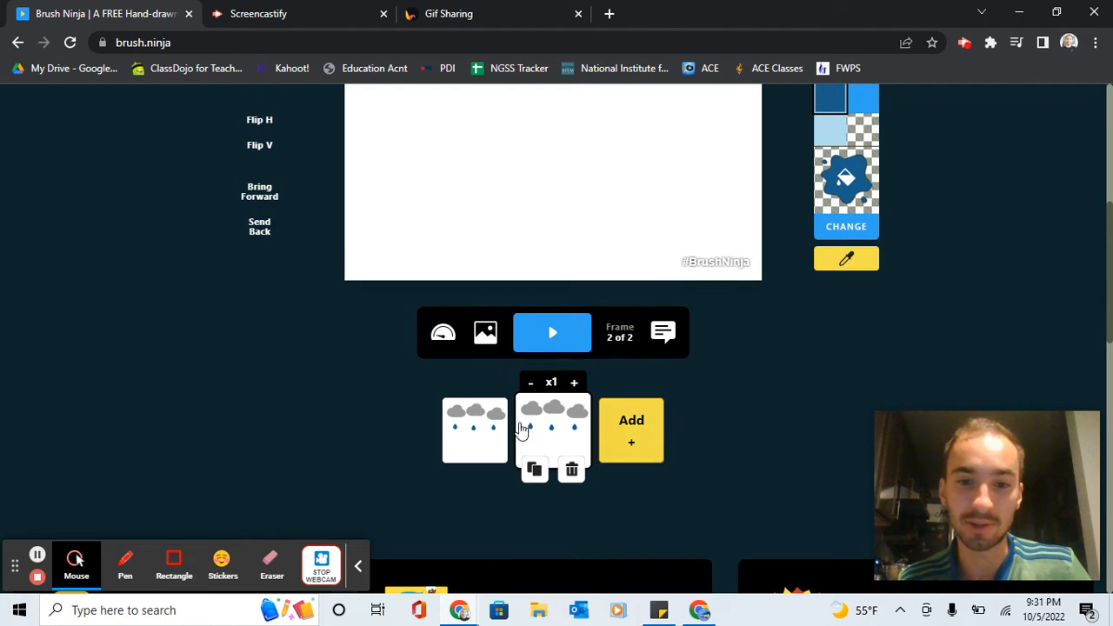
Step: Select all three raindrops in the second frame and nudge them down below their first-frame position
scroll(475, 493, up, 3)
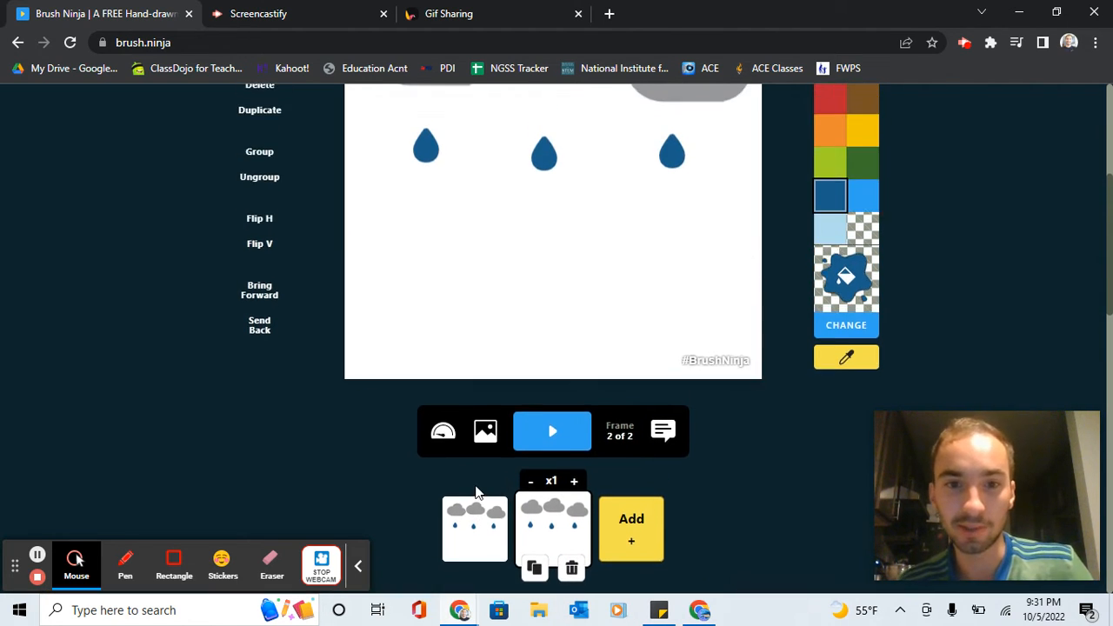
drag(687, 263, 708, 287)
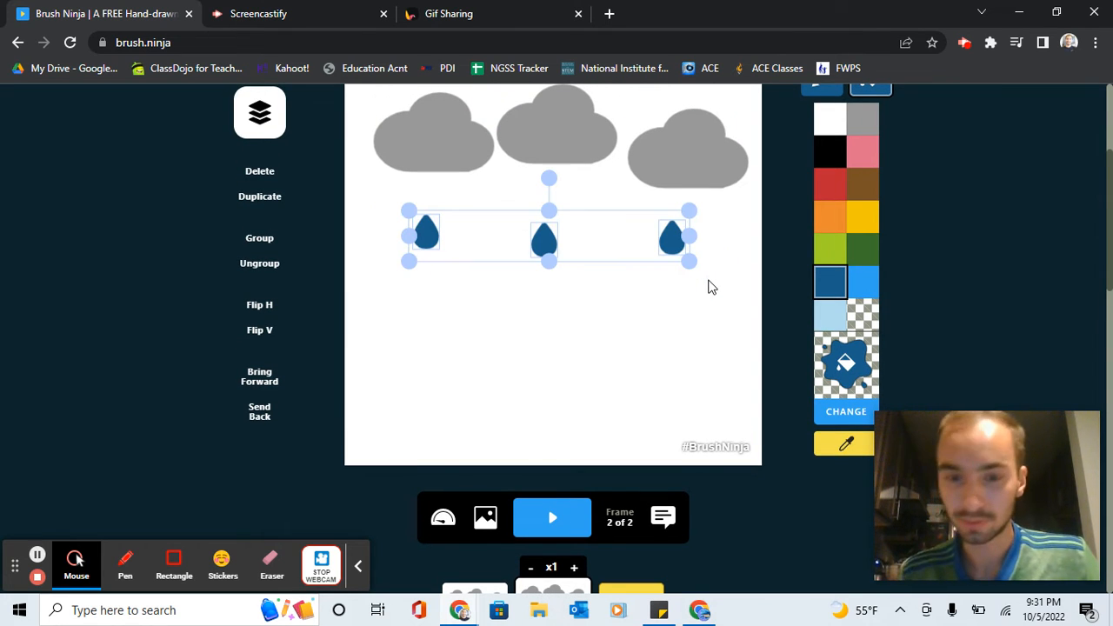
scroll(709, 287, up, 1)
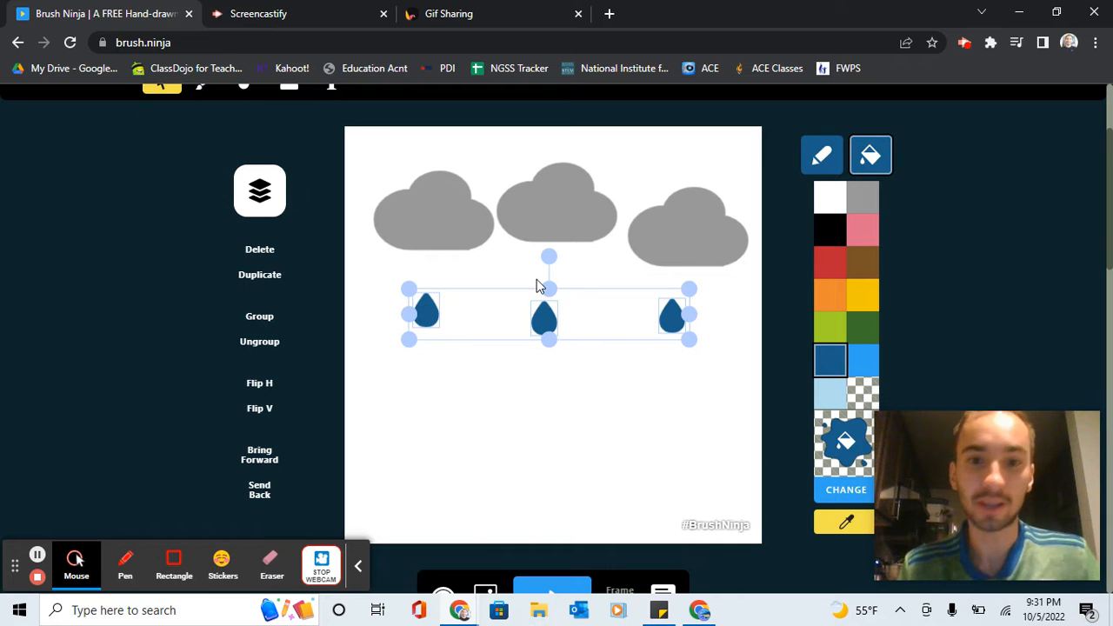
key(Down)
key(Down)
key(Down)
key(Down)
key(Down)
key(Down)
key(Down)
key(Down)
key(Down)
key(Down)
key(Down)
key(Down)
key(Down)
key(Down)
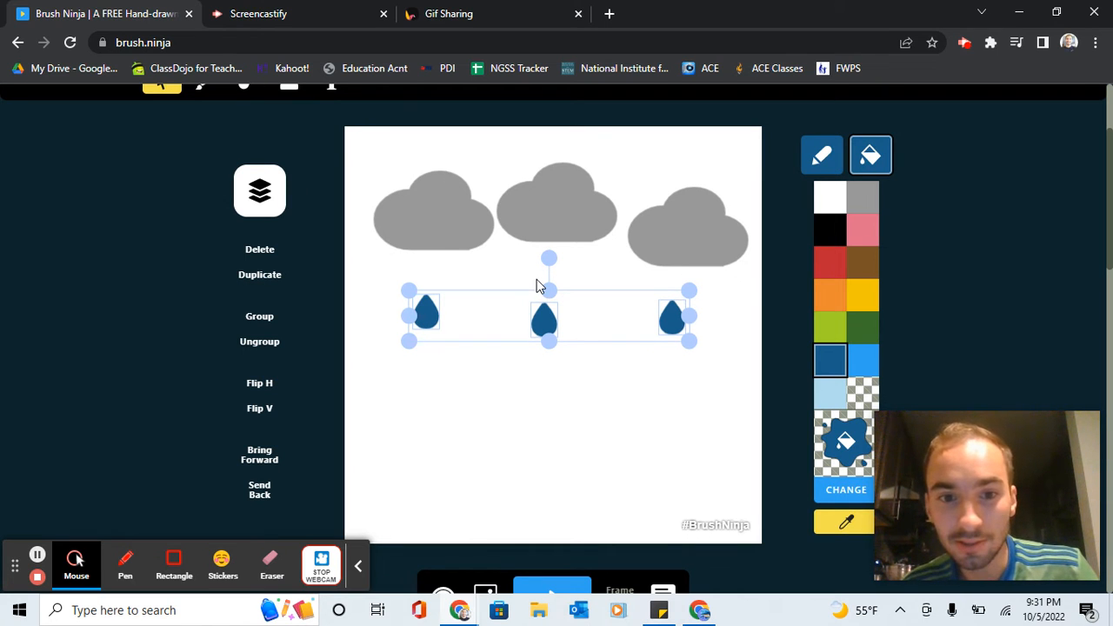
Step: Duplicate the second frame and move all three raindrops further down in the copy
scroll(538, 273, down, 2)
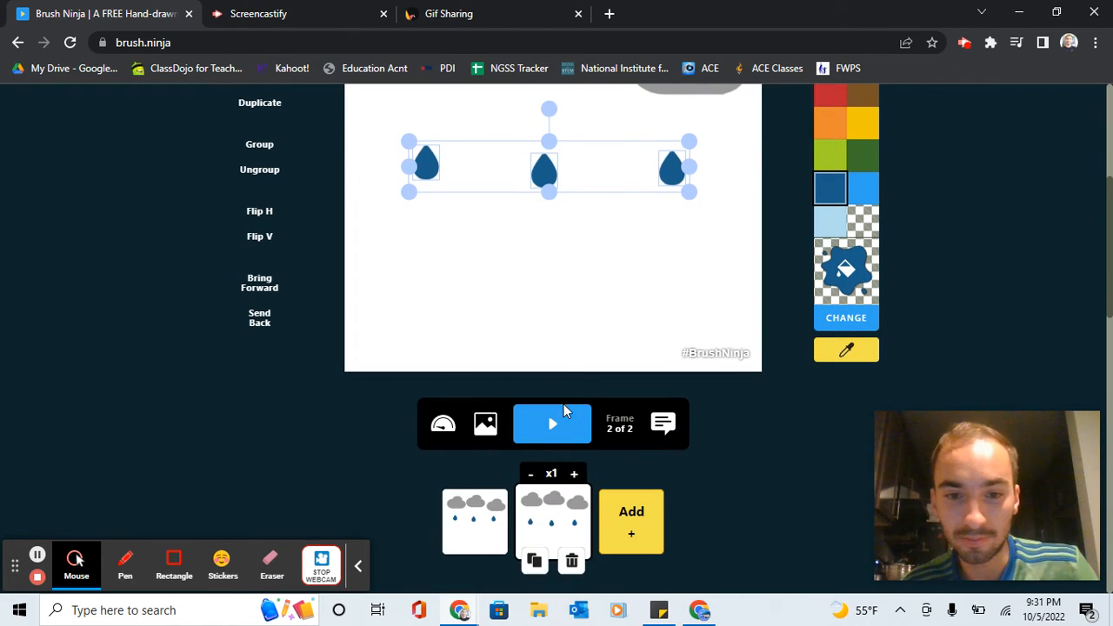
click(534, 560)
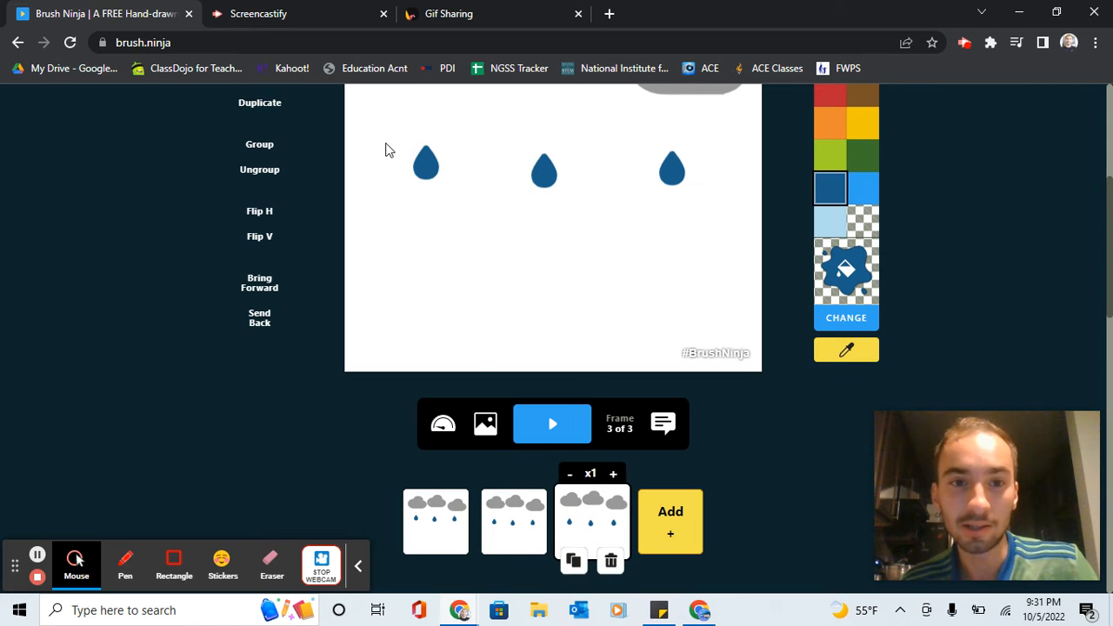
drag(389, 151, 711, 244)
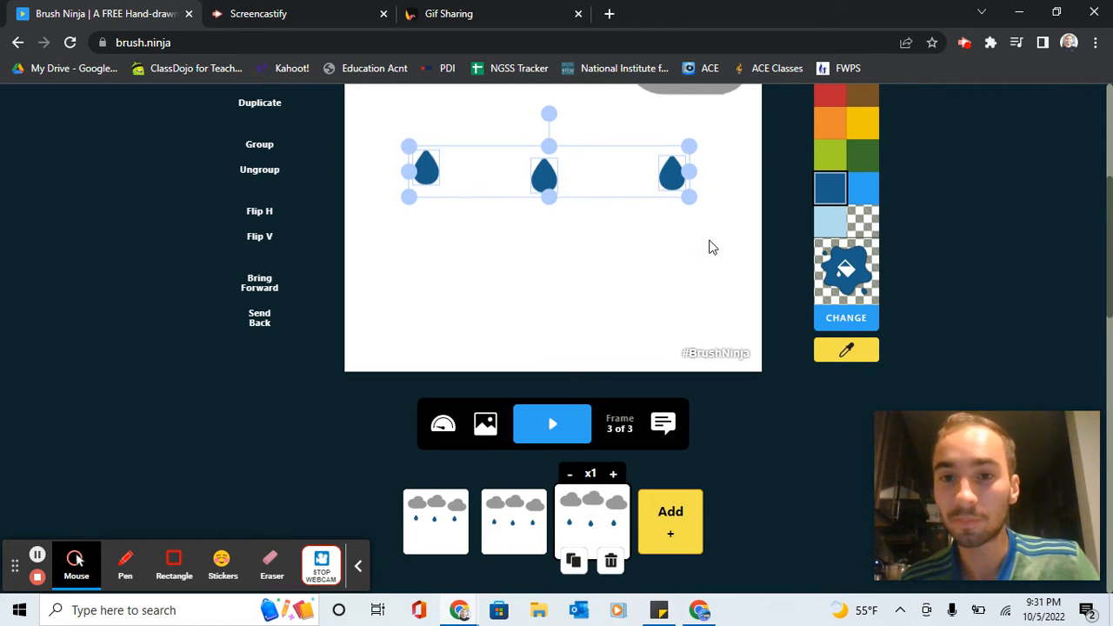
key(Down)
key(Down)
key(Down)
key(Down)
key(Down)
key(Down)
key(Down)
Step: Play the three-frame animation to preview the falling rain, and stop it
click(533, 435)
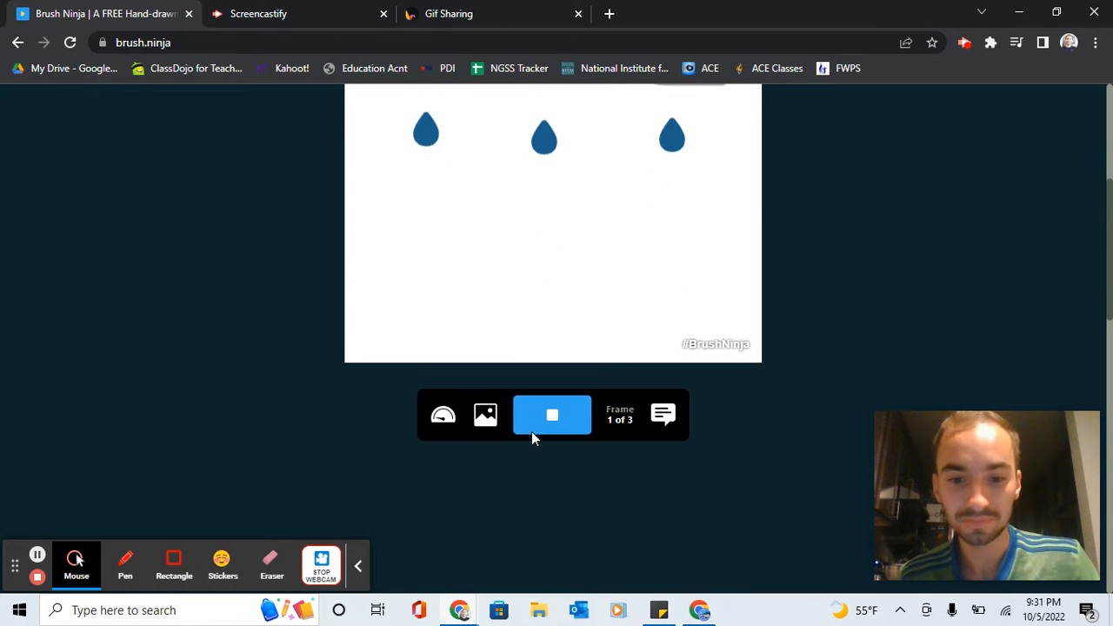
click(533, 435)
Step: Duplicate the third frame and lower its three raindrops further together
scroll(541, 418, down, 1)
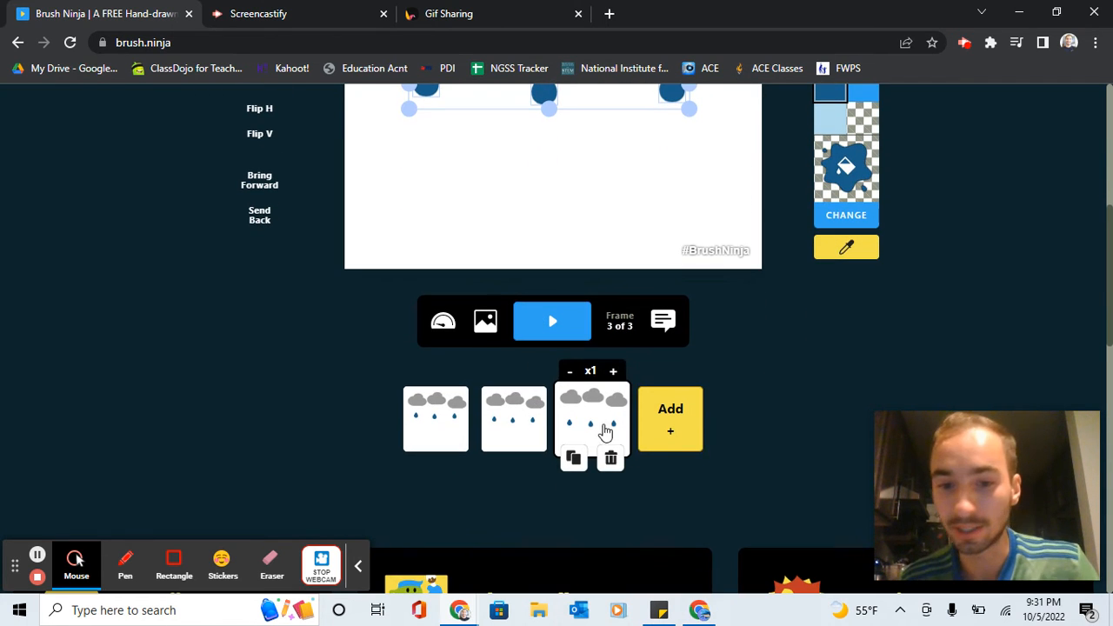
click(574, 459)
scroll(467, 325, up, 2)
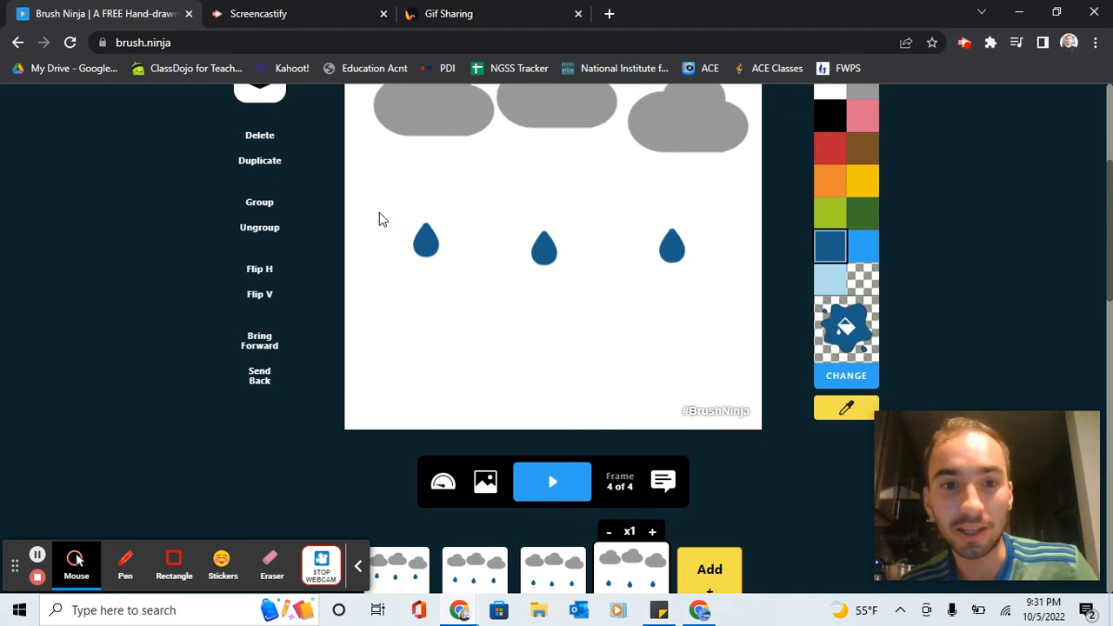
drag(379, 220, 693, 274)
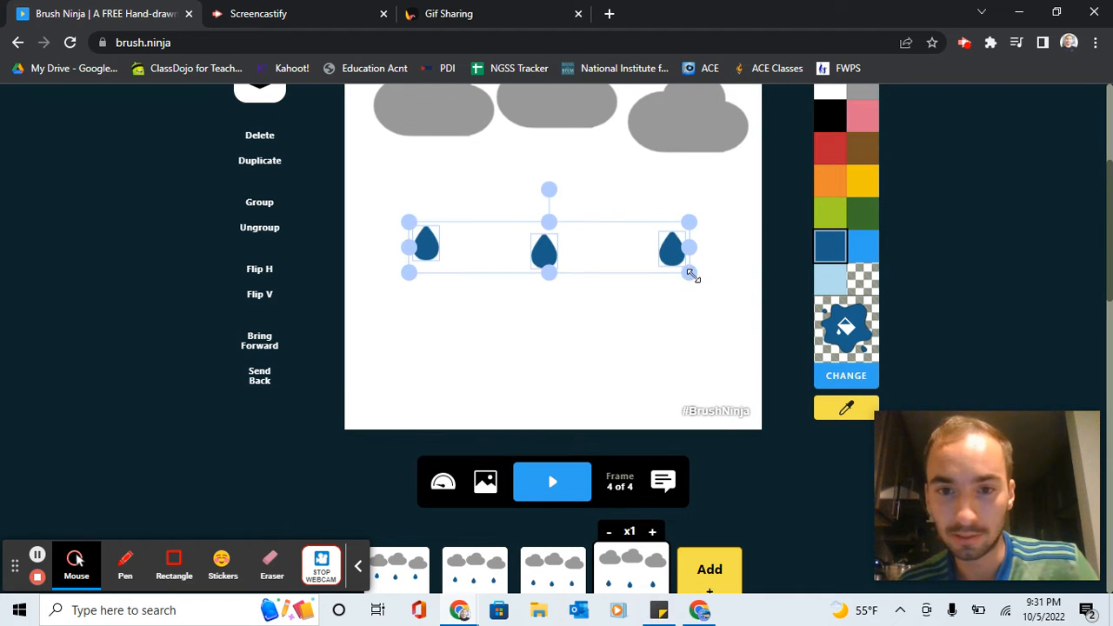
key(Down)
key(Down)
key(Down)
key(Down)
Step: Preview the four-frame rain animation in full view and stop the playback
click(550, 477)
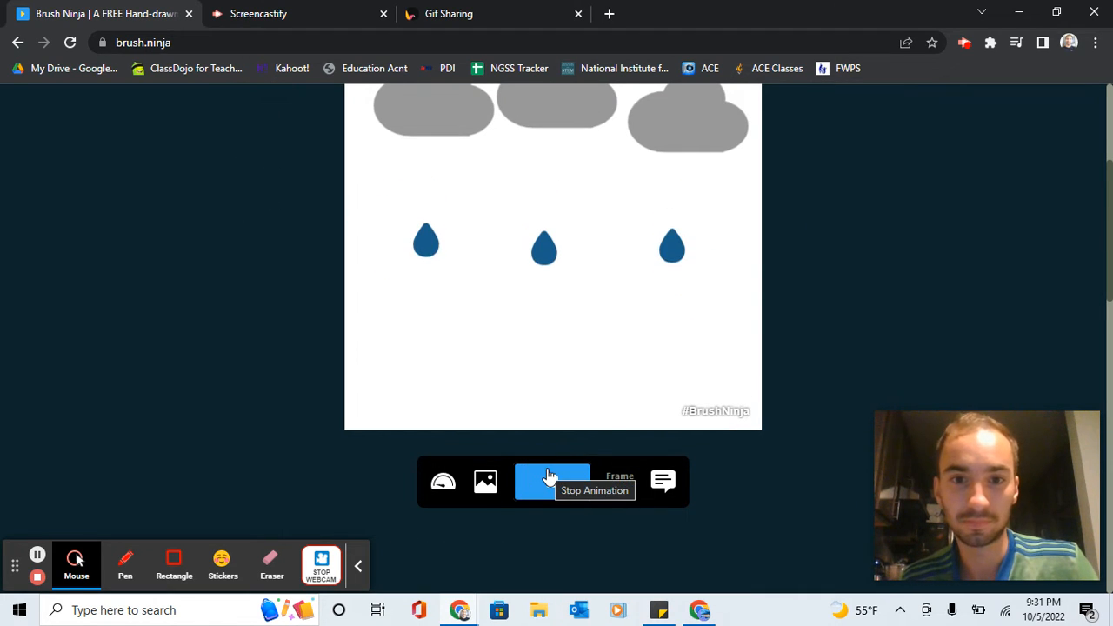
scroll(550, 477, up, 2)
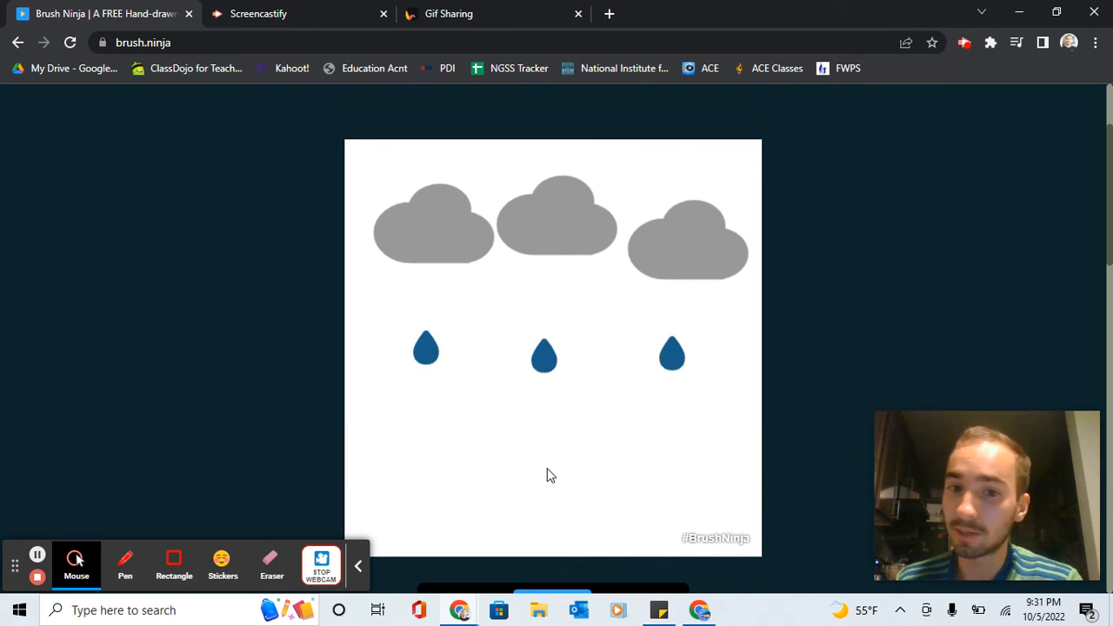
scroll(548, 470, down, 2)
click(556, 442)
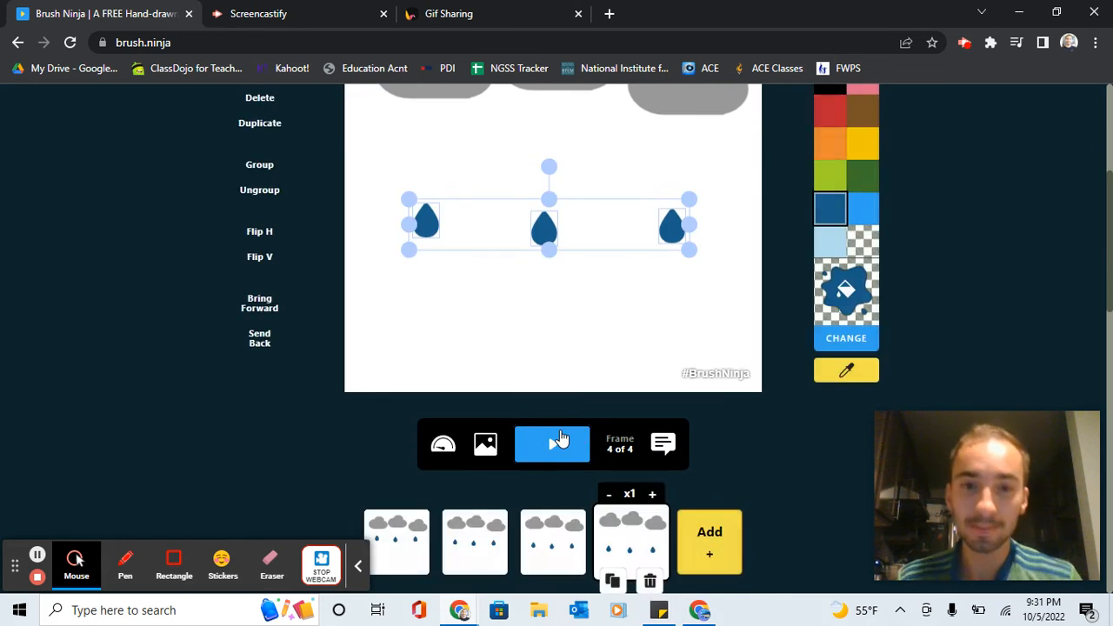
Step: Deselect the raindrops and duplicate the fourth frame as the fifth
scroll(646, 458, up, 2)
click(646, 458)
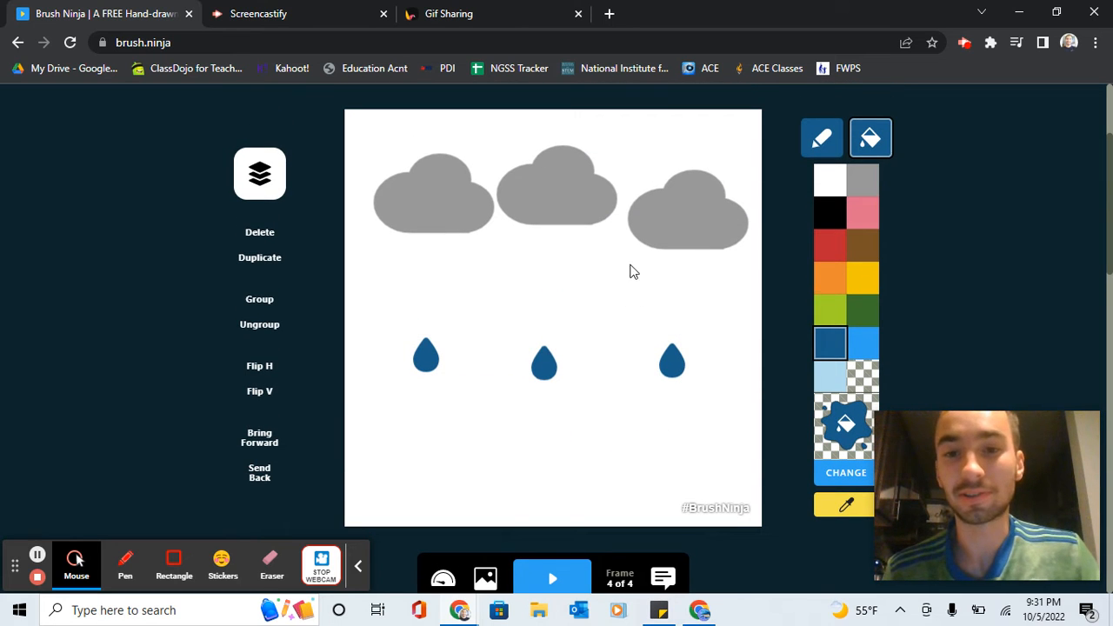
click(640, 227)
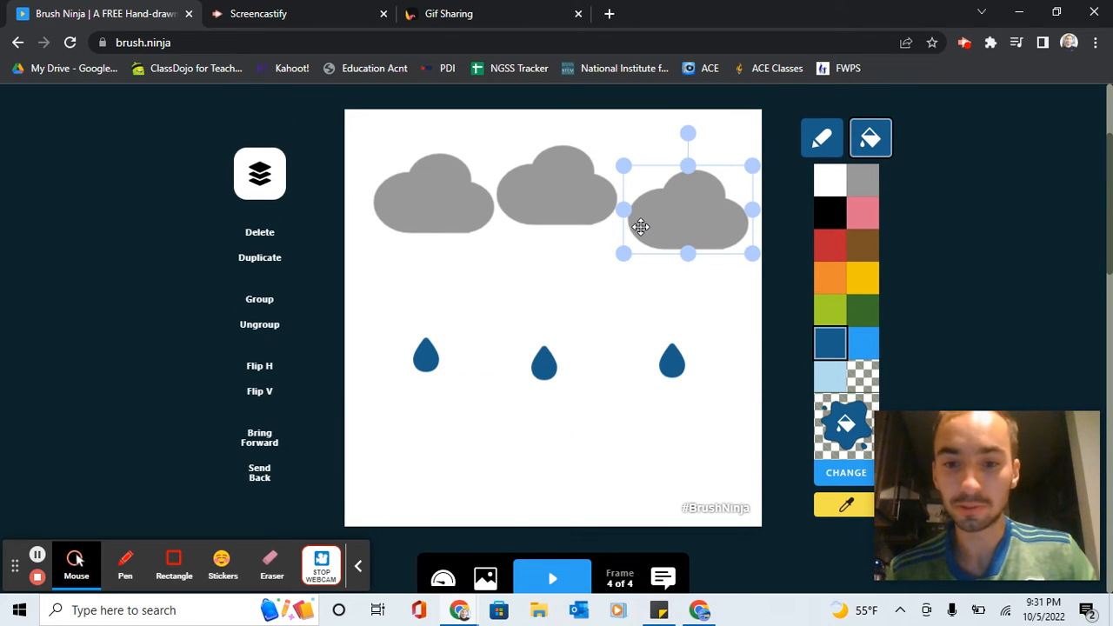
scroll(640, 227, down, 3)
click(613, 492)
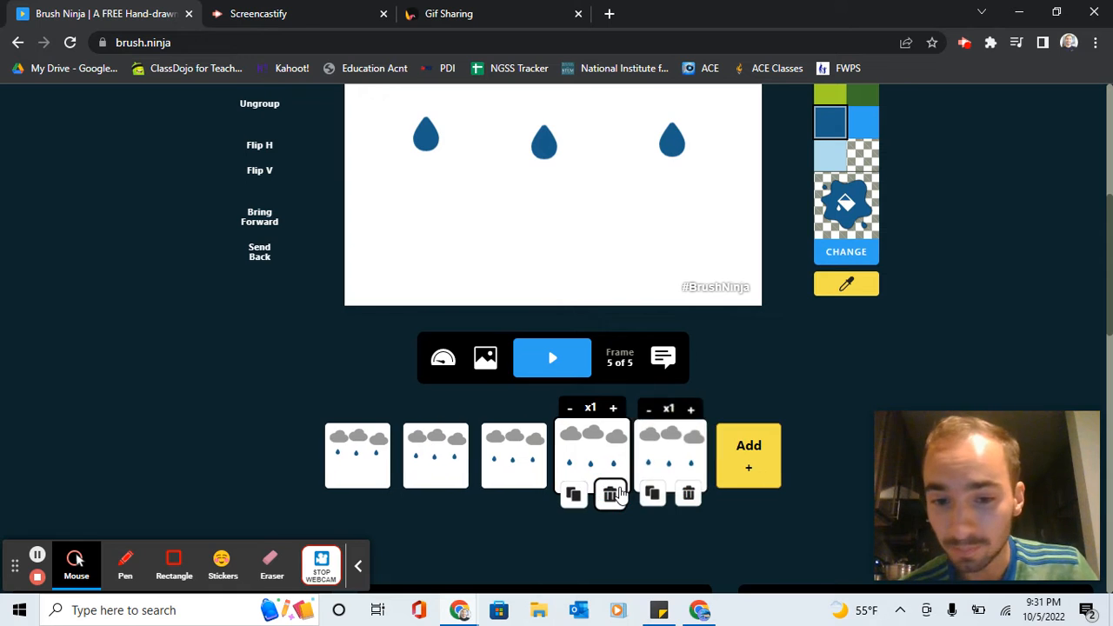
Step: Shift the right cloud in the fifth frame to the right, partly past the canvas edge
scroll(613, 491, up, 4)
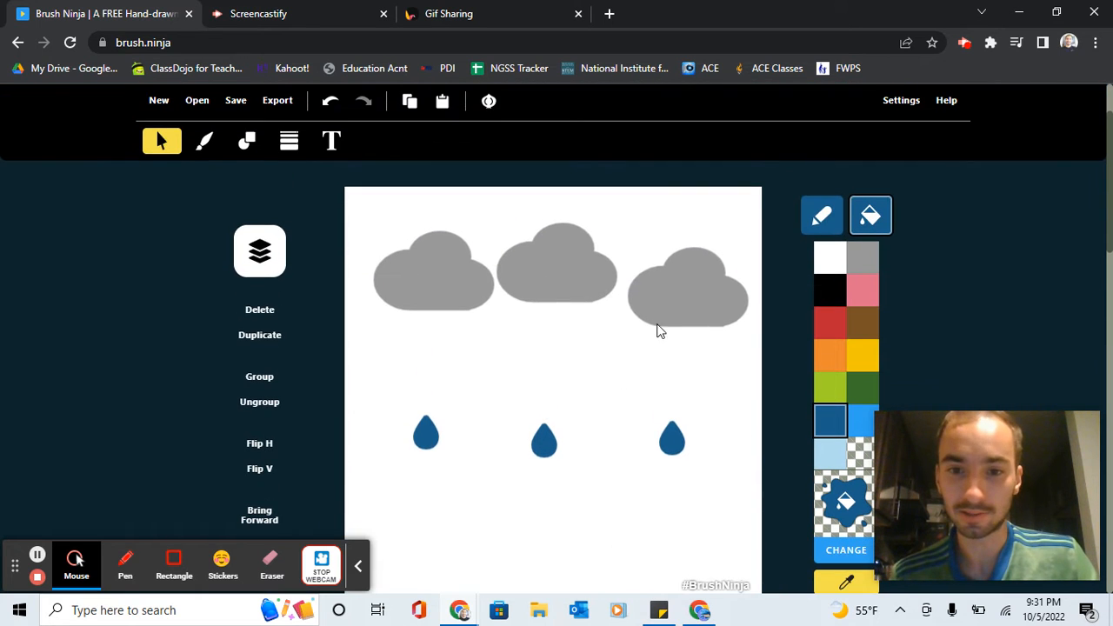
click(657, 325)
key(Right)
key(Right)
key(Right)
key(Right)
key(Right)
key(Right)
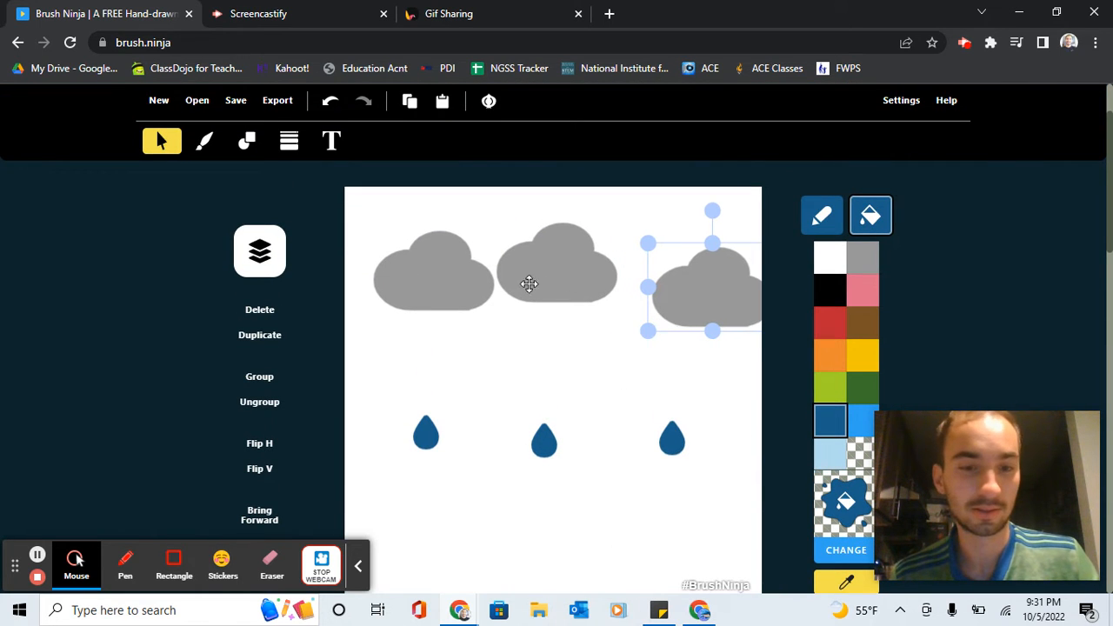
Step: Shift the left cloud and the middle cloud in the fifth frame to the left by the same distance
click(420, 258)
key(Left)
key(Left)
key(Left)
key(Left)
key(Left)
key(Left)
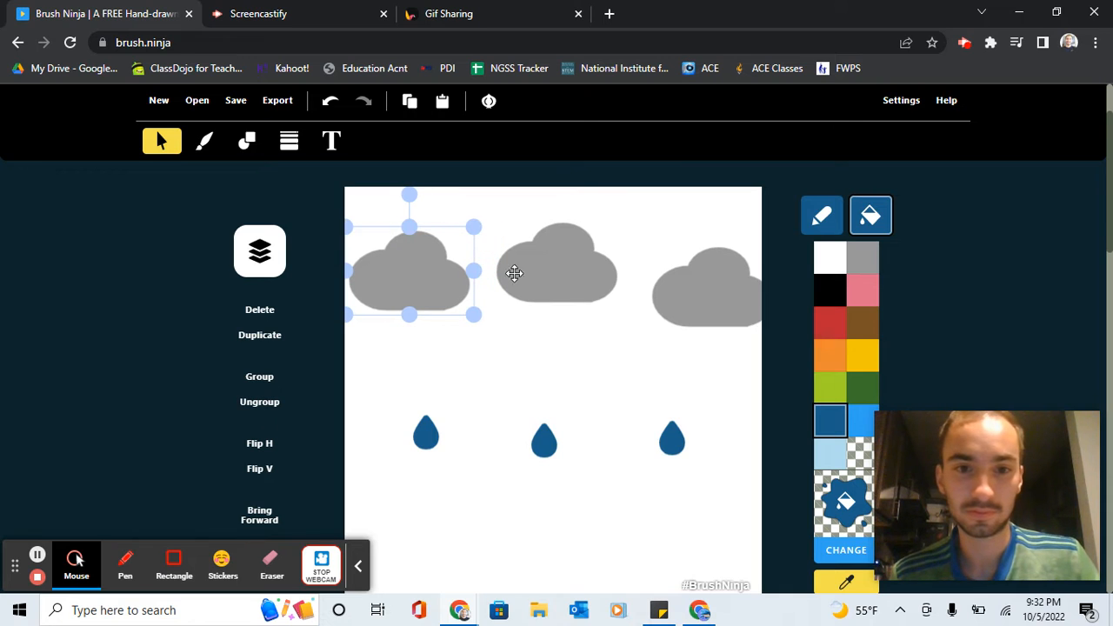
click(546, 272)
key(Left)
key(Left)
key(Left)
key(Left)
key(Left)
key(Left)
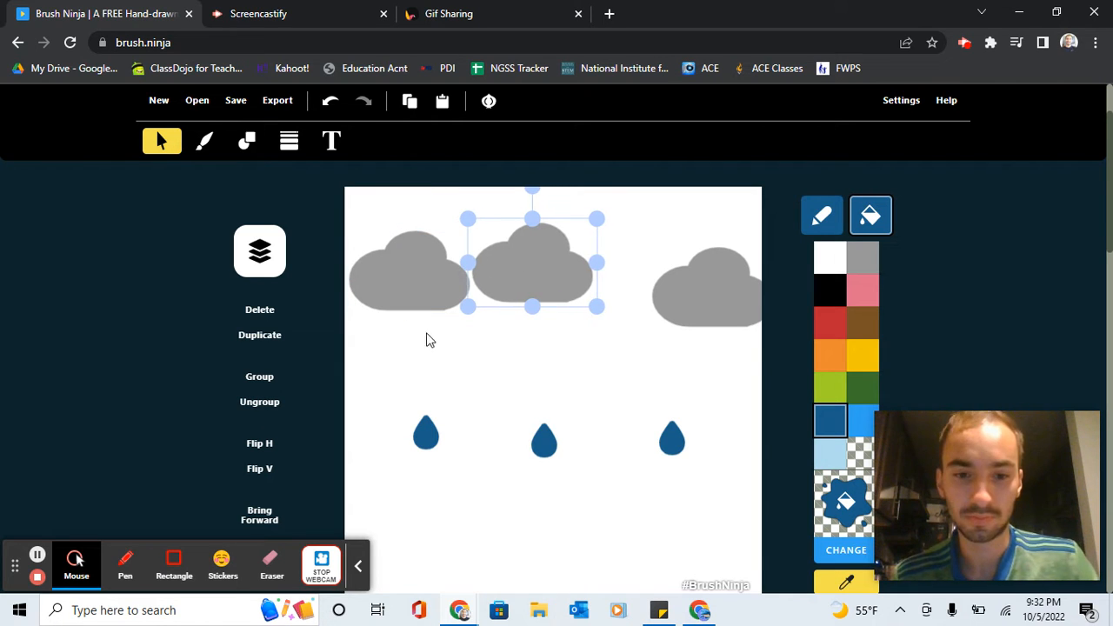
Step: Select the three raindrops in the fifth frame and move them further down together
click(372, 432)
drag(372, 432, 714, 519)
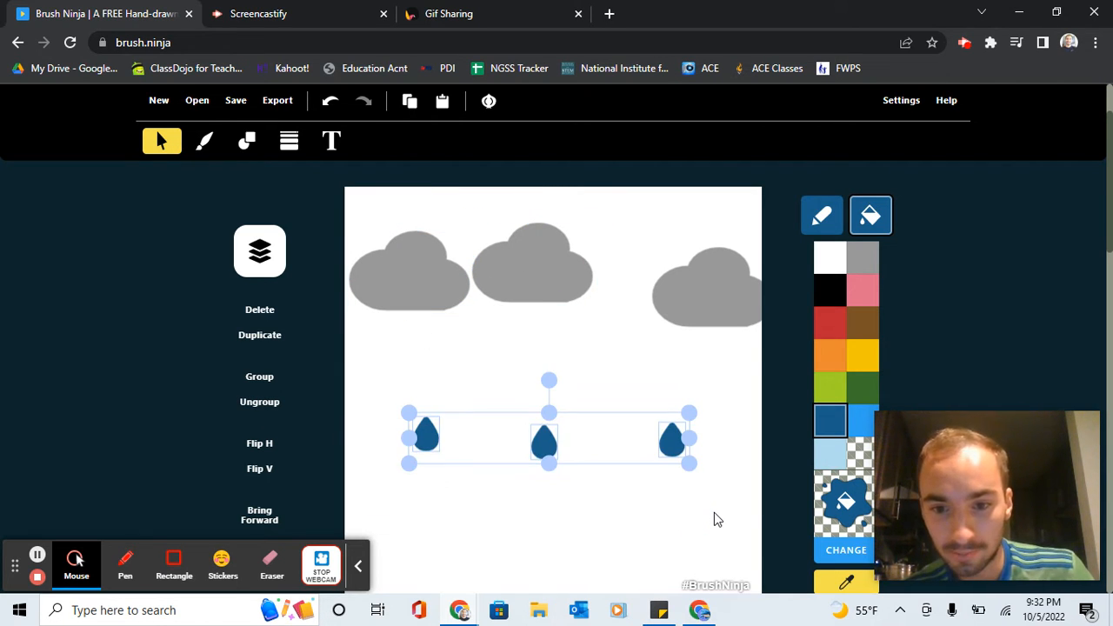
key(Down)
key(Down)
key(Down)
key(Down)
key(Down)
key(Down)
key(Down)
Step: Duplicate the fifth frame and move the left and middle clouds together further left, pushing the left one partly off the canvas
scroll(714, 518, down, 3)
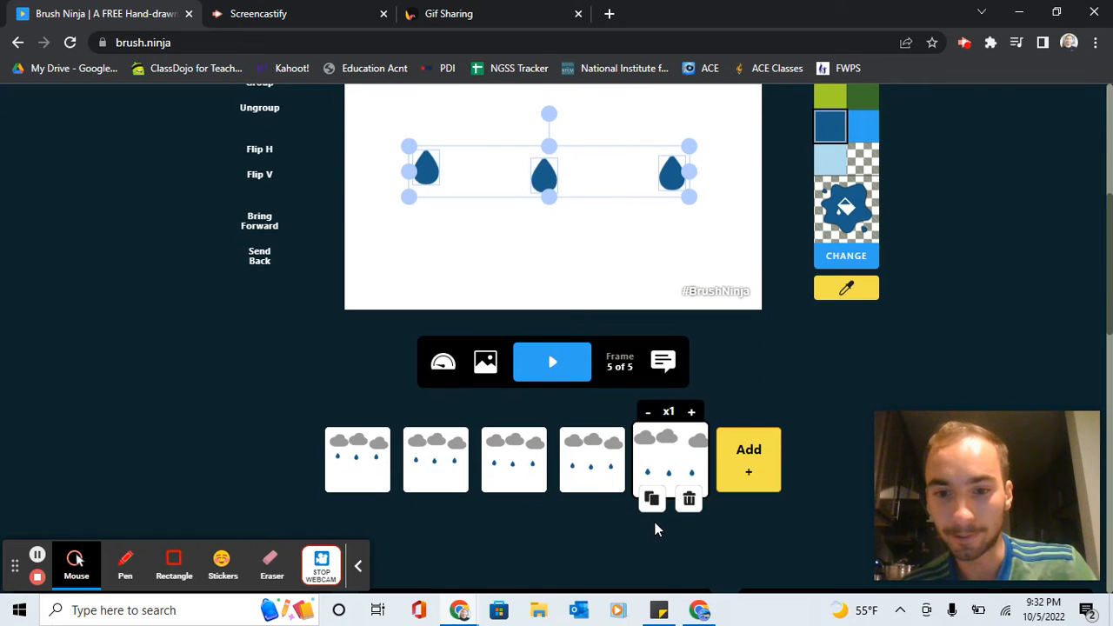
click(648, 500)
scroll(646, 517, up, 3)
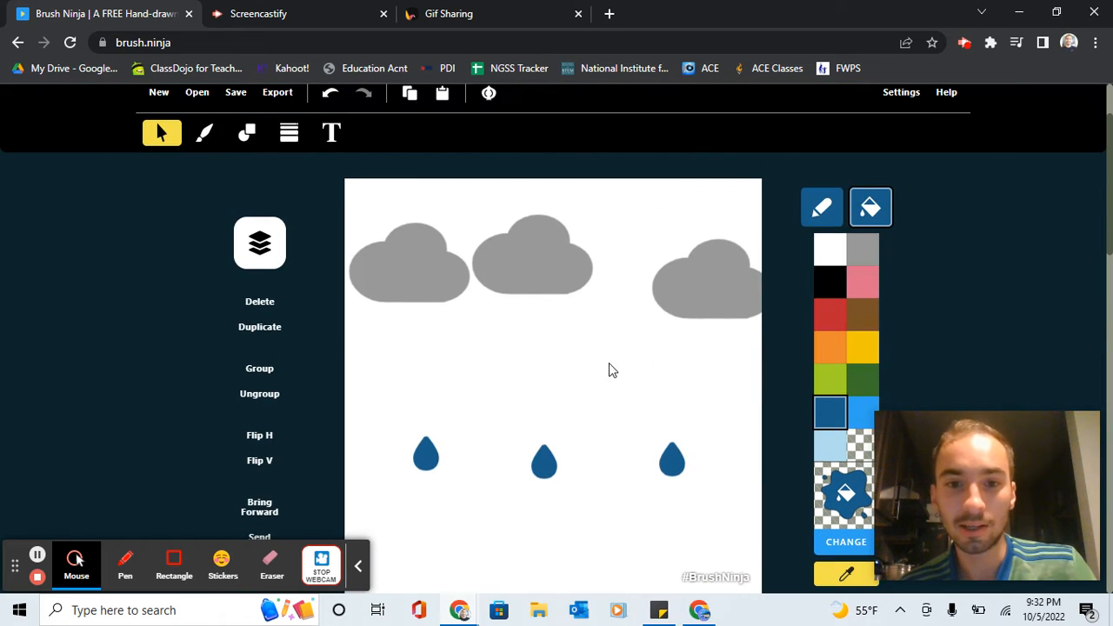
drag(594, 357, 269, 259)
key(Left)
key(Left)
key(Left)
key(Left)
key(Left)
key(Left)
key(Left)
key(Left)
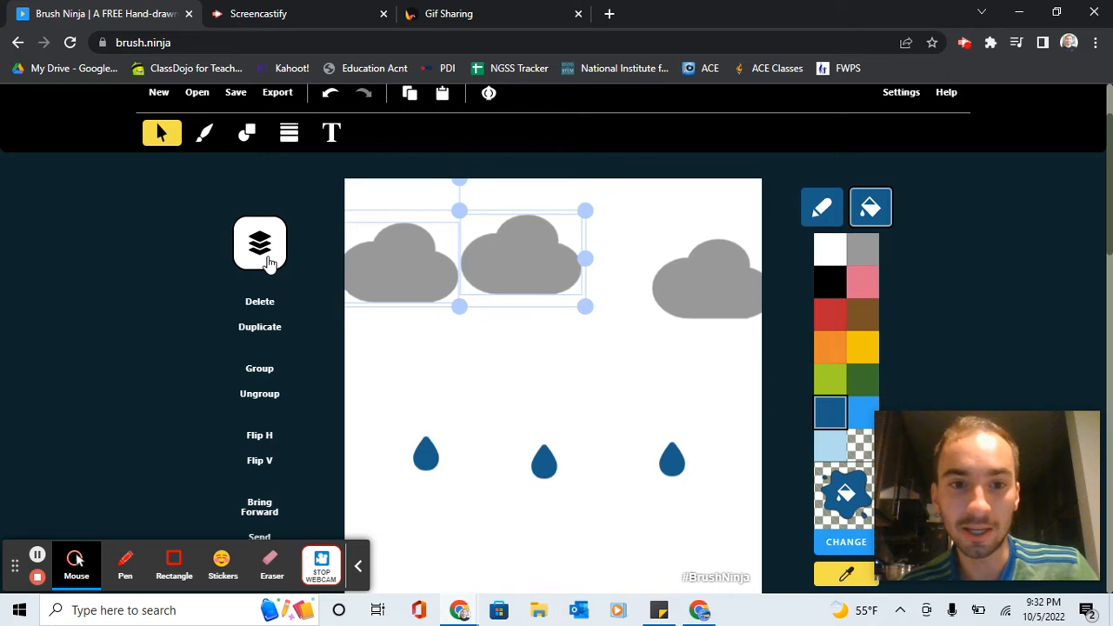
key(Left)
key(Left)
key(Left)
key(Left)
key(Left)
Step: Move the right cloud in the sixth frame further right until about half of it is off the canvas
click(727, 270)
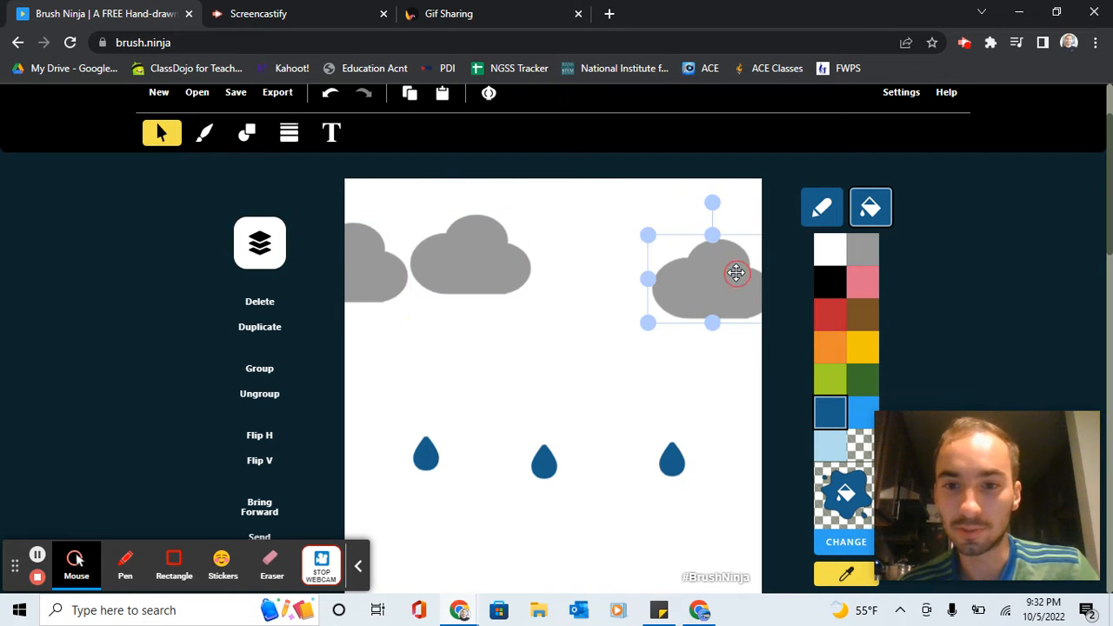
key(Right)
key(Right)
key(Right)
key(Right)
key(Right)
key(Right)
key(Right)
key(Right)
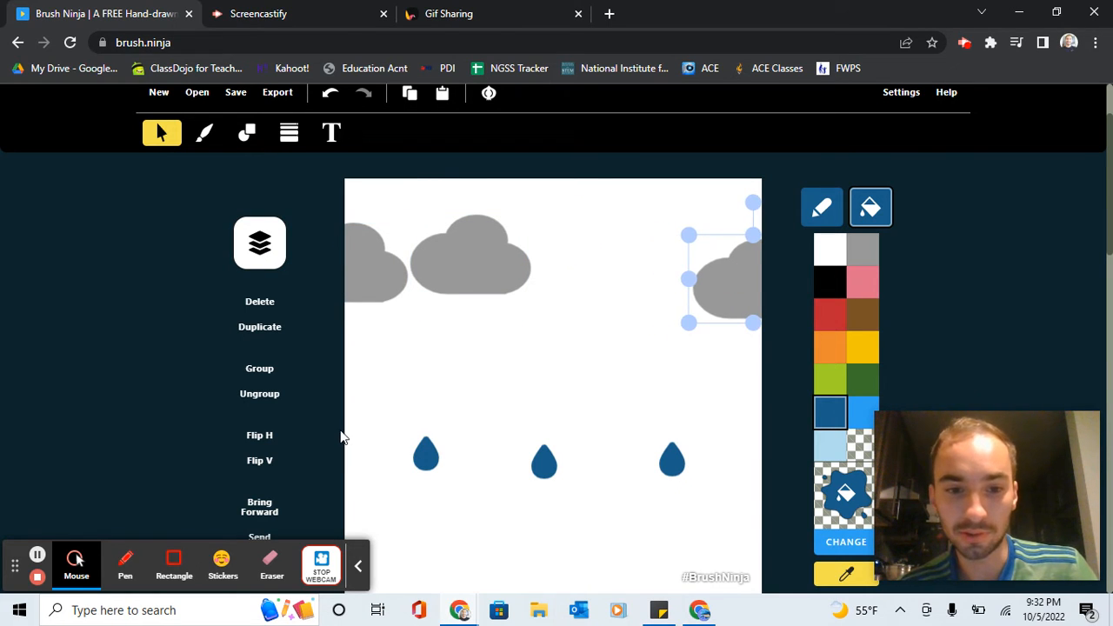
Step: Select the three raindrops in the sixth frame and lower them together
click(341, 438)
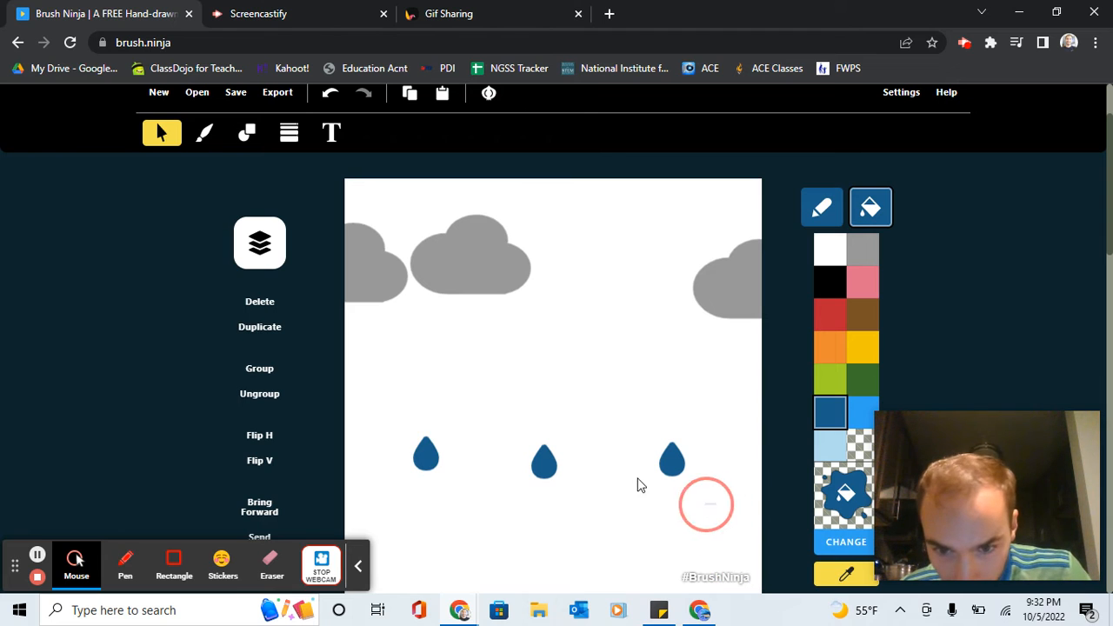
drag(640, 484, 391, 422)
key(Down)
key(Down)
key(Down)
key(Down)
key(Down)
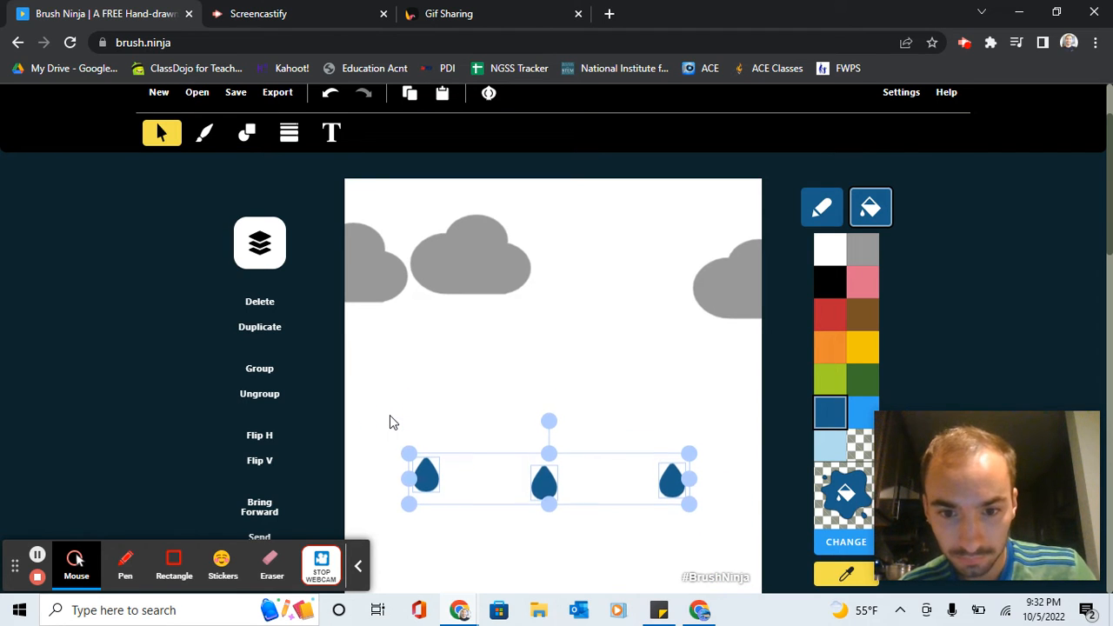
Step: Nudge the three selected raindrops in the sixth frame a little further down the canvas
key(Down)
key(Down)
key(Down)
key(Down)
Step: Play the six-frame animation to preview the falling rain, and stop the playback
scroll(389, 422, down, 2)
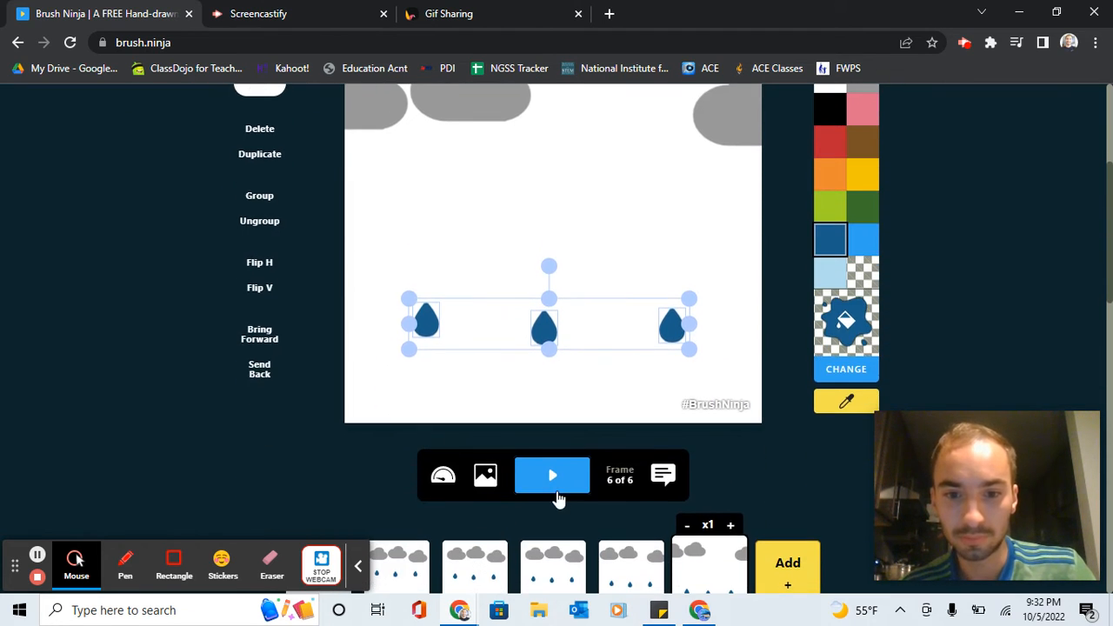
click(553, 475)
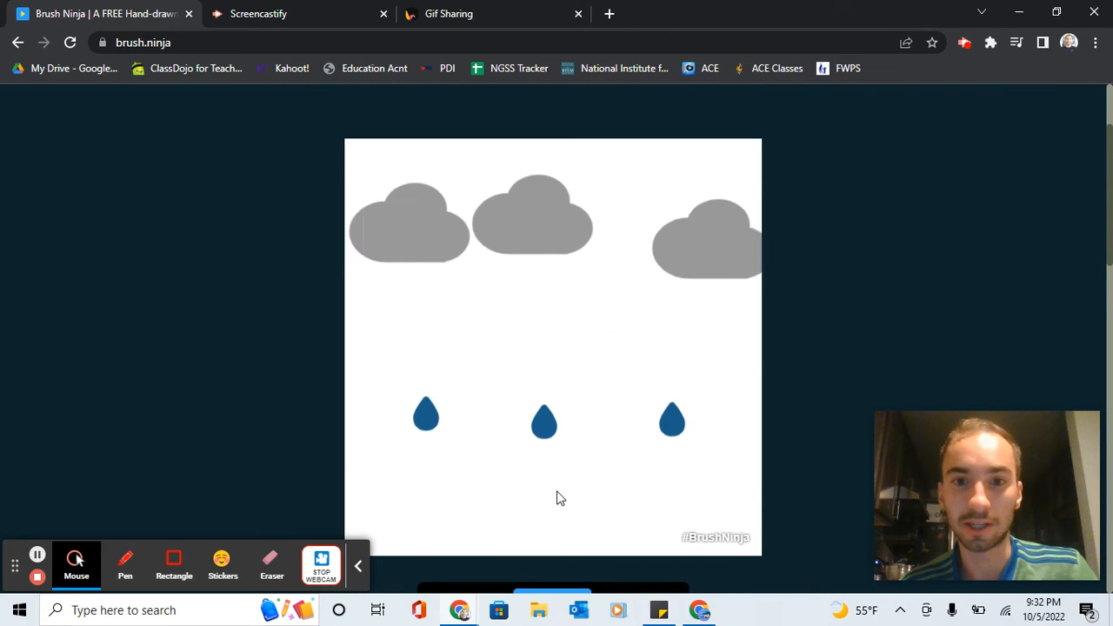
click(548, 464)
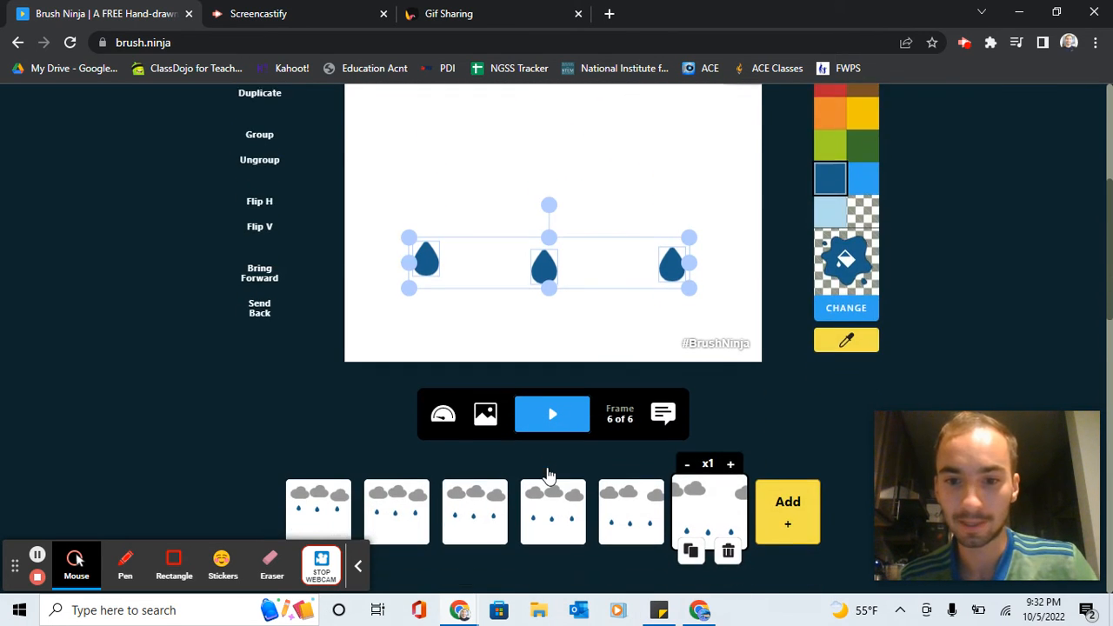
Step: Increase the sixth frame's length to x2 and duplicate that frame
scroll(547, 476, down, 1)
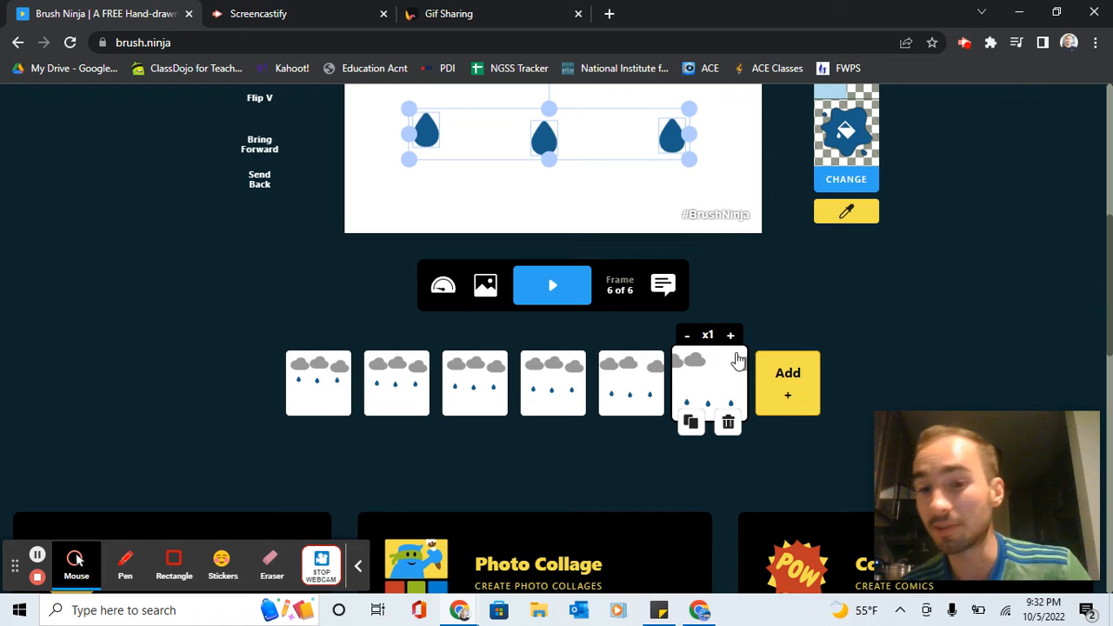
click(731, 338)
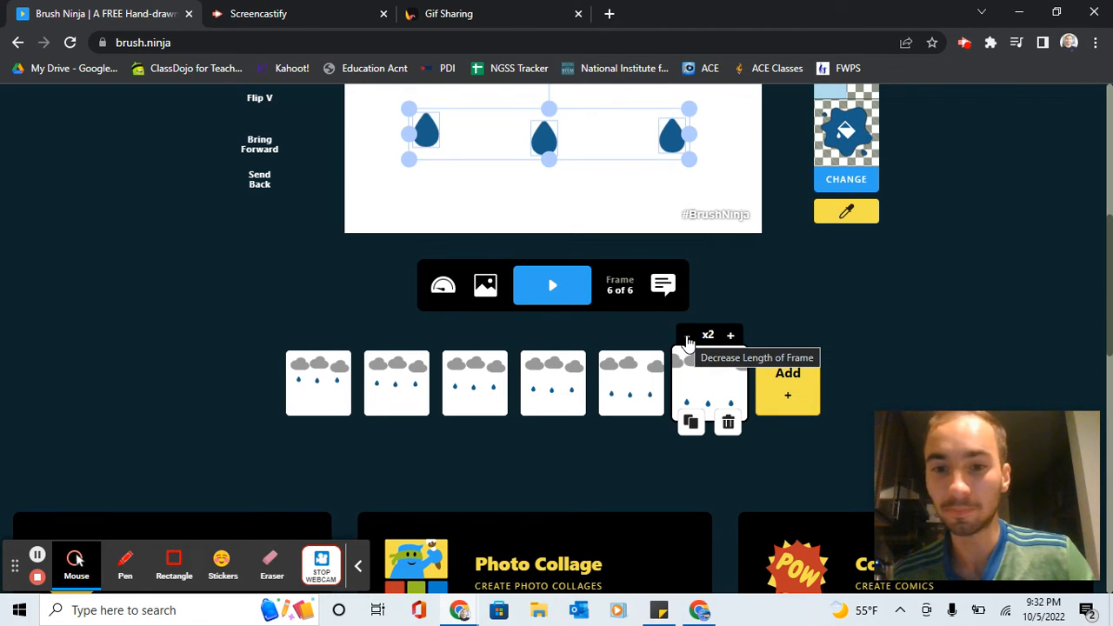
click(689, 422)
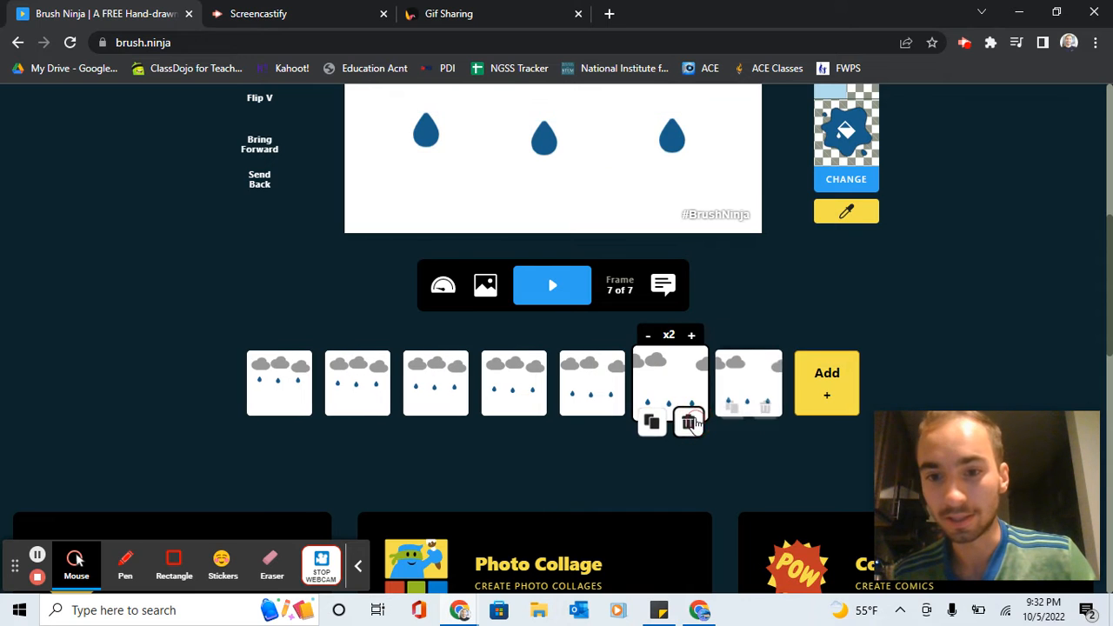
Step: Select the left and middle clouds in the seventh frame and move them left until only part of the middle cloud remains on the canvas
scroll(697, 426, up, 2)
drag(557, 227, 324, 138)
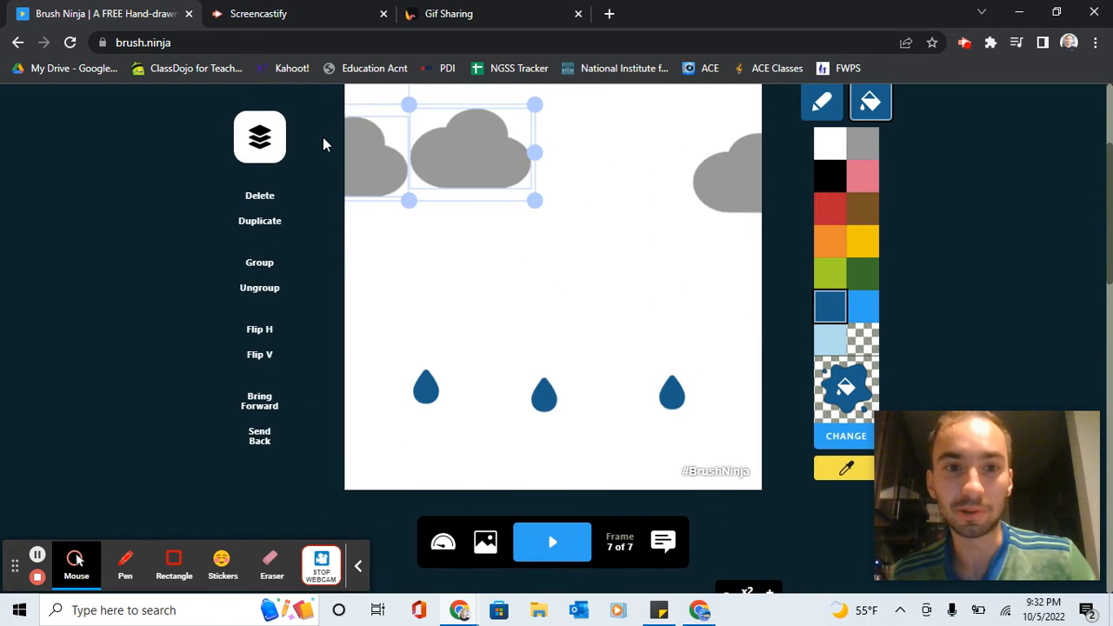
key(Left)
key(Left)
key(Left)
key(Left)
key(Left)
key(Left)
key(Left)
key(Left)
key(Left)
key(Left)
key(Left)
key(Left)
key(Left)
key(Left)
key(Left)
key(Left)
key(Left)
key(Left)
key(Left)
key(Left)
key(Left)
key(Left)
key(Left)
key(Left)
key(Left)
key(Left)
key(Left)
key(Left)
key(Left)
key(Left)
key(Left)
key(Left)
key(Left)
key(Left)
key(Left)
key(Left)
key(Left)
key(Left)
key(Left)
key(Left)
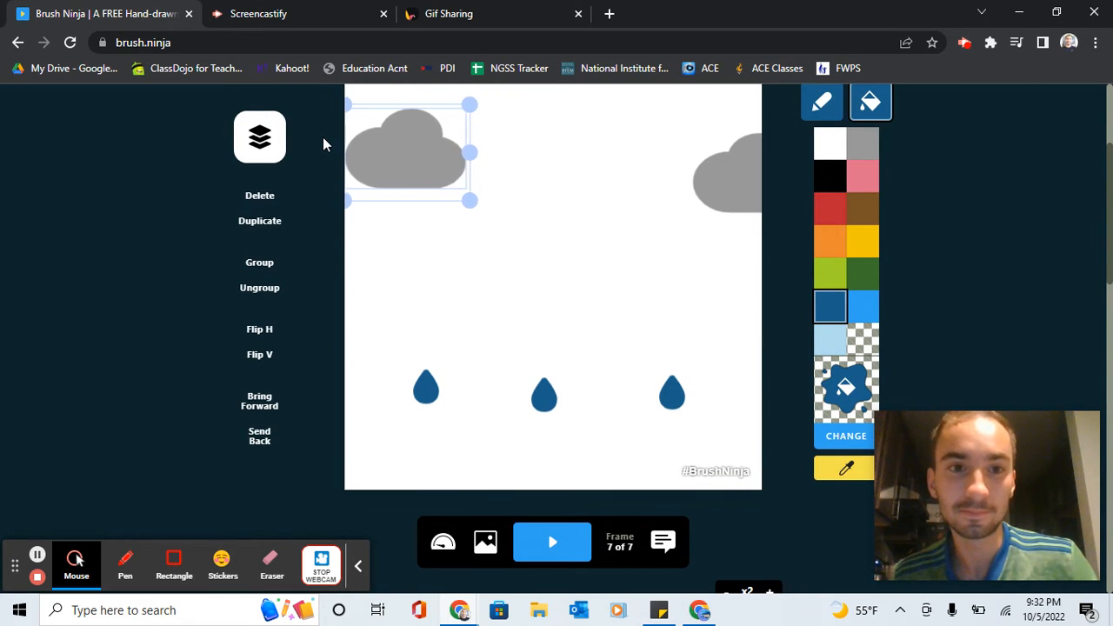
Step: Move the right cloud in the seventh frame further right until only a sliver remains on the canvas
click(750, 162)
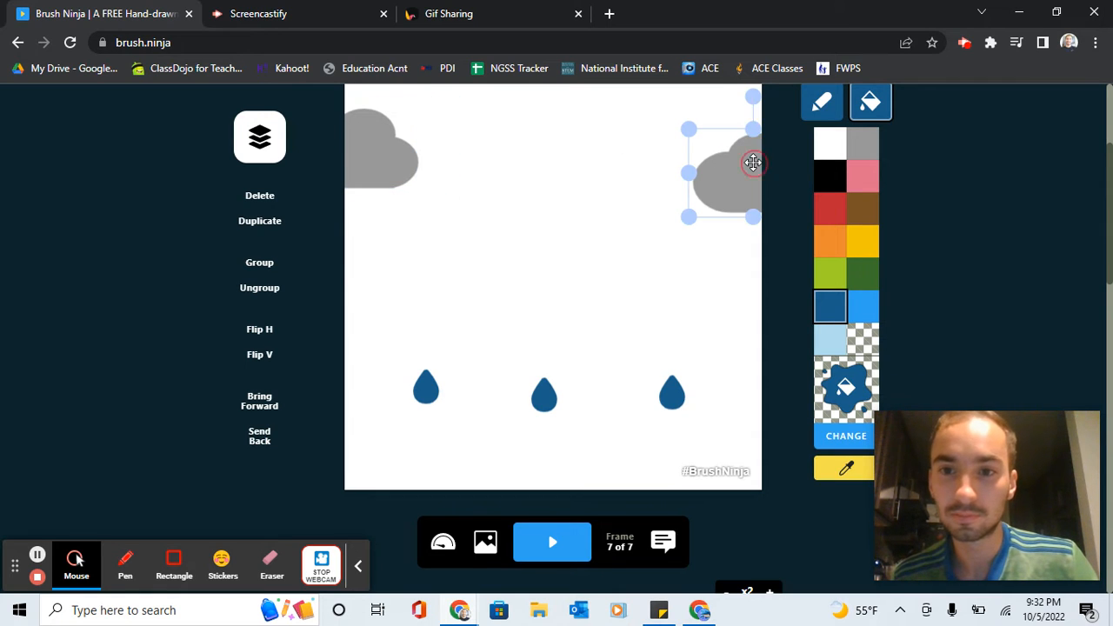
key(Right)
key(Right)
key(Right)
key(Right)
key(Right)
key(Right)
key(Right)
key(Right)
key(Right)
key(Right)
key(Right)
key(Right)
key(Right)
key(Right)
key(Right)
key(Right)
key(Right)
key(Right)
key(Right)
key(Right)
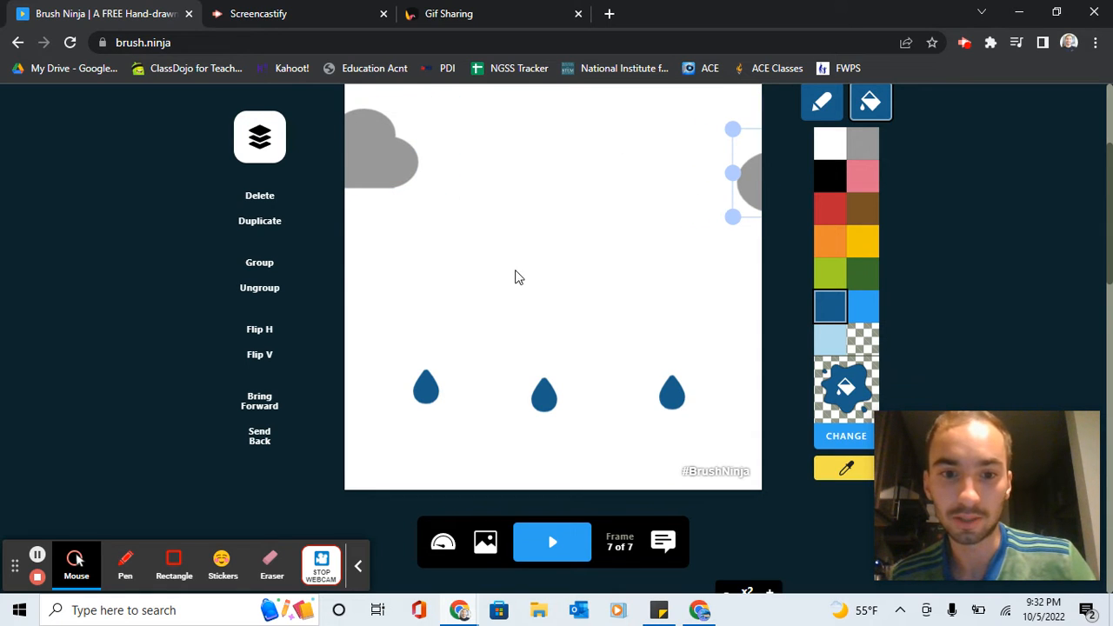
Step: Select the three raindrops in the seventh frame and lower them together towards the canvas's bottom edge
drag(391, 345, 728, 444)
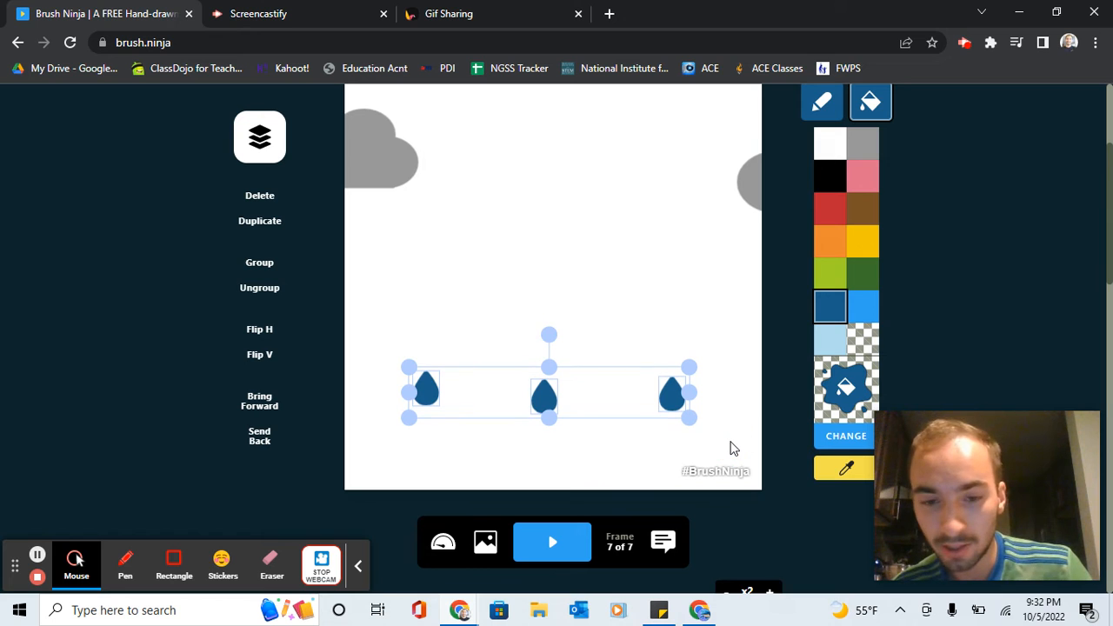
key(Down)
key(Down)
key(Down)
key(Down)
key(Down)
key(Down)
key(Down)
key(Down)
key(Down)
key(Down)
key(Down)
key(Down)
key(Down)
key(Down)
Step: Duplicate the seventh frame and reduce the lengths of the sixth, seventh and eighth frames to x1
scroll(729, 449, down, 3)
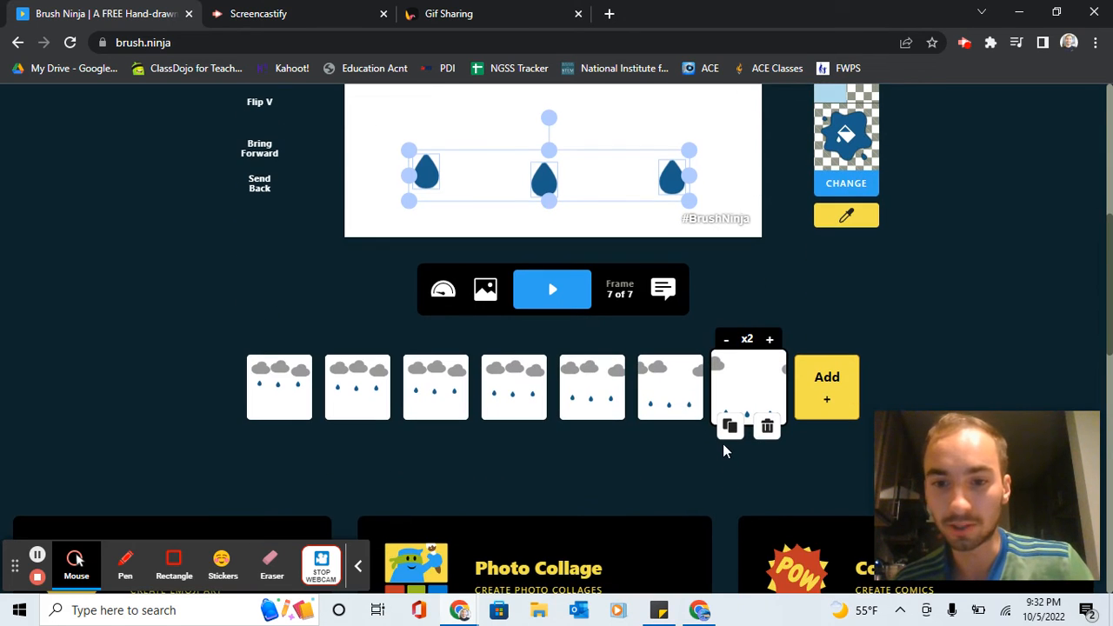
click(729, 428)
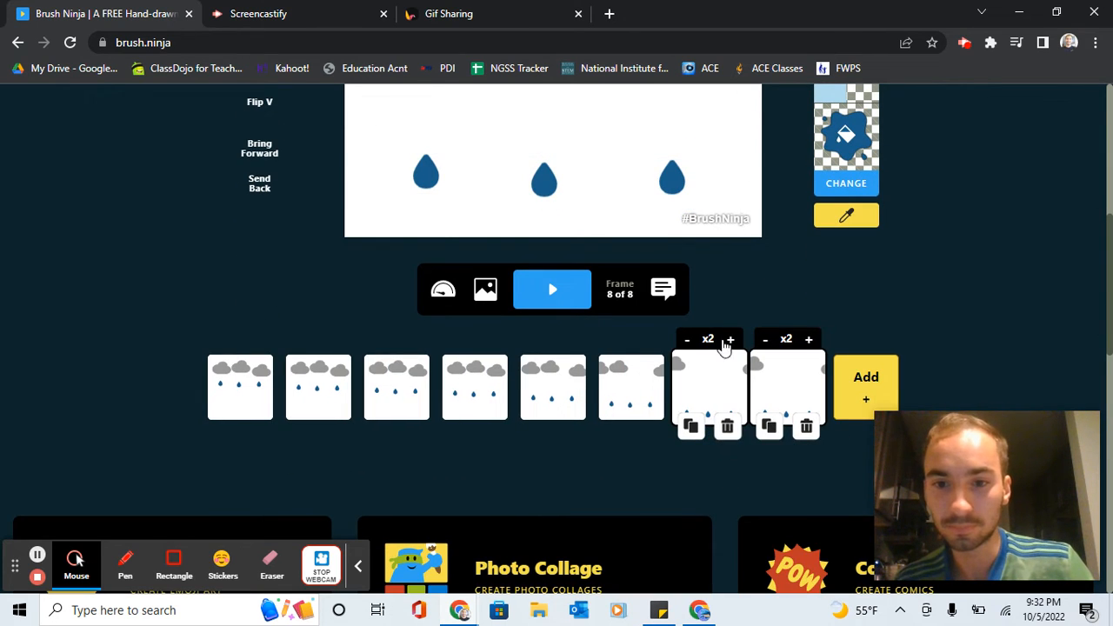
click(647, 382)
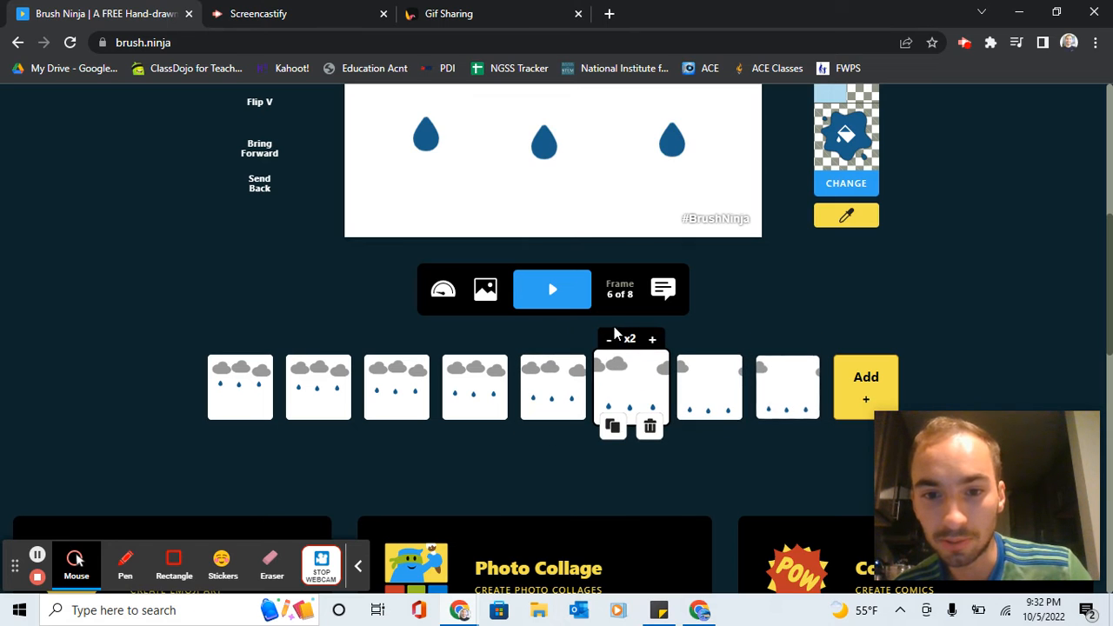
click(701, 383)
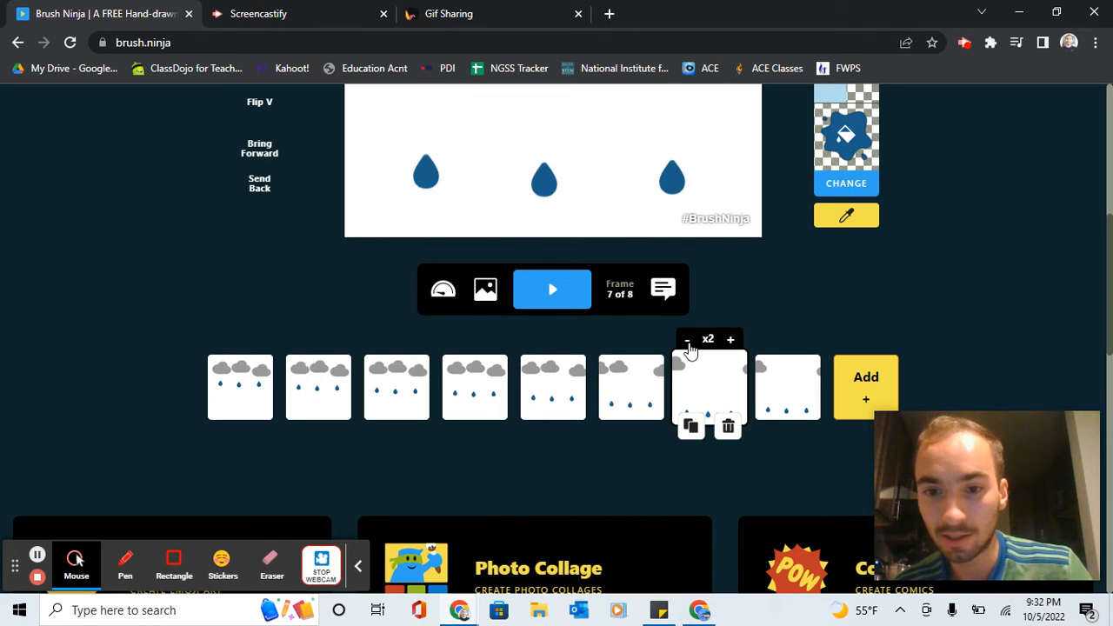
click(760, 372)
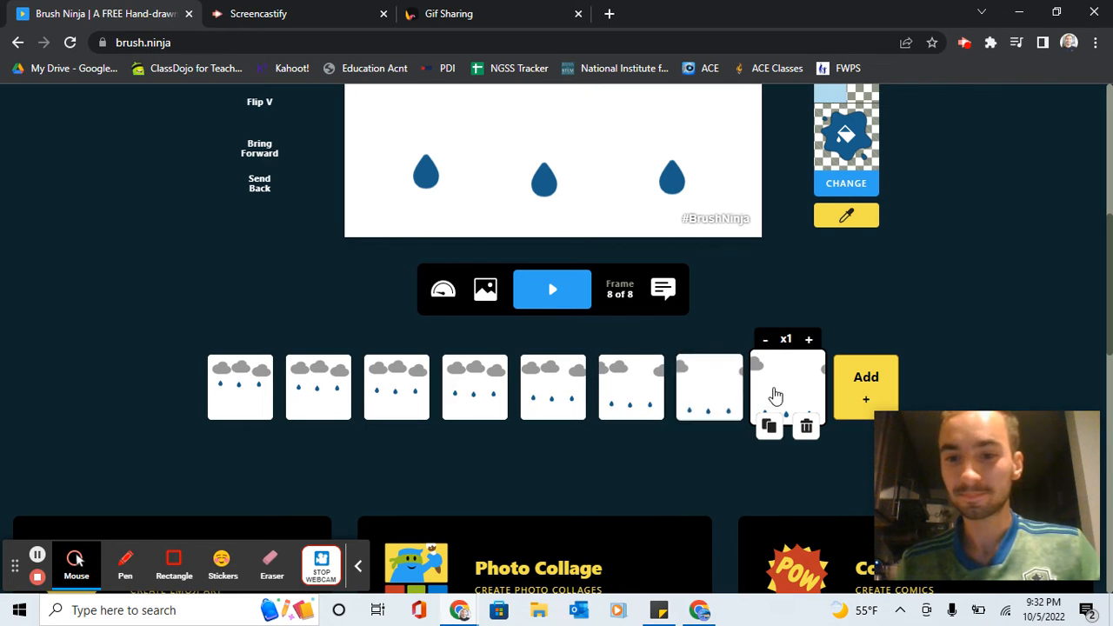
Step: Duplicate the eighth frame and delete all the clouds and raindrops from the ninth frame
click(767, 427)
scroll(770, 426, up, 3)
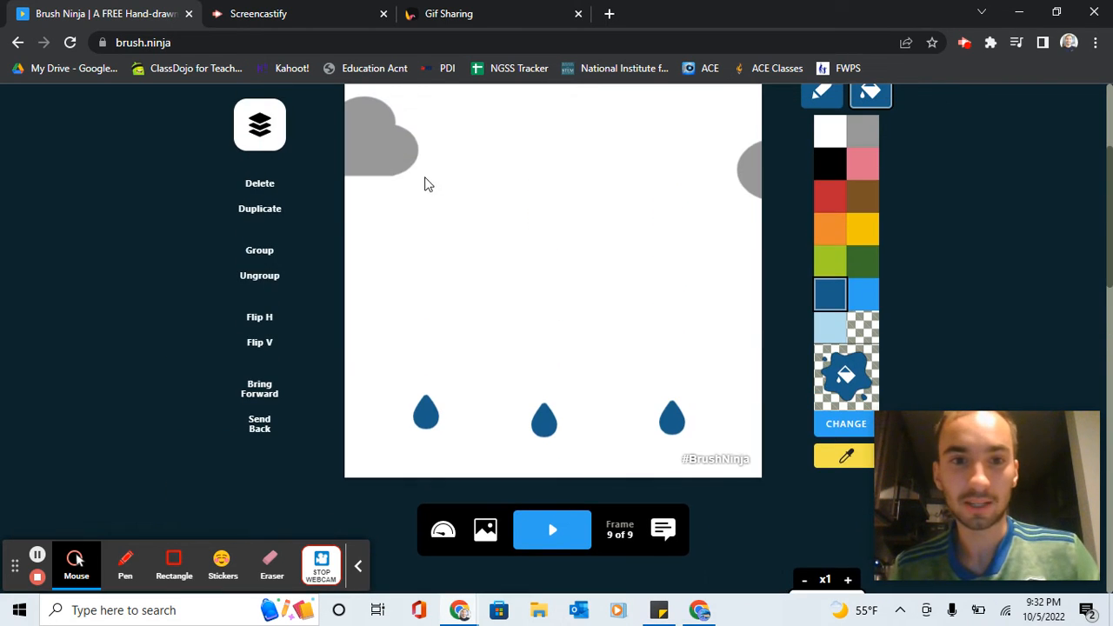
drag(454, 175, 268, 111)
key(Delete)
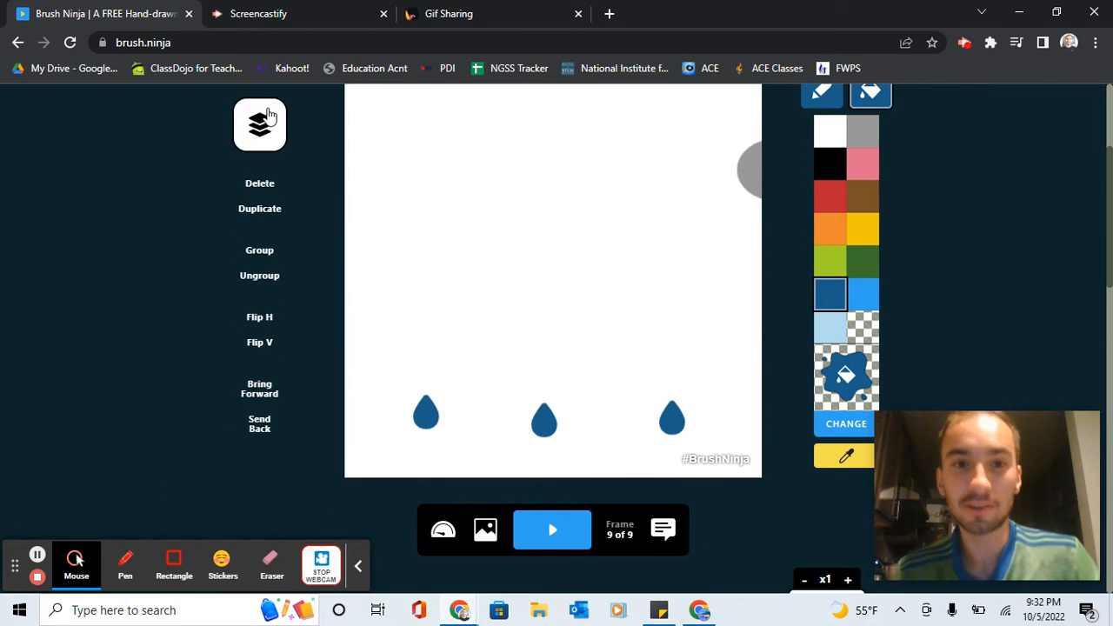
click(739, 171)
key(Delete)
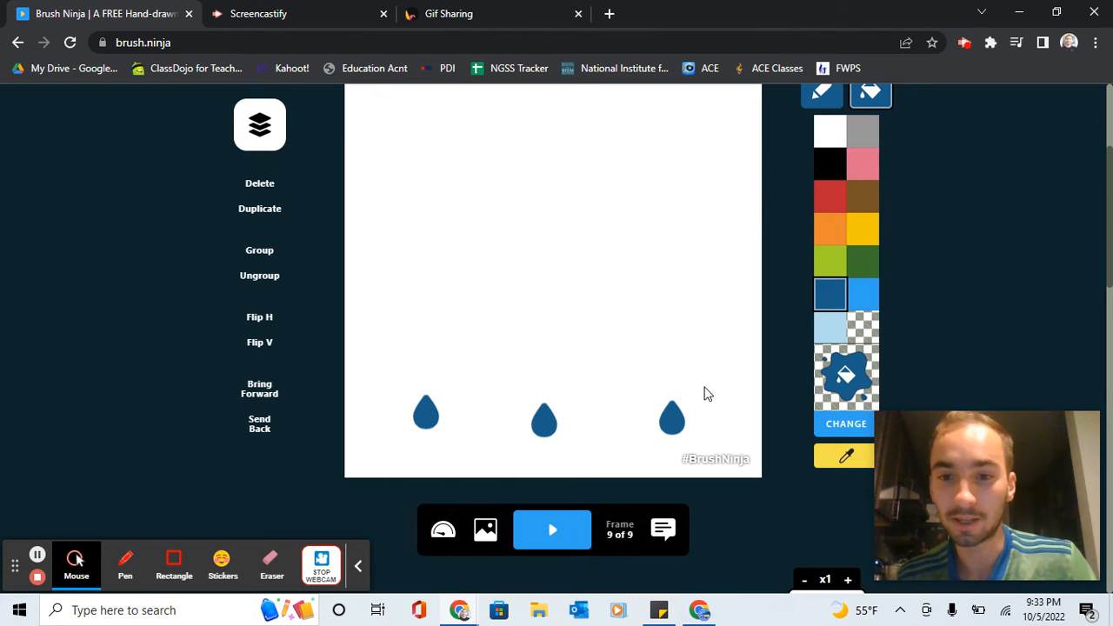
drag(706, 385, 389, 435)
key(Delete)
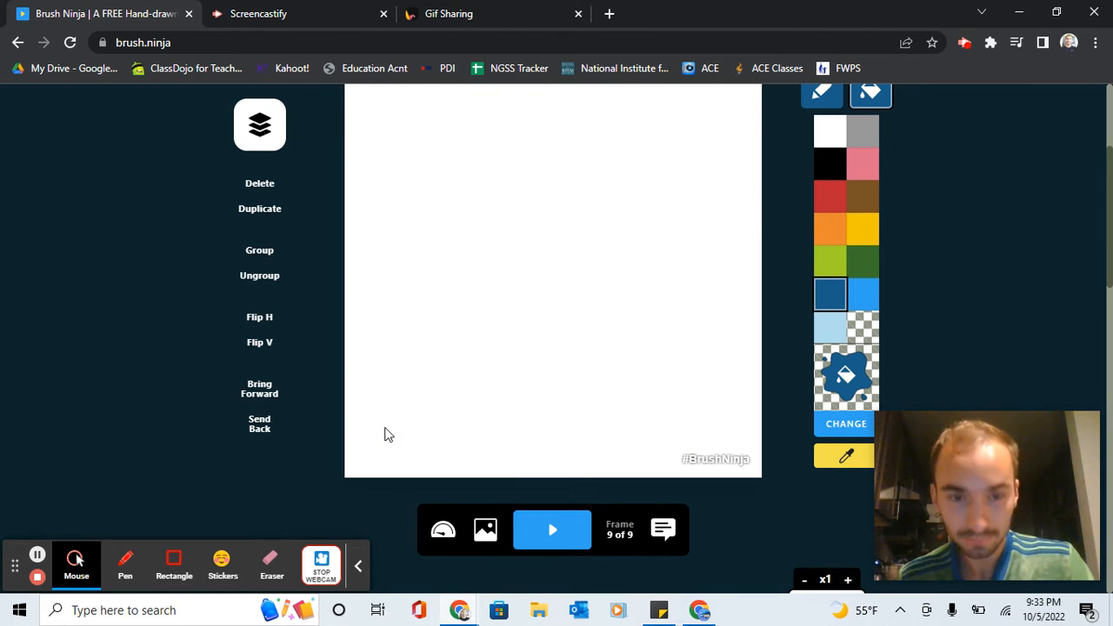
Step: Draw a large circle with yellow outline and yellow fill near the left edge of the empty ninth frame
scroll(378, 462, up, 3)
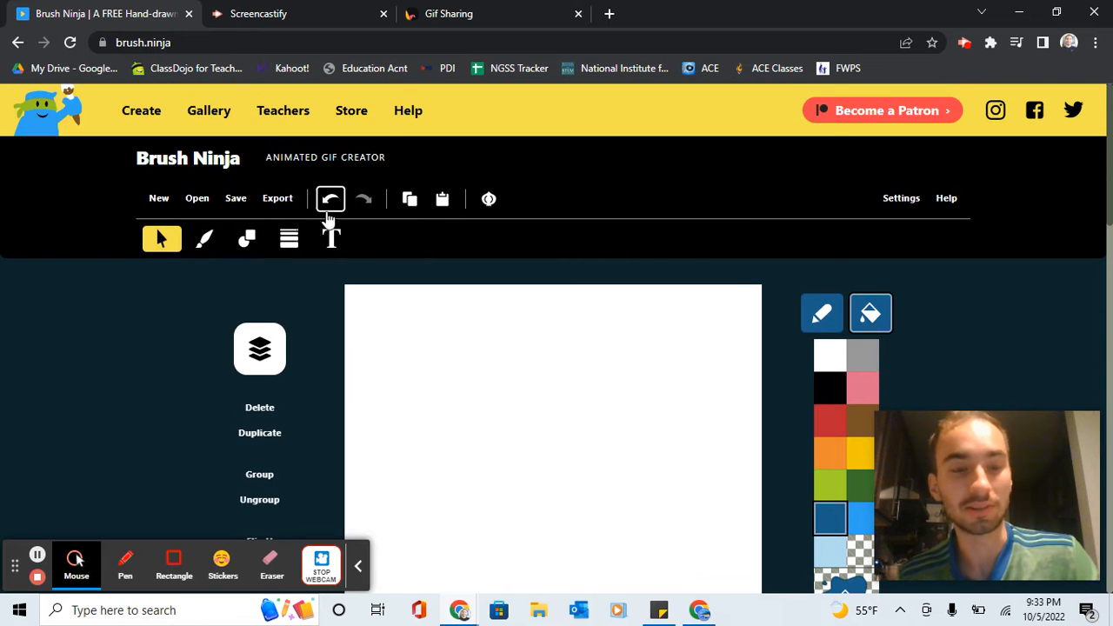
click(248, 242)
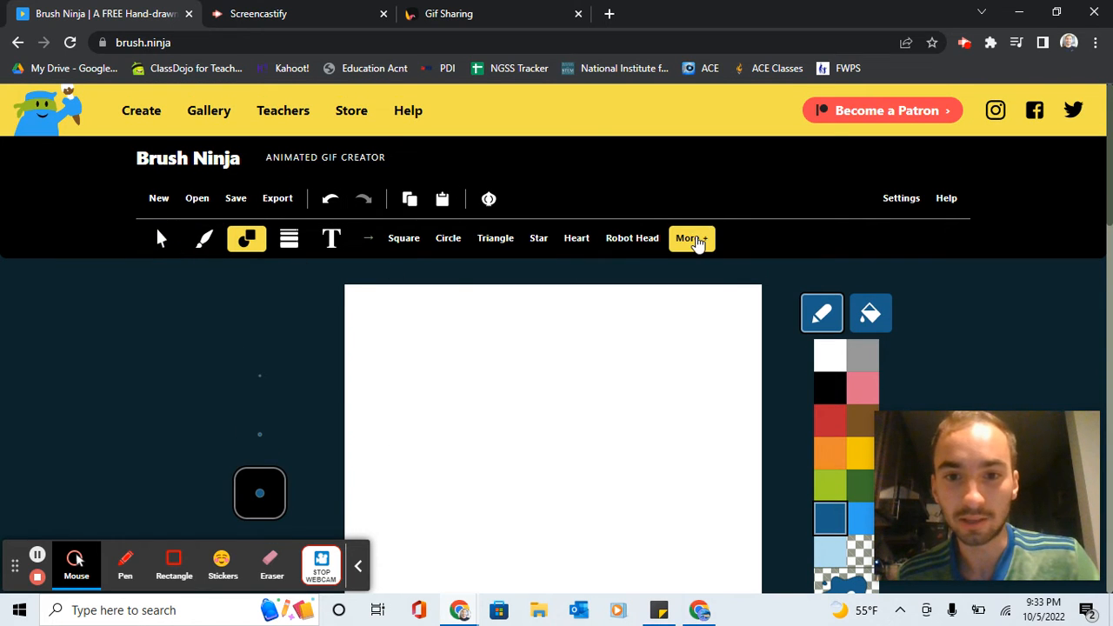
click(693, 240)
scroll(413, 273, up, 2)
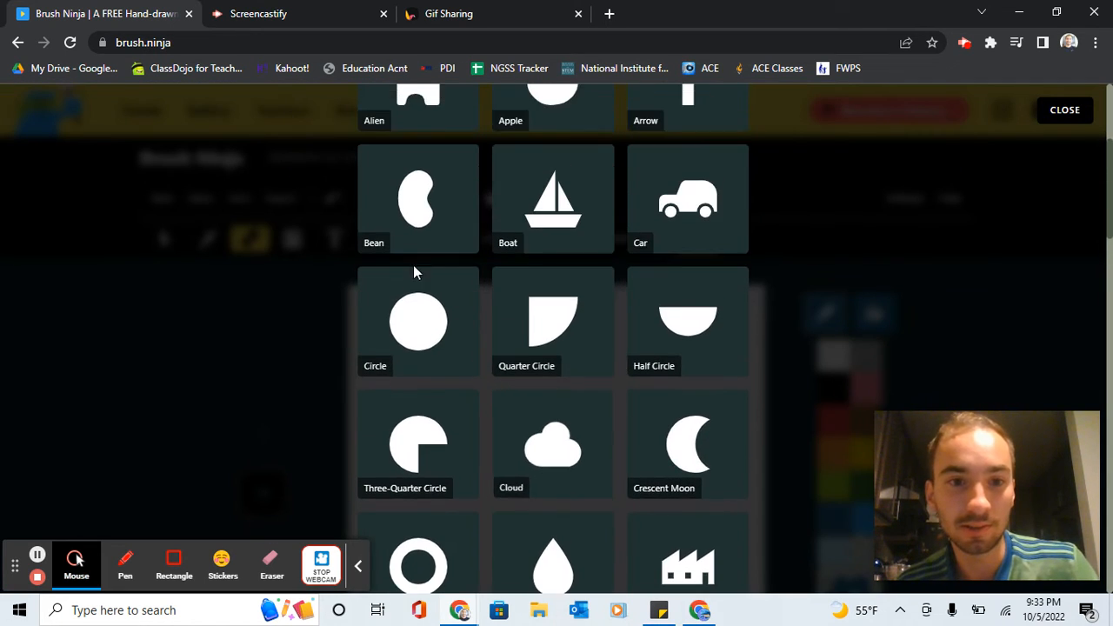
click(397, 298)
scroll(794, 418, down, 2)
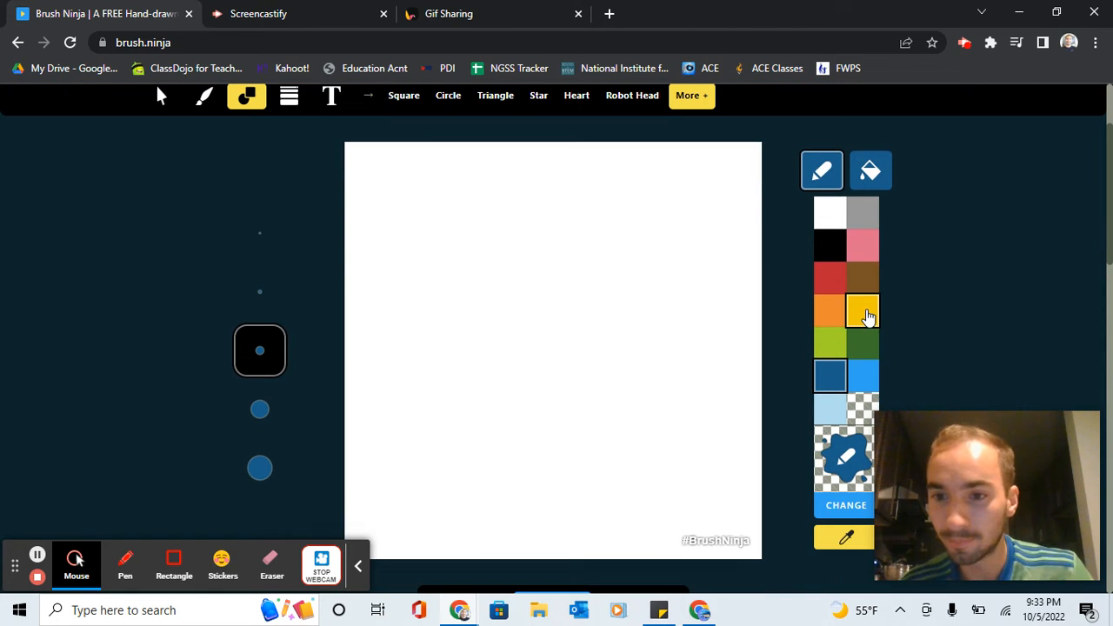
click(863, 310)
click(865, 172)
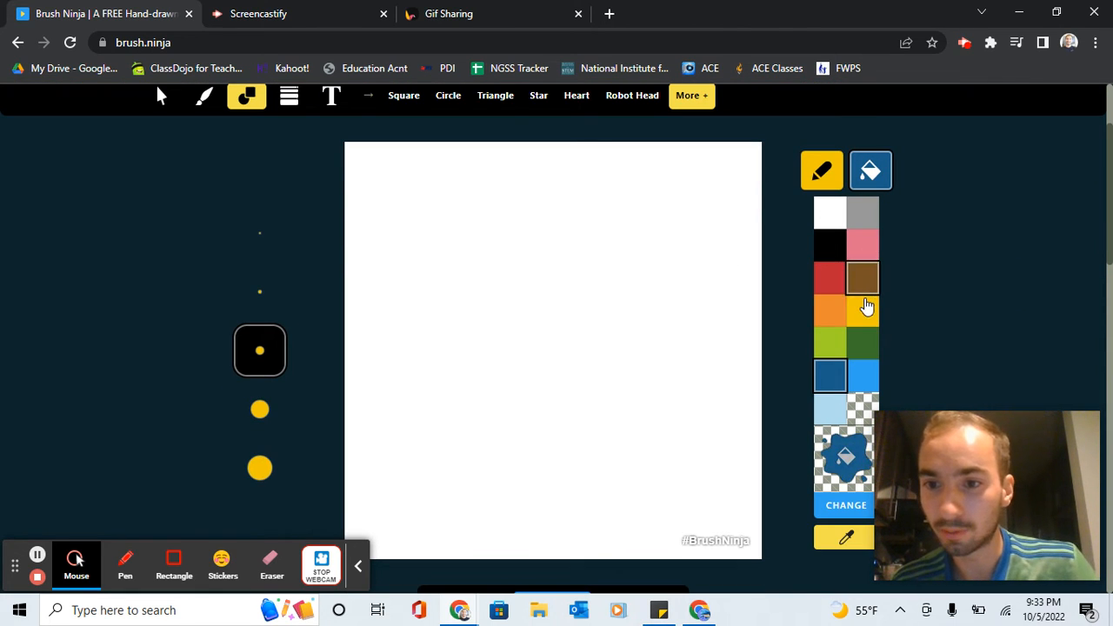
click(861, 310)
drag(409, 214, 450, 323)
Step: Move the yellow circle fully onto the canvas in its upper-left corner and deselect it
click(161, 96)
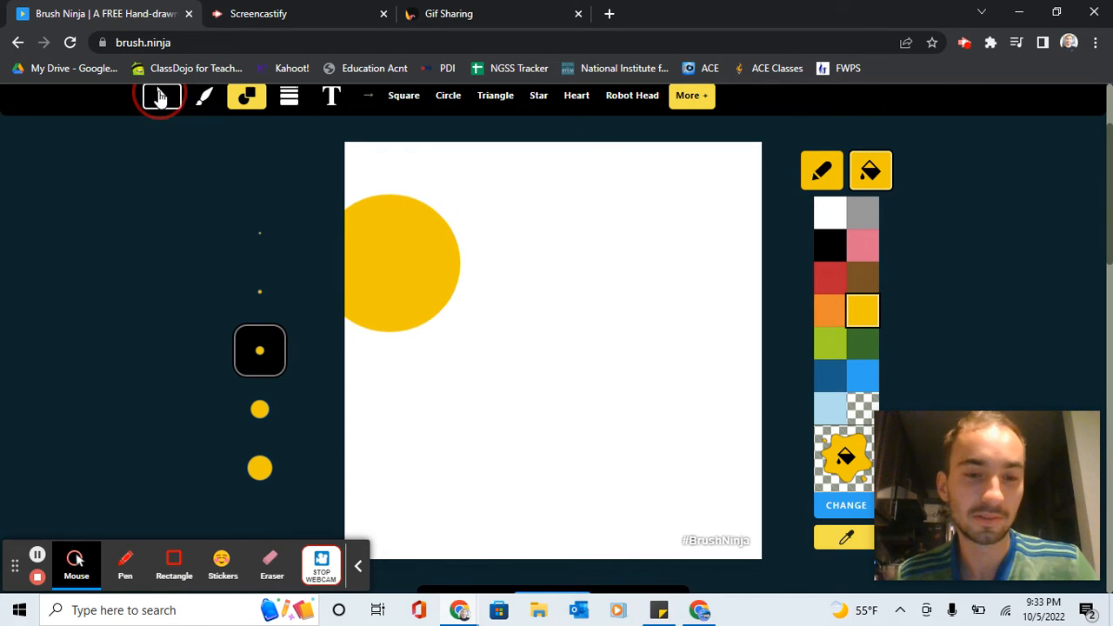
drag(385, 239, 428, 202)
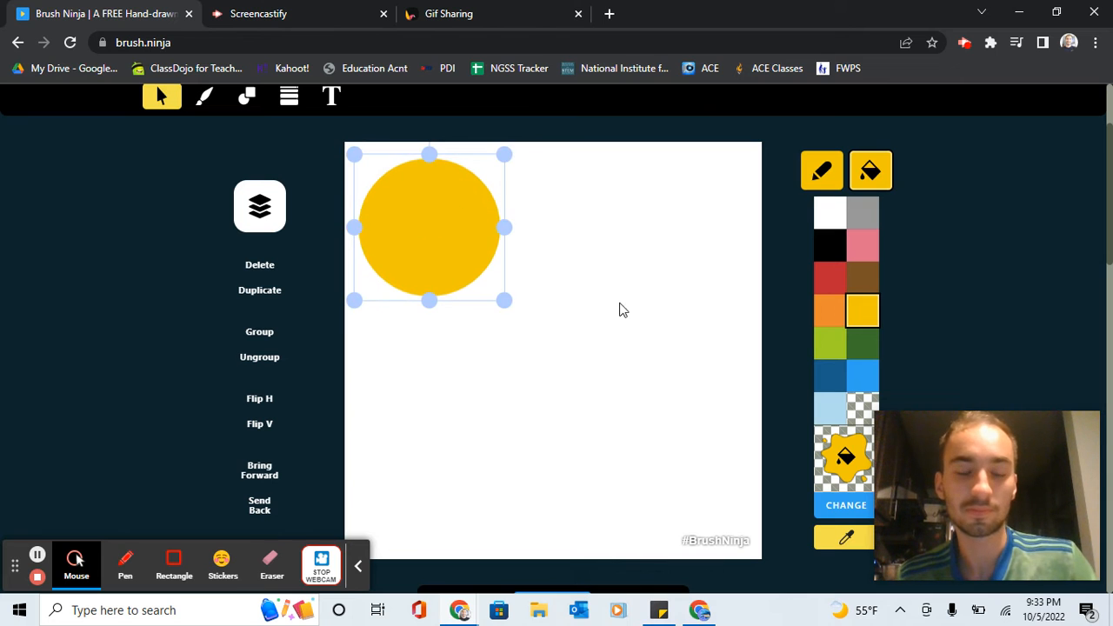
click(667, 325)
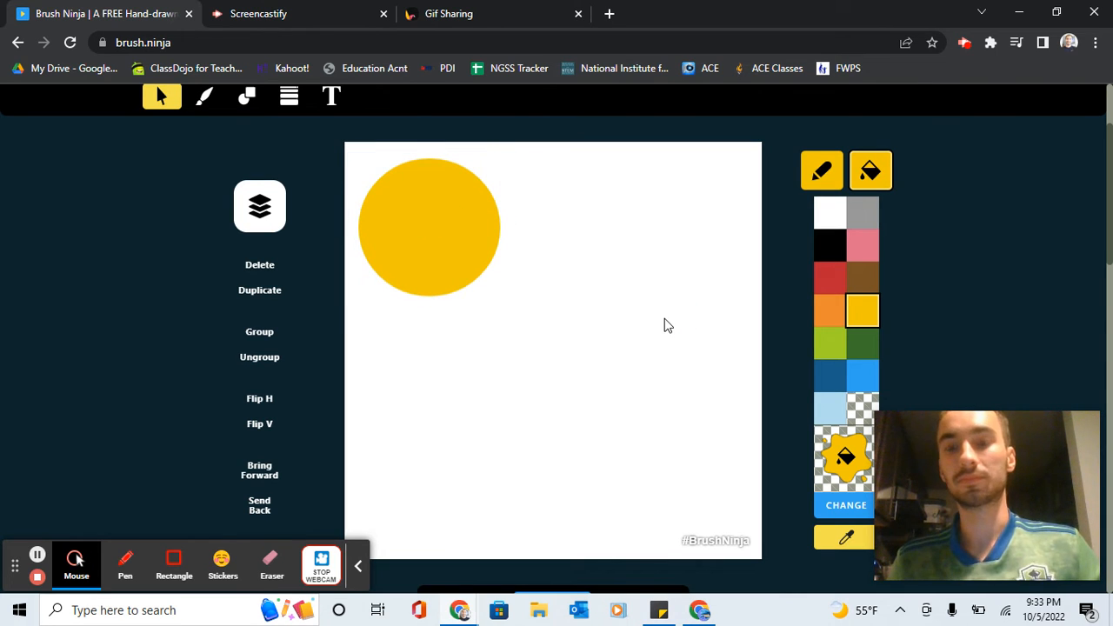
Step: Draw two vertical black eyes and a smiling mouth on the yellow circle with the Smooth brush
scroll(228, 178, up, 1)
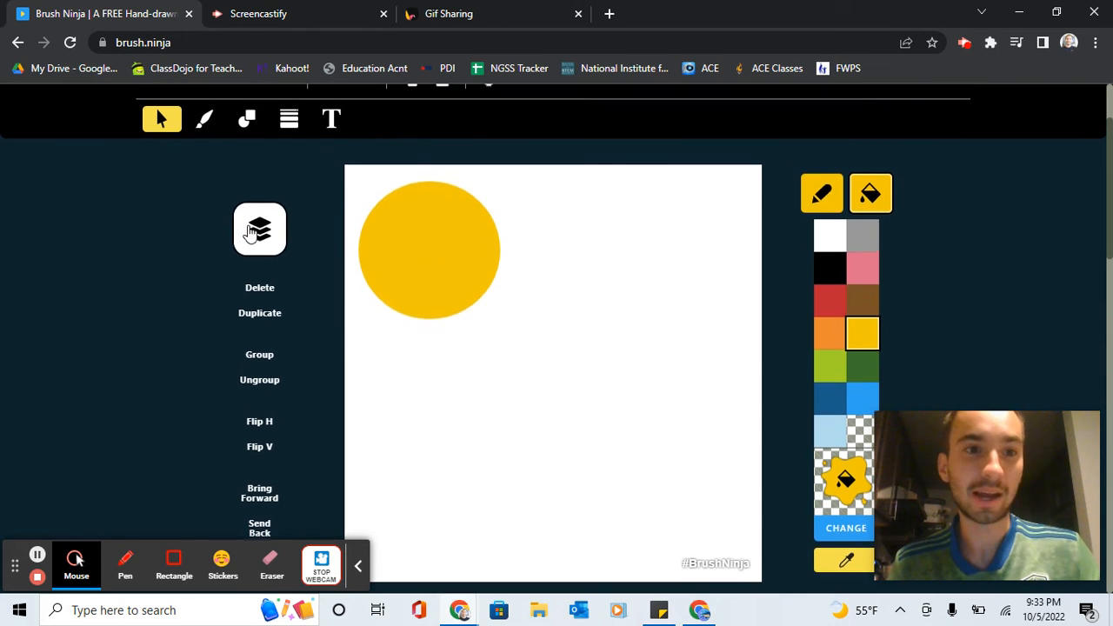
click(207, 136)
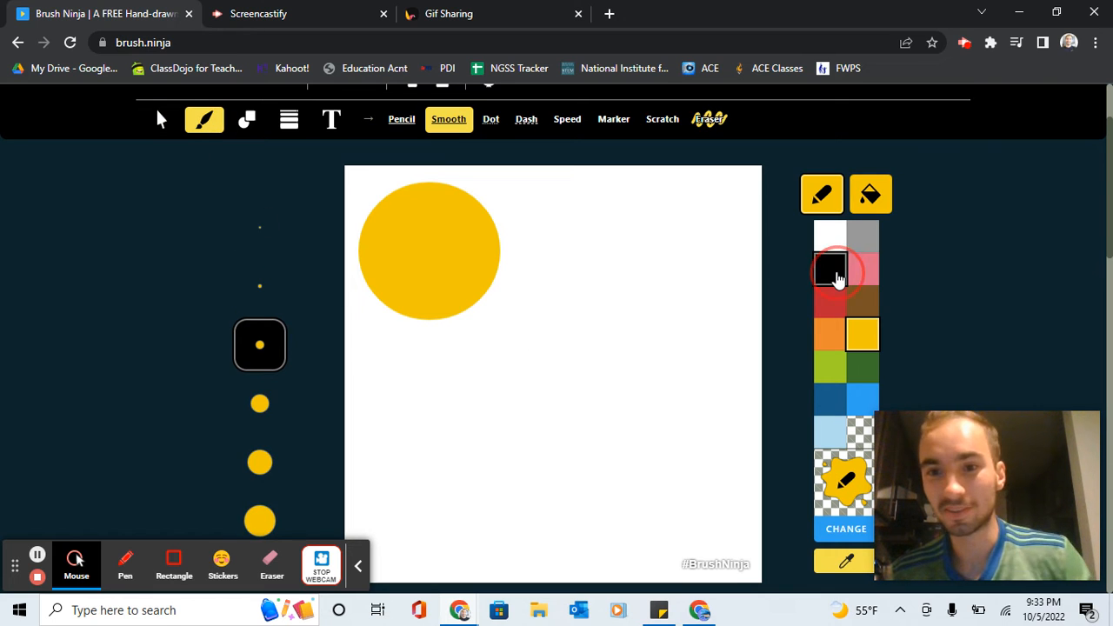
click(836, 278)
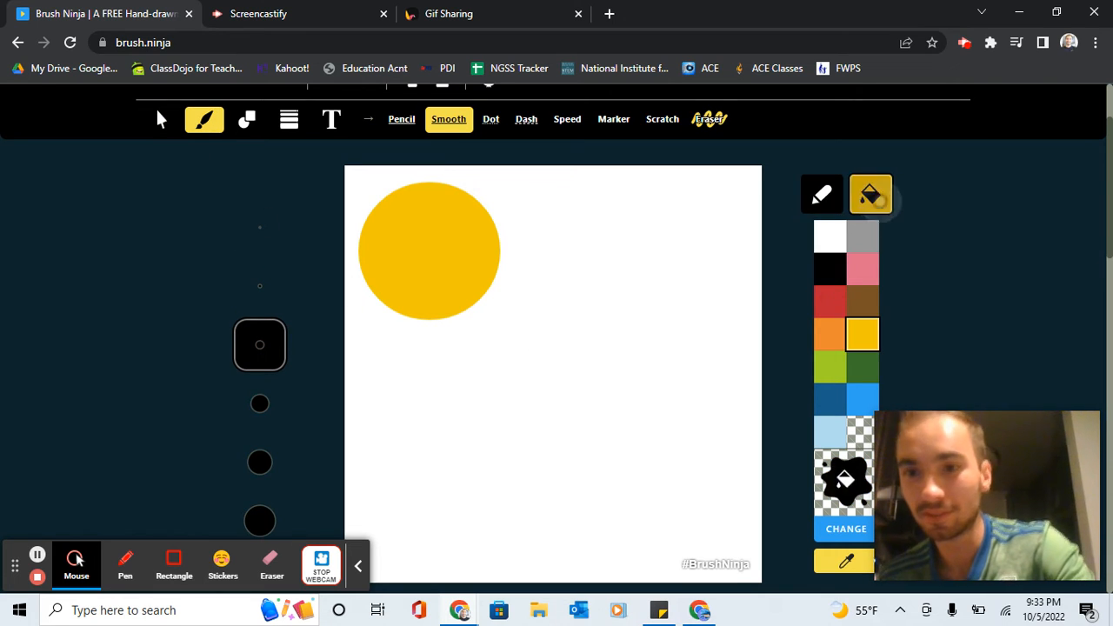
click(871, 195)
drag(404, 239, 405, 259)
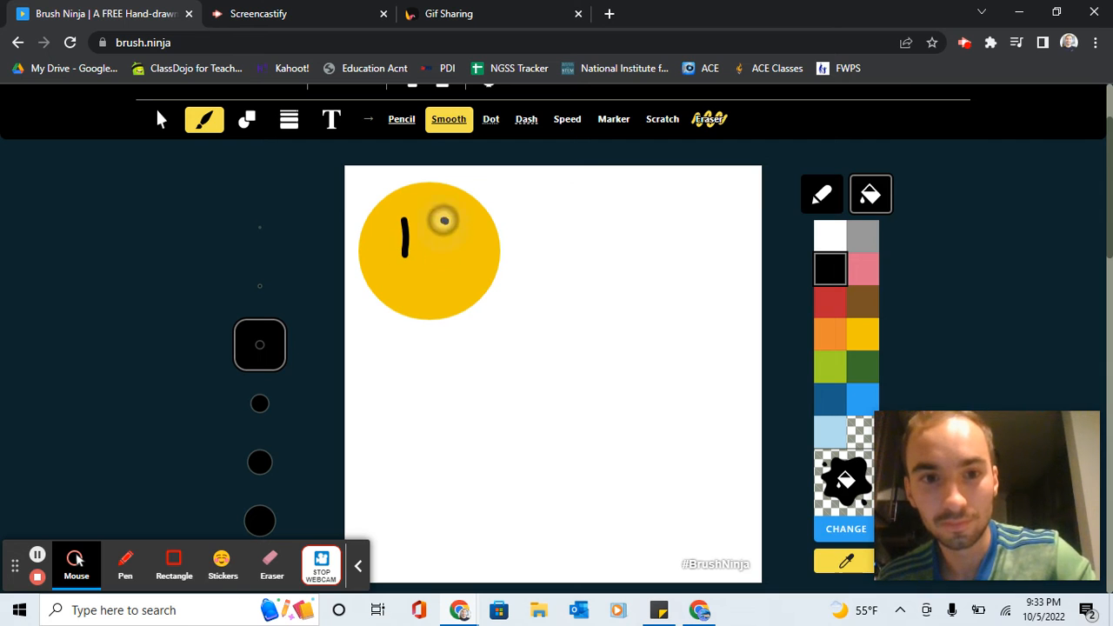
mouse_move(444, 219)
mouse_down()
mouse_move(445, 258)
mouse_move(400, 287)
mouse_move(447, 277)
mouse_up()
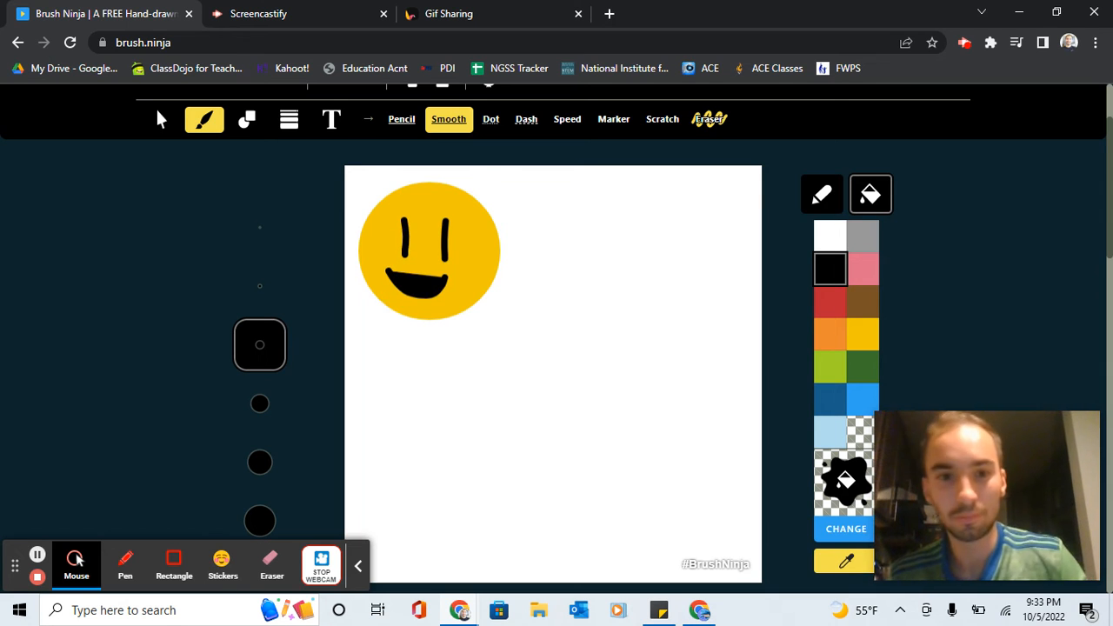
Step: Undo the filled mouth and redraw it as a curved smile with transparent fill on the yellow circle
key(ctrl+z)
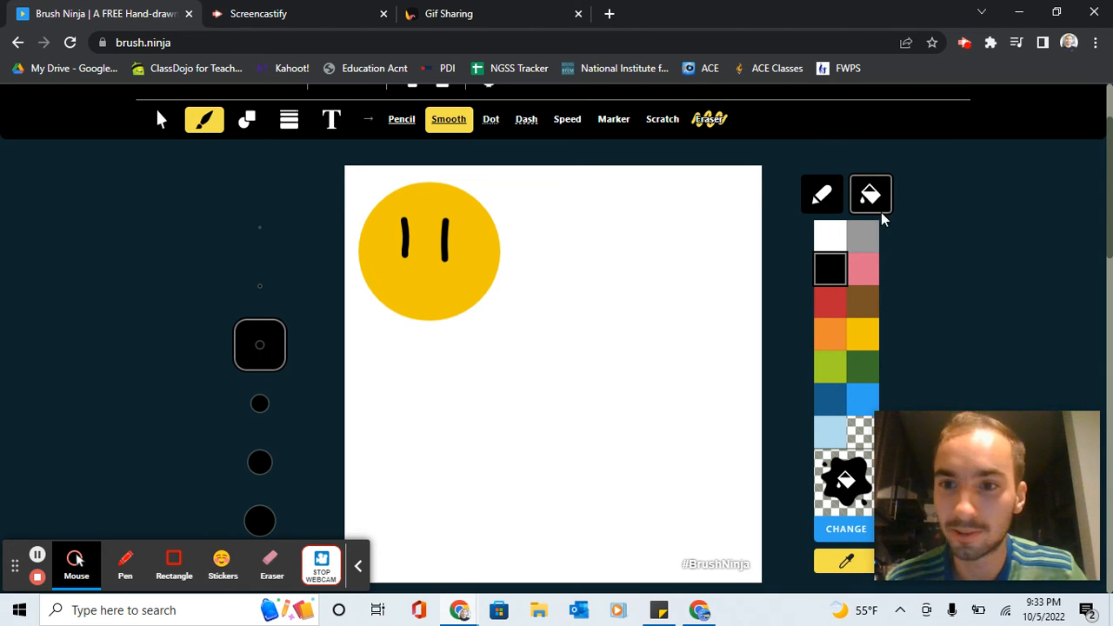
click(860, 432)
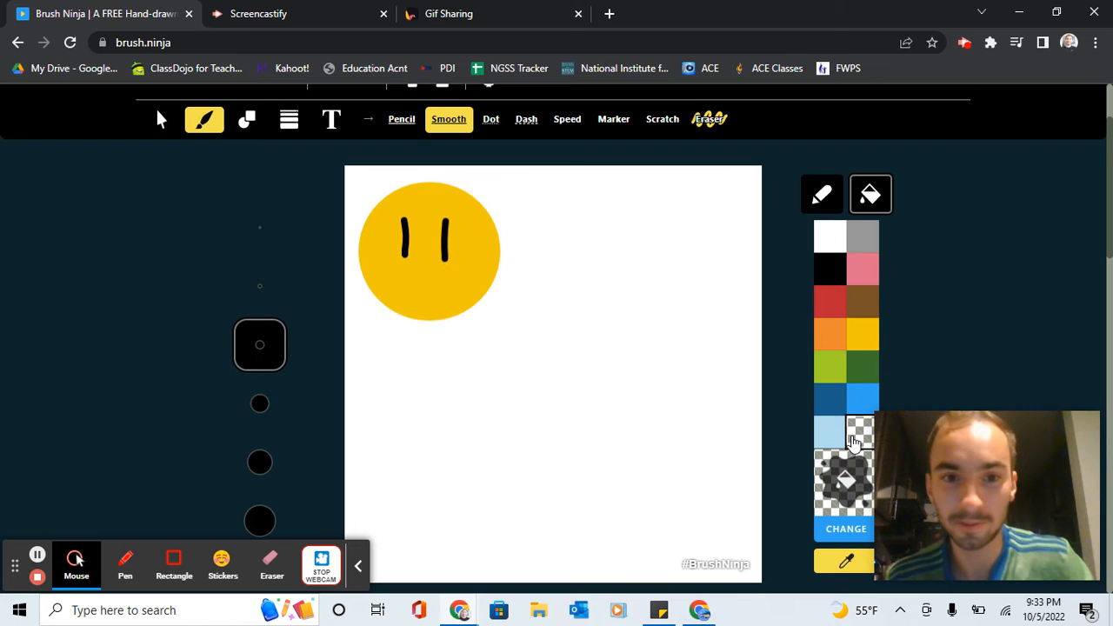
mouse_move(386, 266)
mouse_down()
mouse_move(448, 291)
mouse_move(461, 277)
mouse_up()
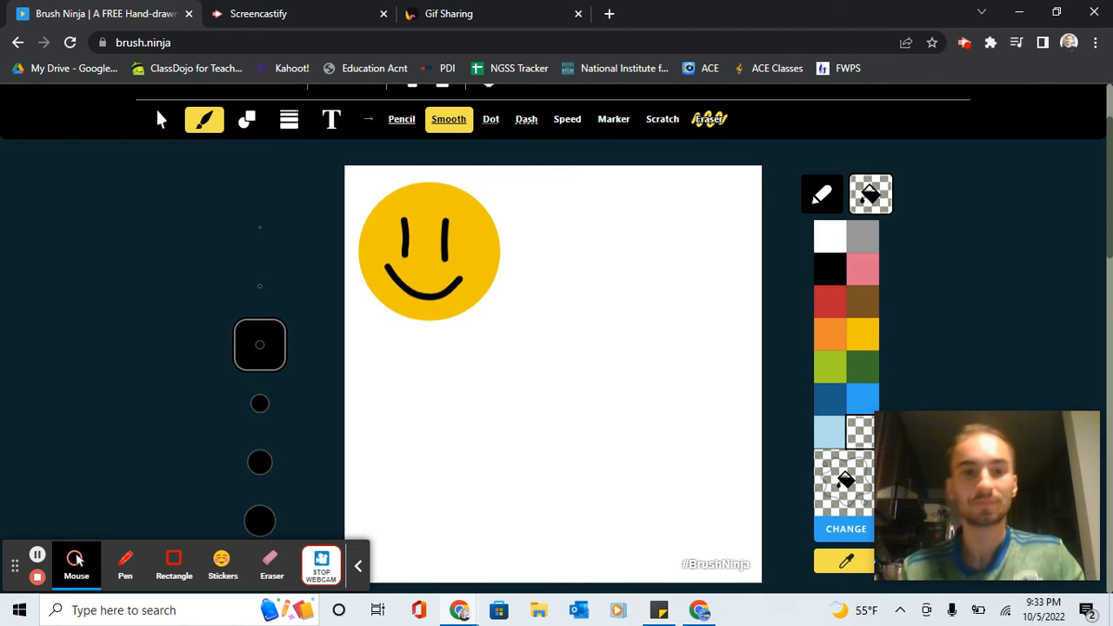
Step: Duplicate the ninth frame, then return to the original ninth frame and activate the selection tool
scroll(774, 392, down, 3)
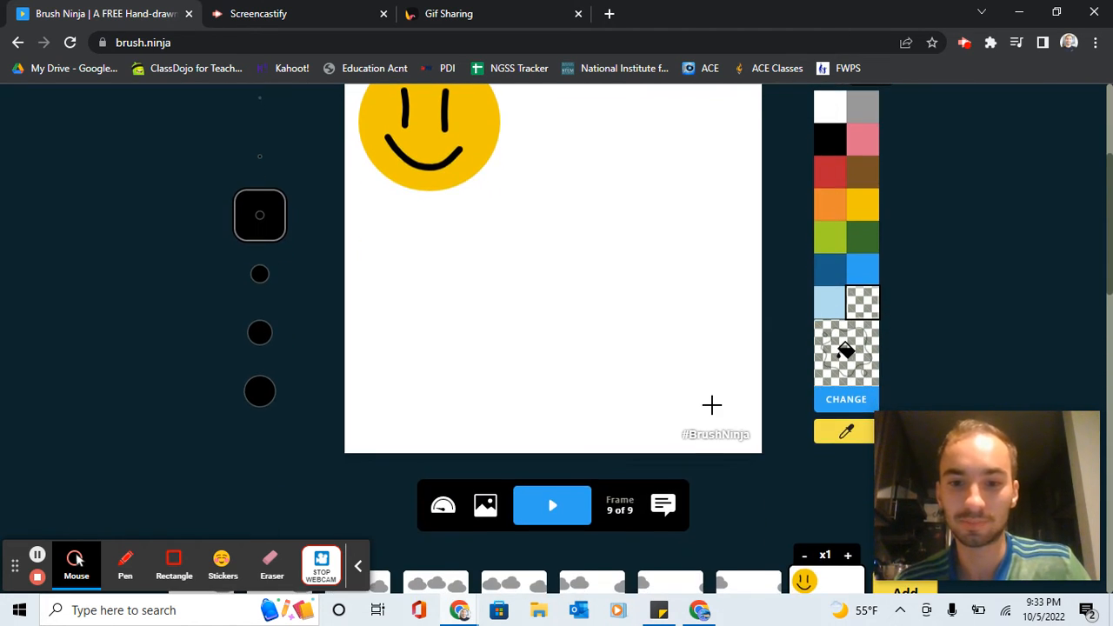
scroll(711, 404, down, 3)
click(808, 504)
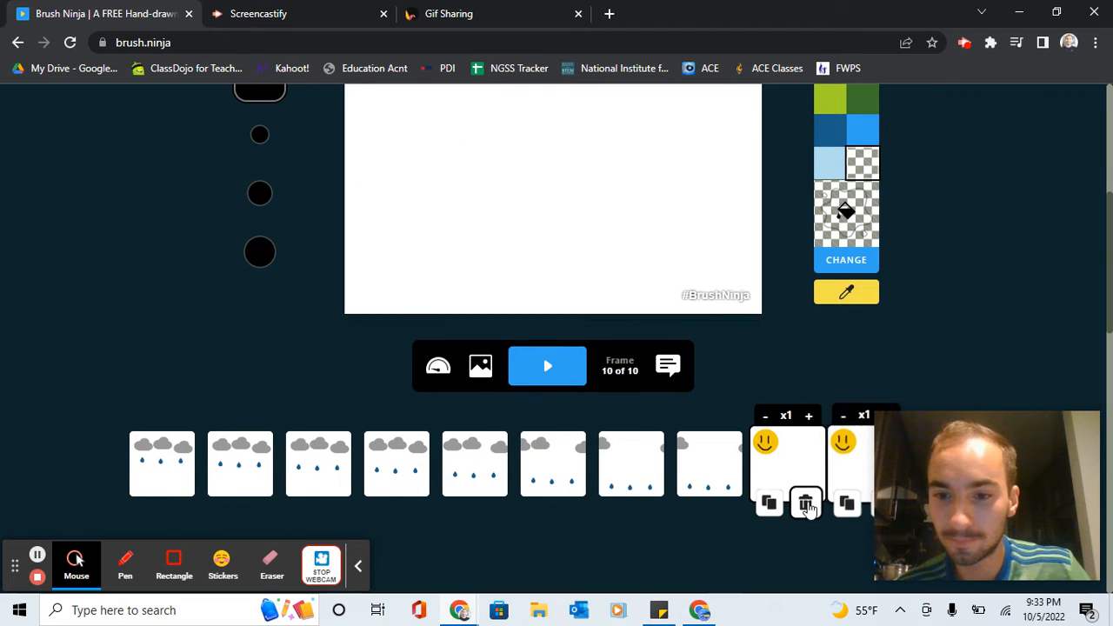
scroll(750, 537, up, 4)
scroll(752, 548, down, 1)
scroll(766, 522, down, 3)
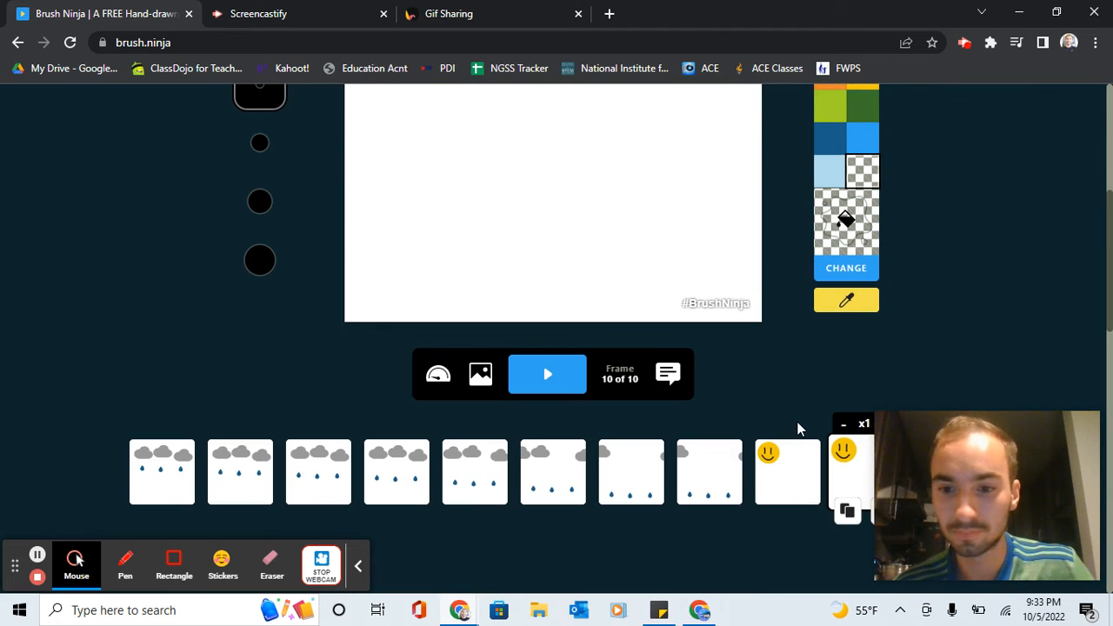
click(797, 494)
scroll(557, 252, up, 6)
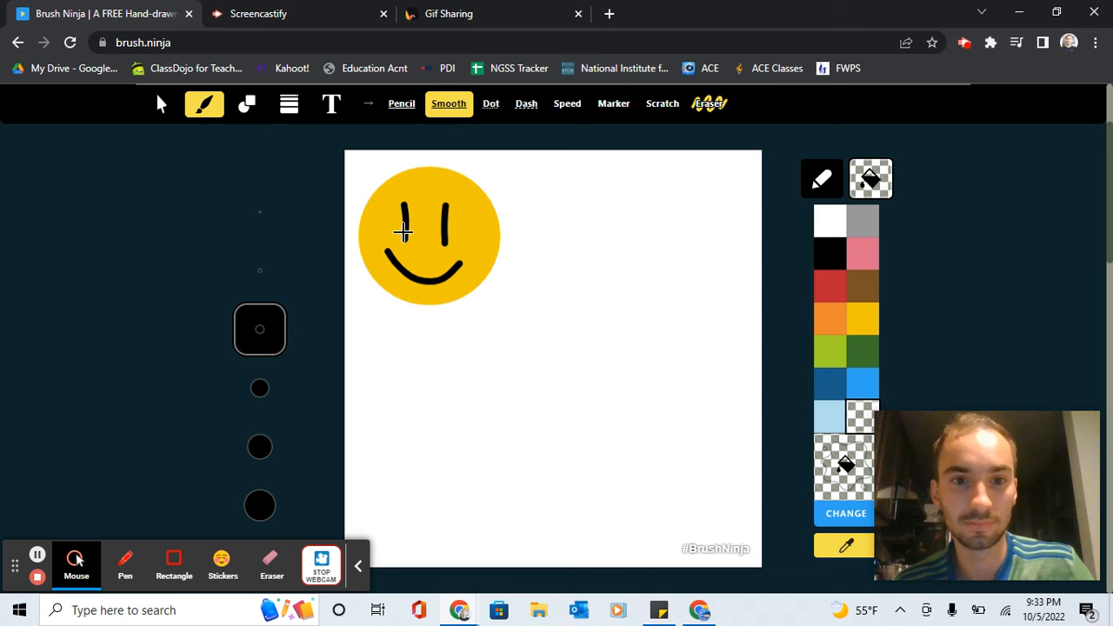
click(159, 105)
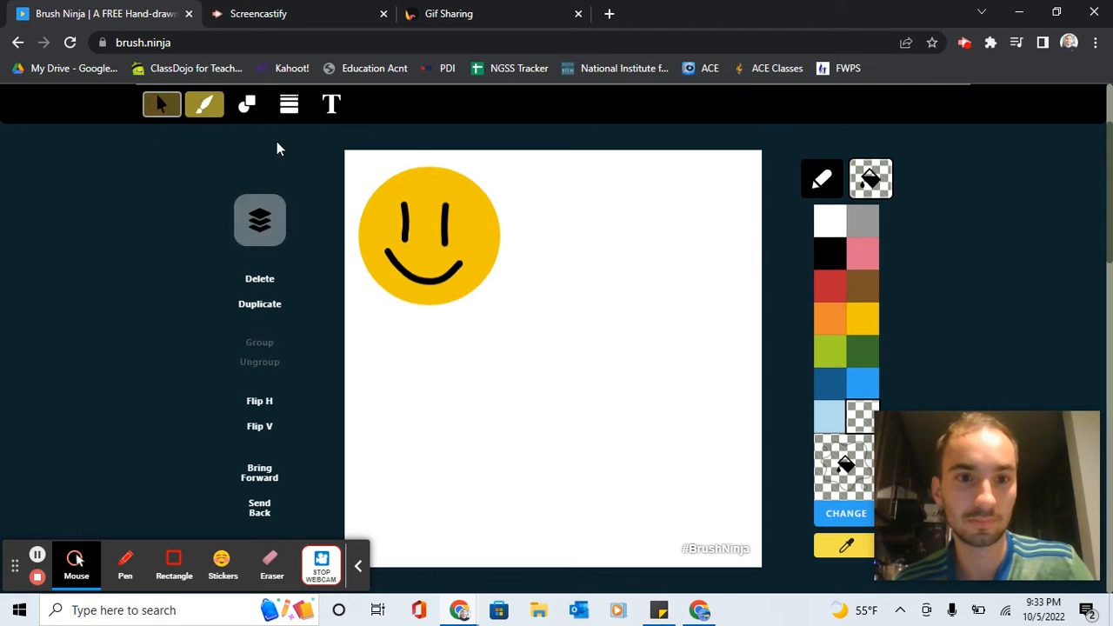
click(397, 211)
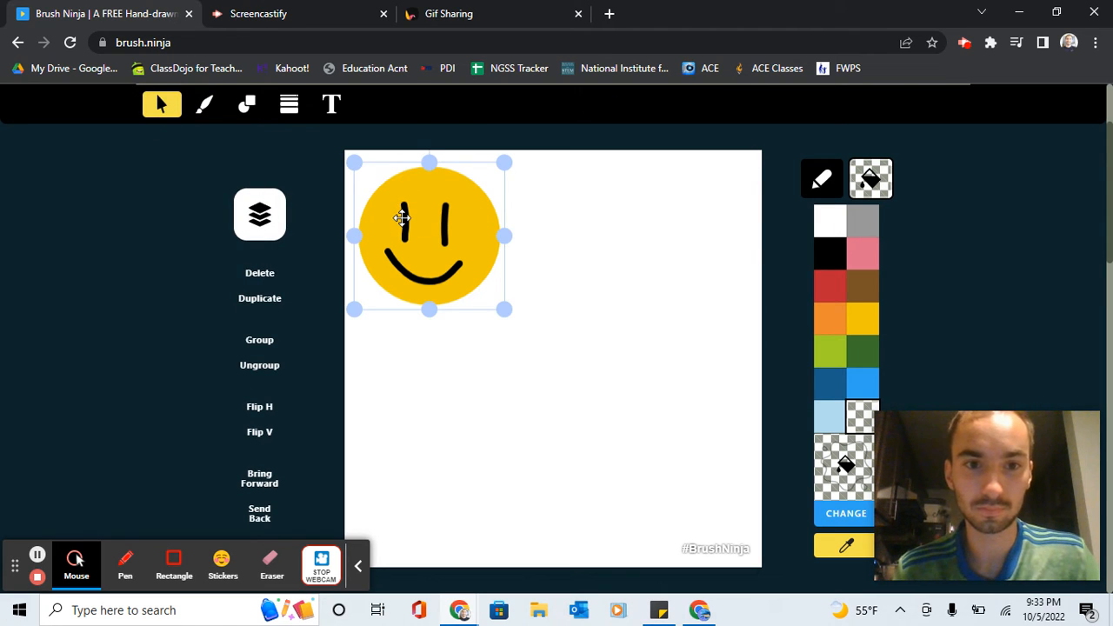
key(Delete)
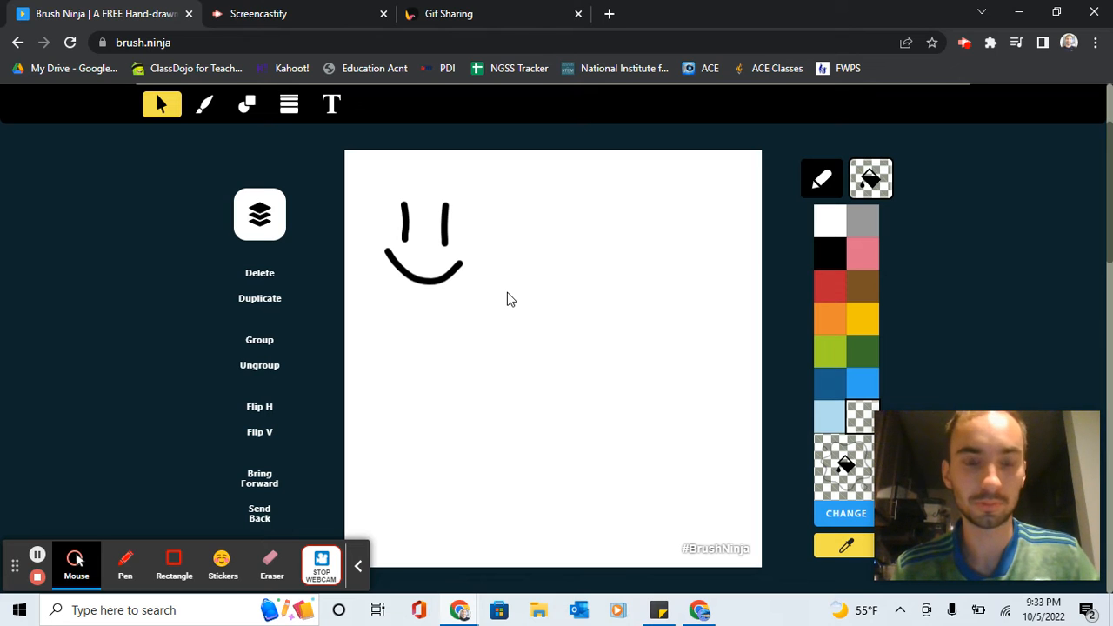
key(ctrl+z)
Step: Remove the mouth and both eyes from the ninth frame, keeping only the plain yellow sun
drag(449, 268, 644, 477)
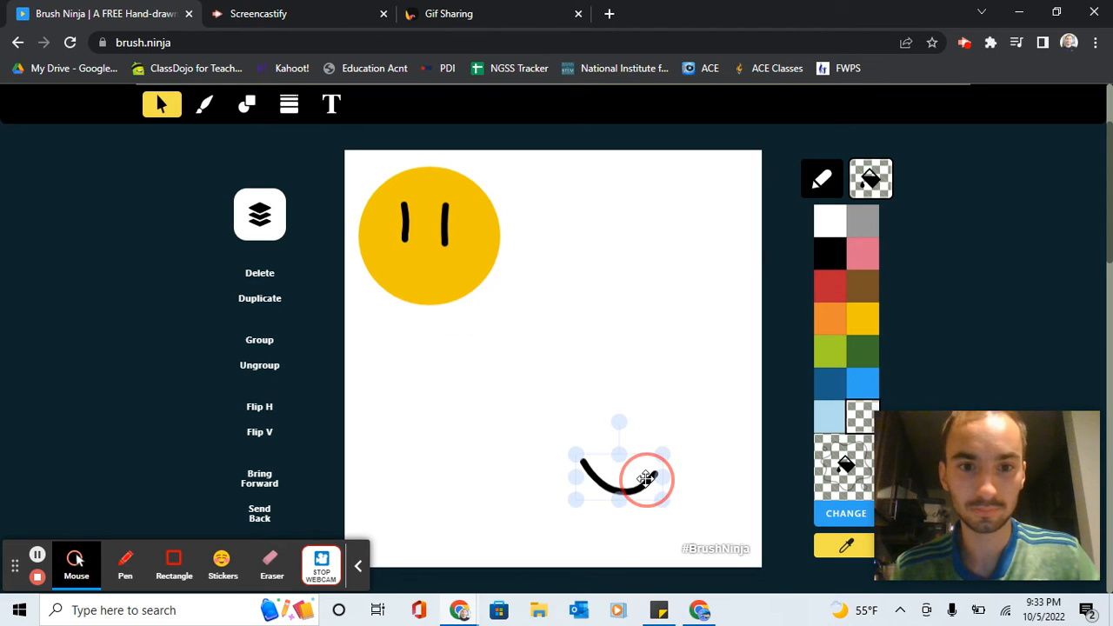
drag(443, 235, 692, 379)
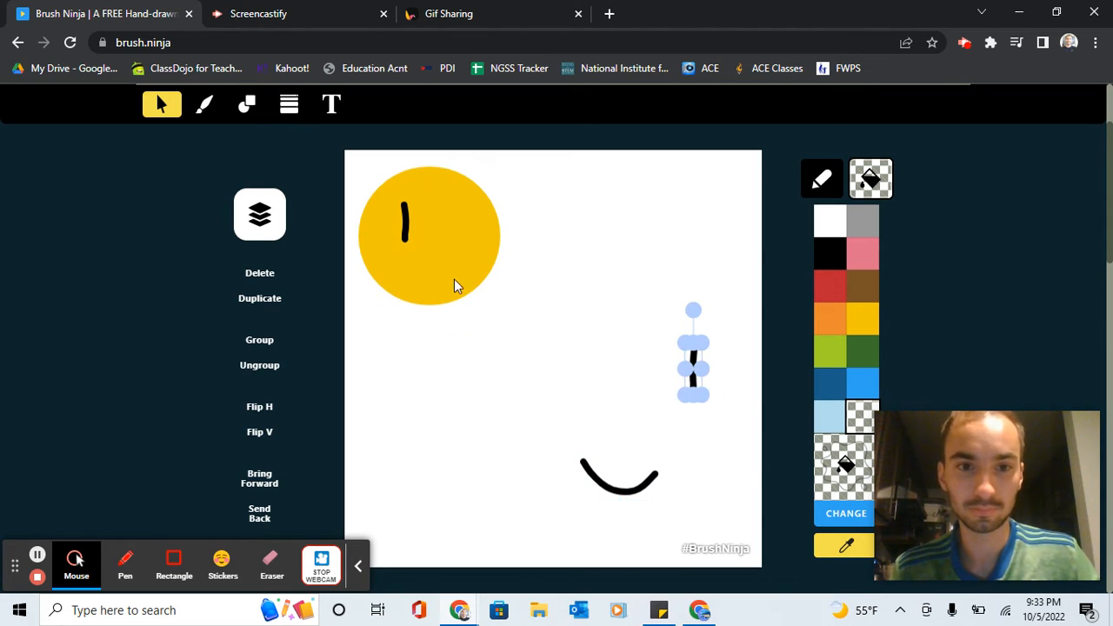
drag(406, 237, 600, 340)
key(Delete)
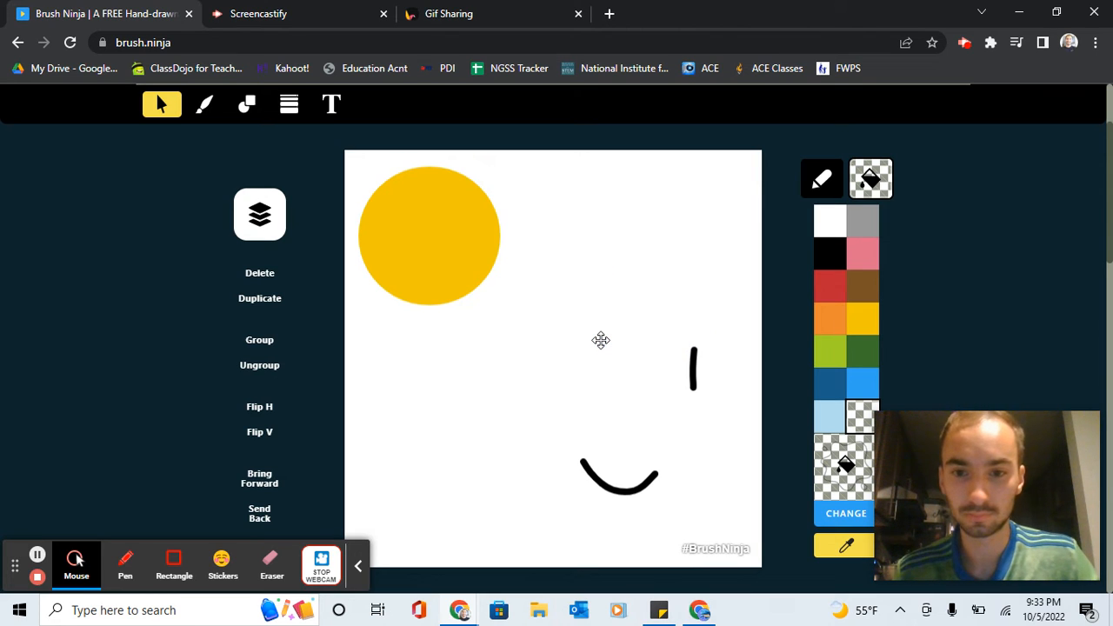
click(690, 361)
key(Delete)
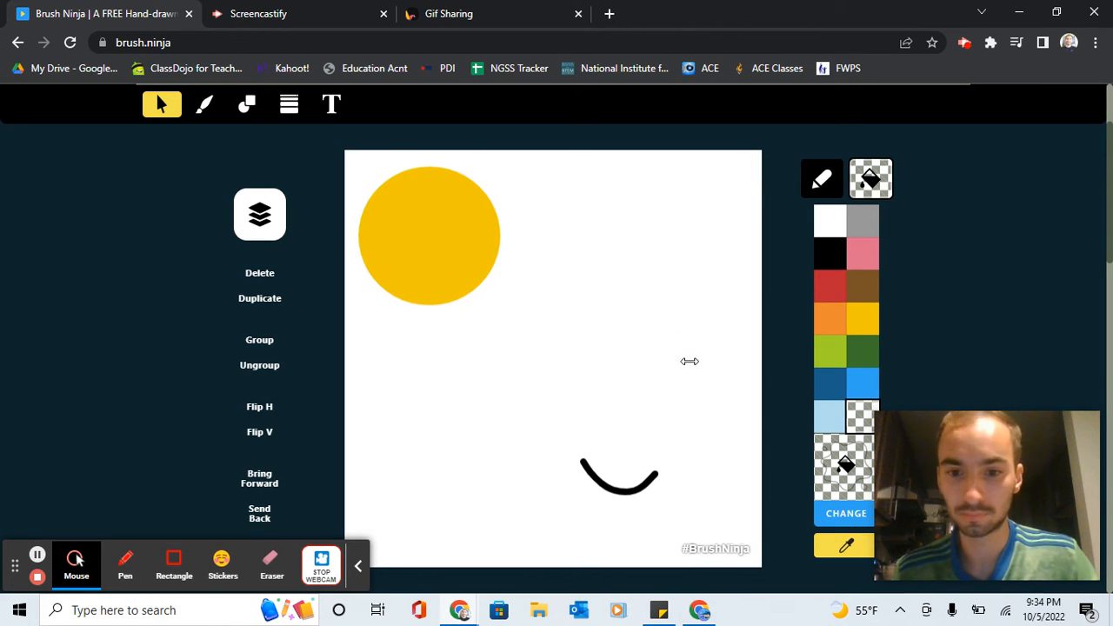
click(608, 485)
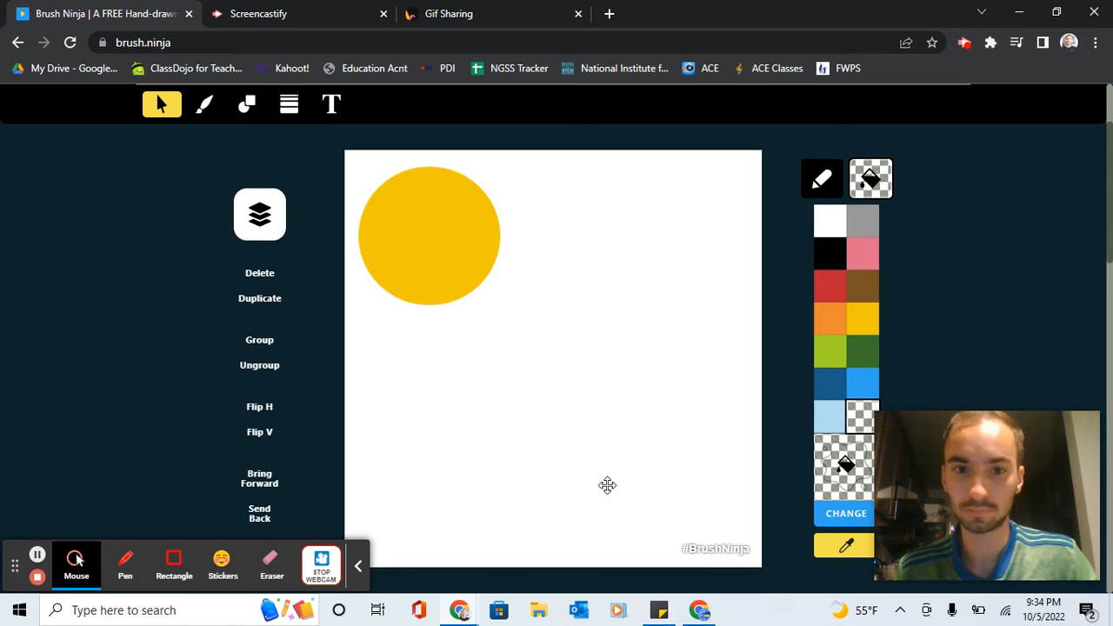
Step: Play the animation to check how the plain sun leads into the smiling sun, and stop the playback
scroll(607, 485, down, 4)
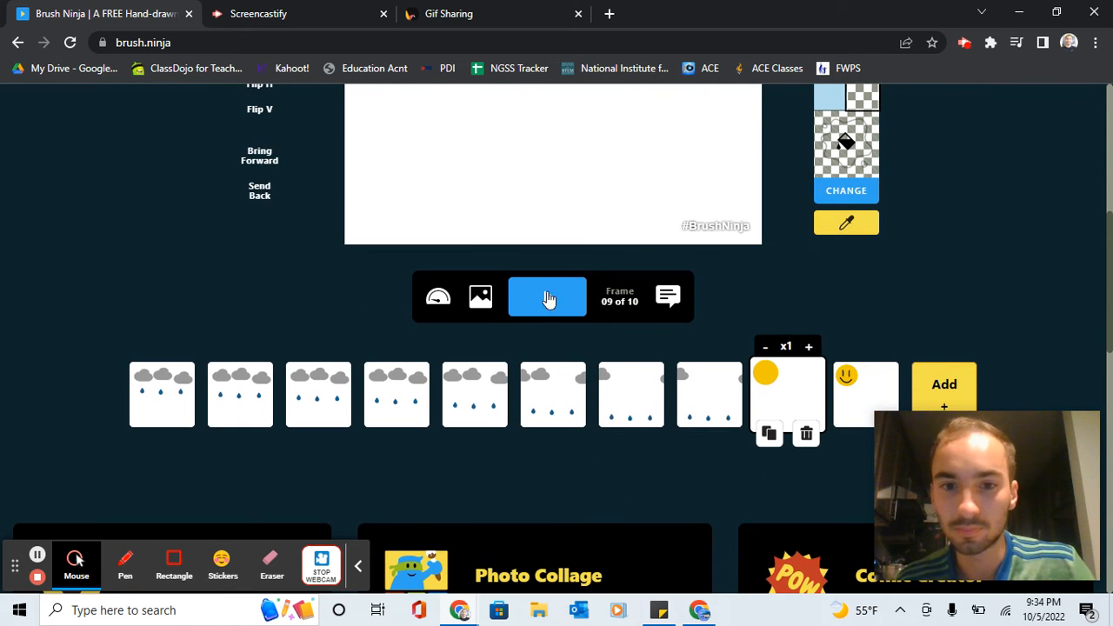
click(548, 298)
scroll(542, 297, up, 4)
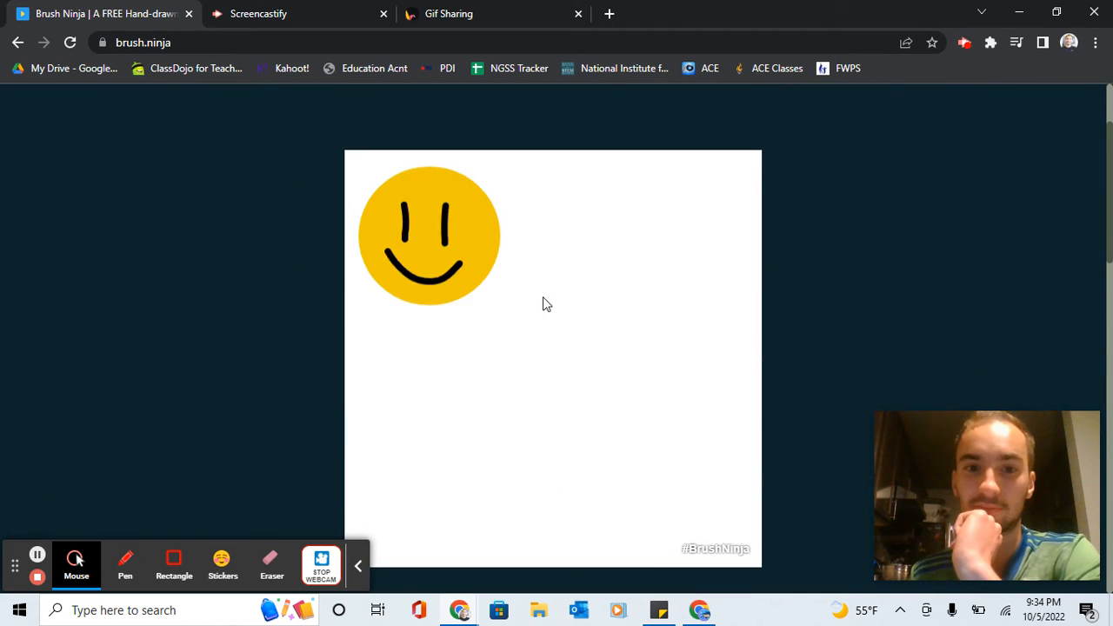
scroll(543, 297, down, 1)
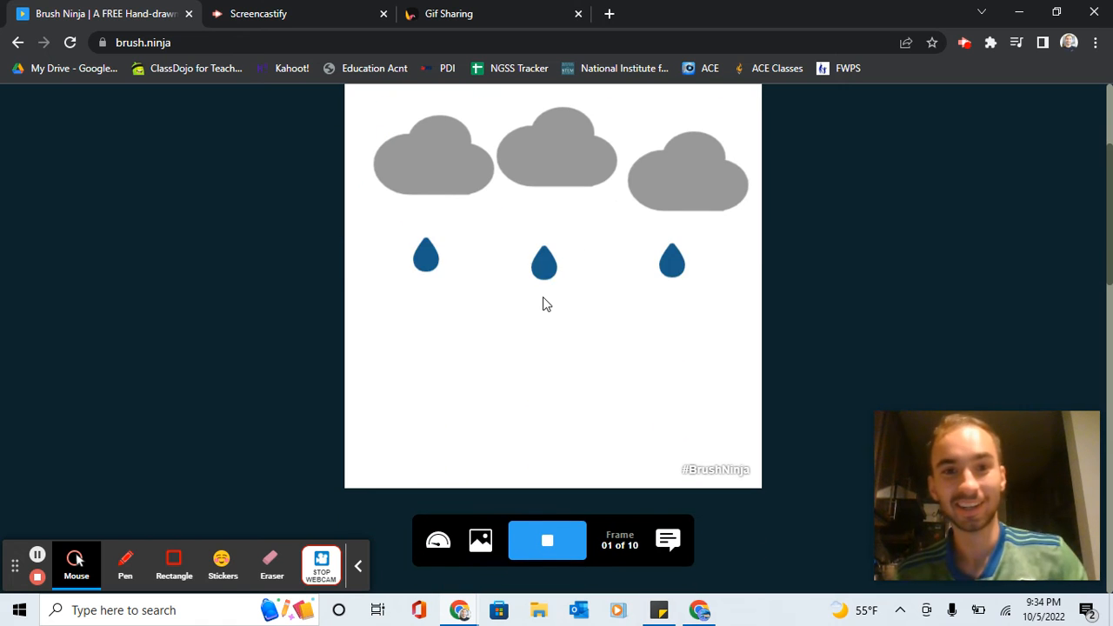
click(576, 534)
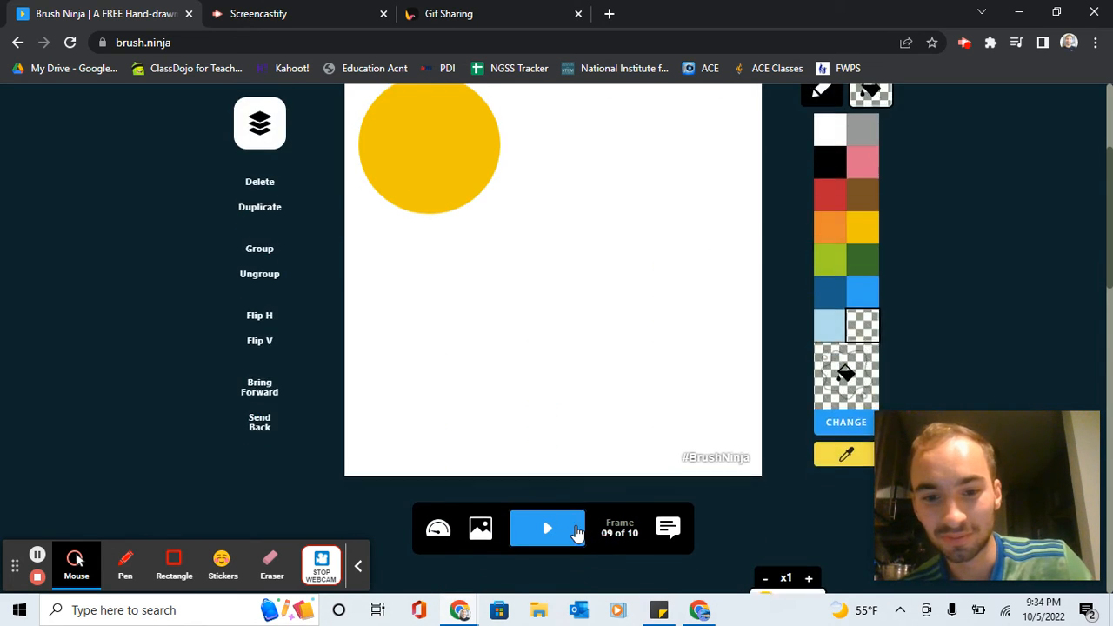
Step: Duplicate the smiling sun in the tenth frame twice to extend the end of the animation
scroll(696, 392, down, 3)
click(861, 372)
scroll(869, 379, down, 1)
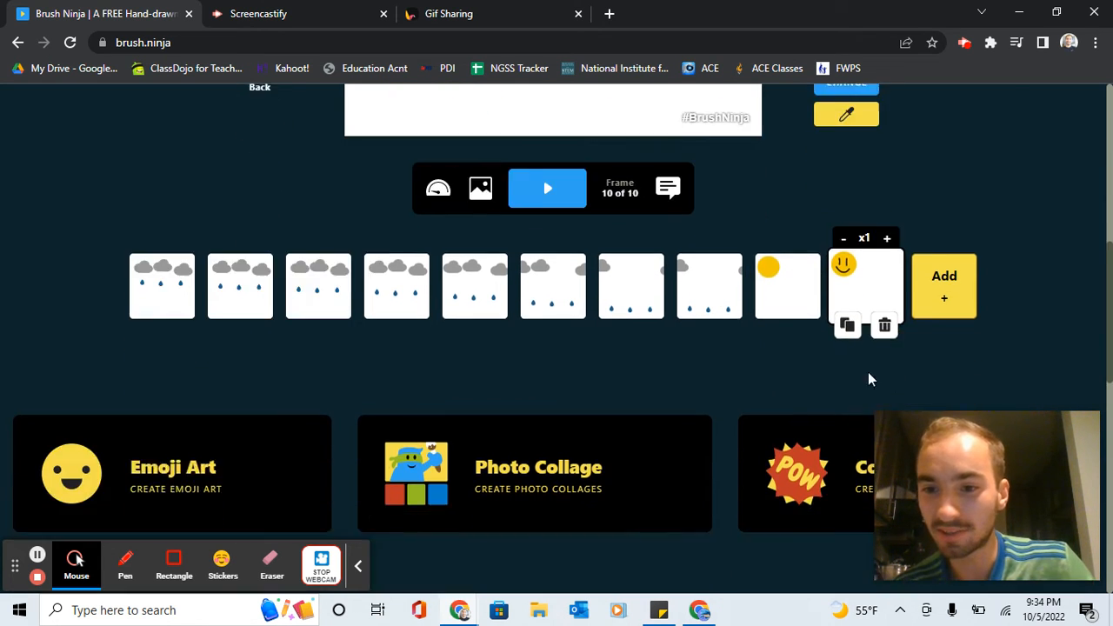
click(849, 315)
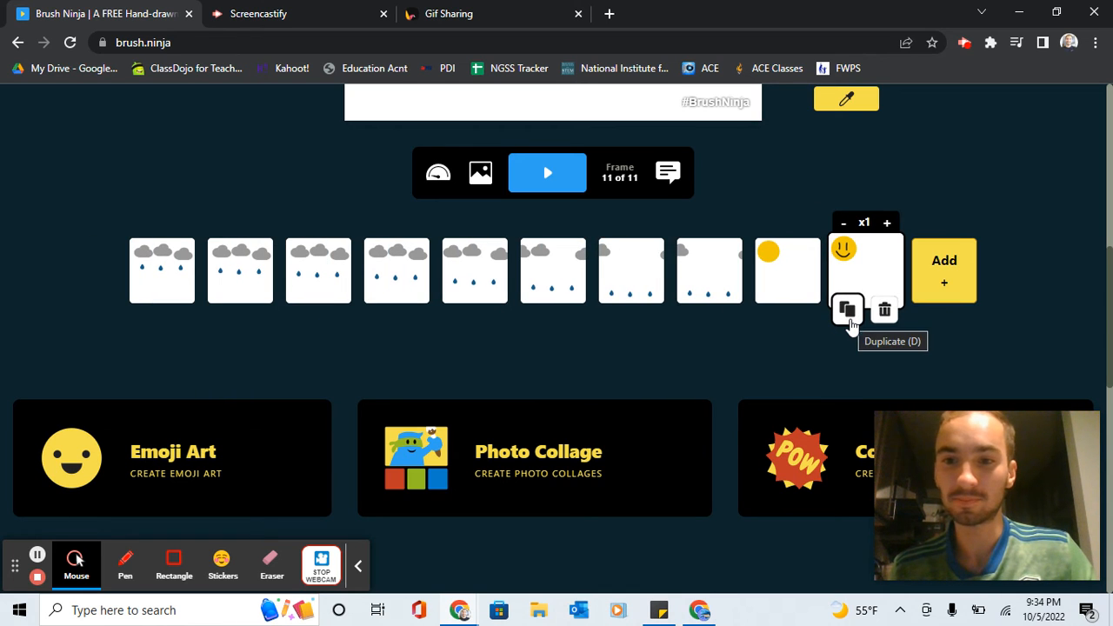
click(849, 314)
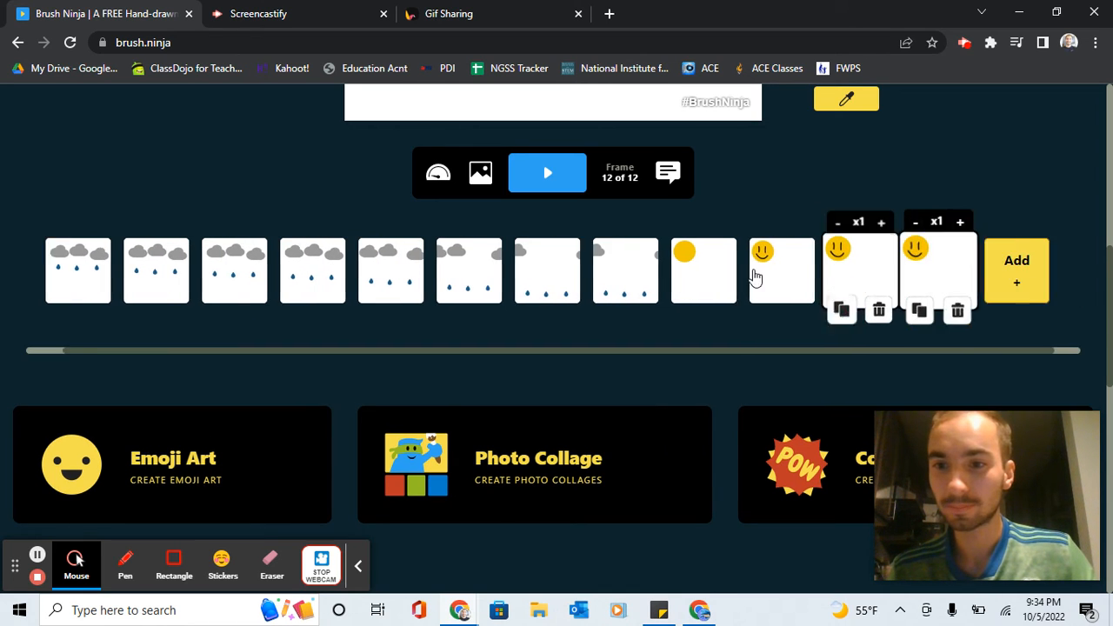
Step: Preview the animation with the two extra smiling sun frames, and stop the playback
scroll(754, 279, up, 2)
click(553, 348)
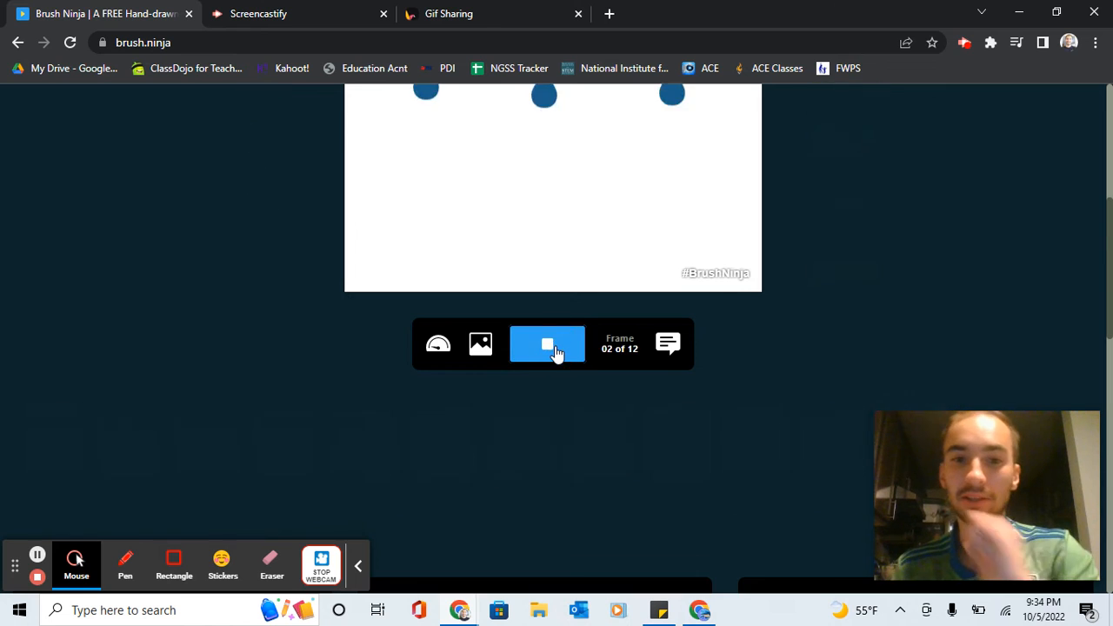
scroll(557, 350, up, 3)
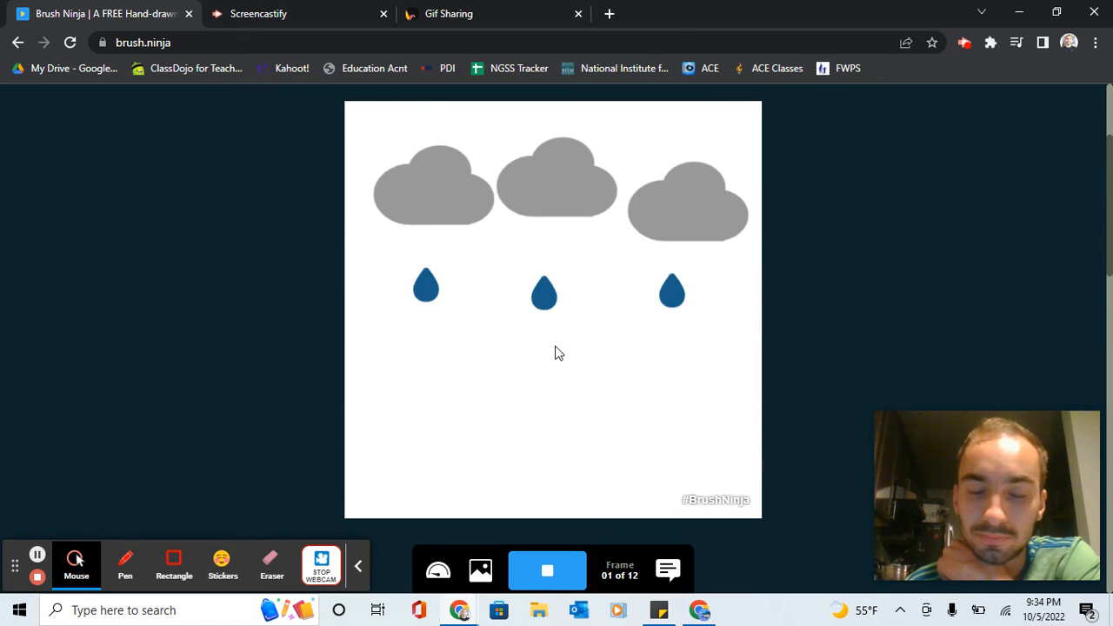
click(547, 567)
Step: Delete the two extra smiling sun frames at the end of the animation
scroll(543, 557, down, 1)
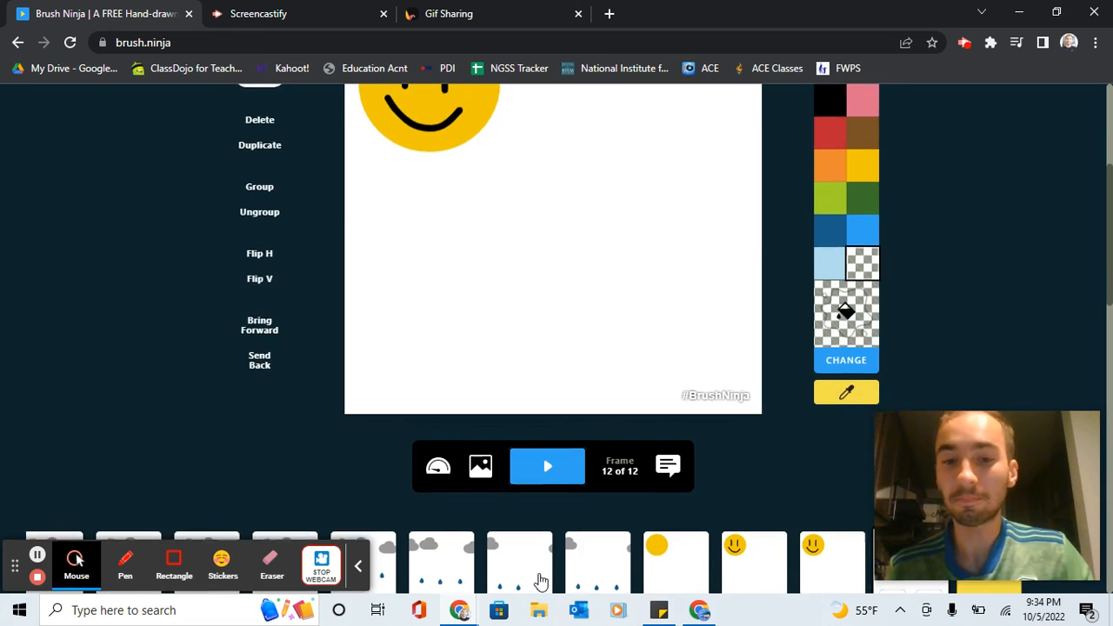
scroll(542, 579, down, 3)
mouse_move(762, 310)
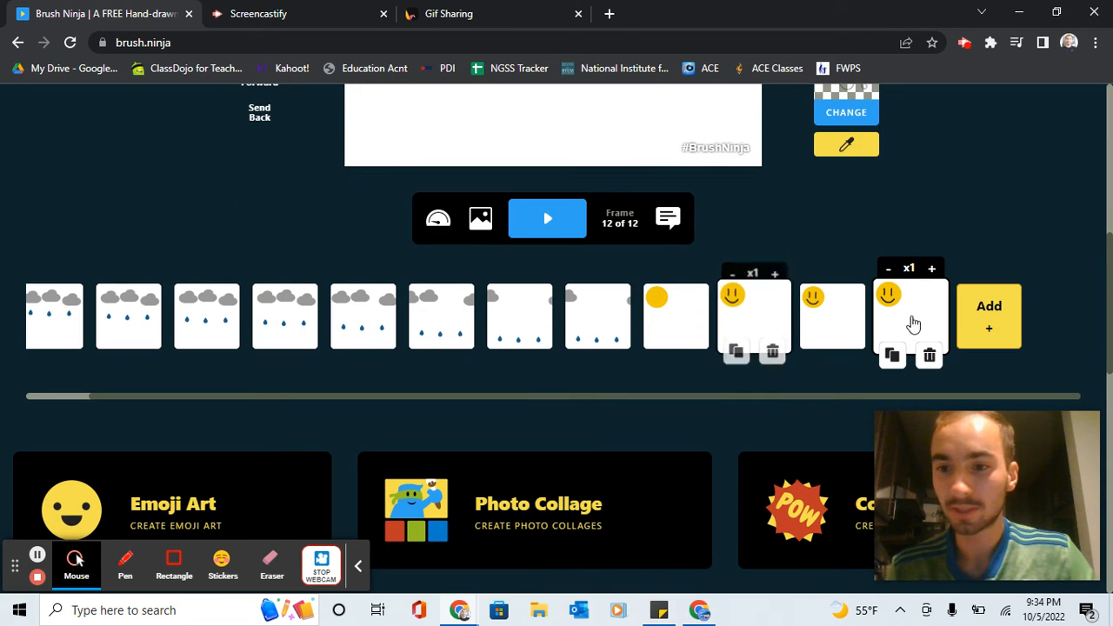
click(929, 354)
click(924, 352)
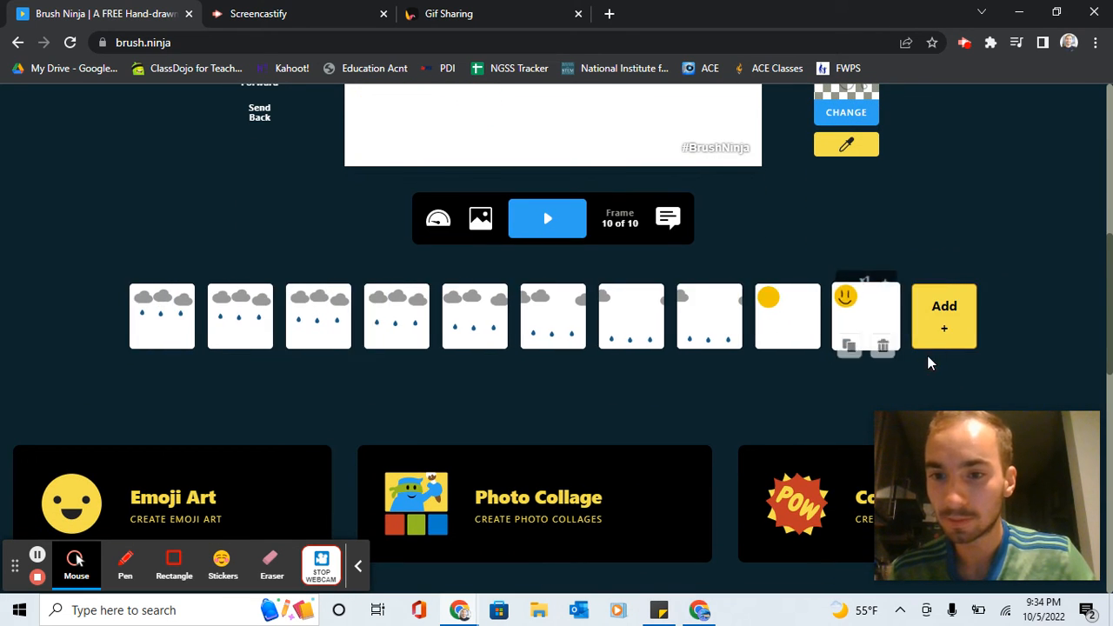
Step: Add the black Arial text "The Sun Will Come Out Tomorrow! 😀" below the smiling sun in the tenth frame
scroll(496, 231, up, 5)
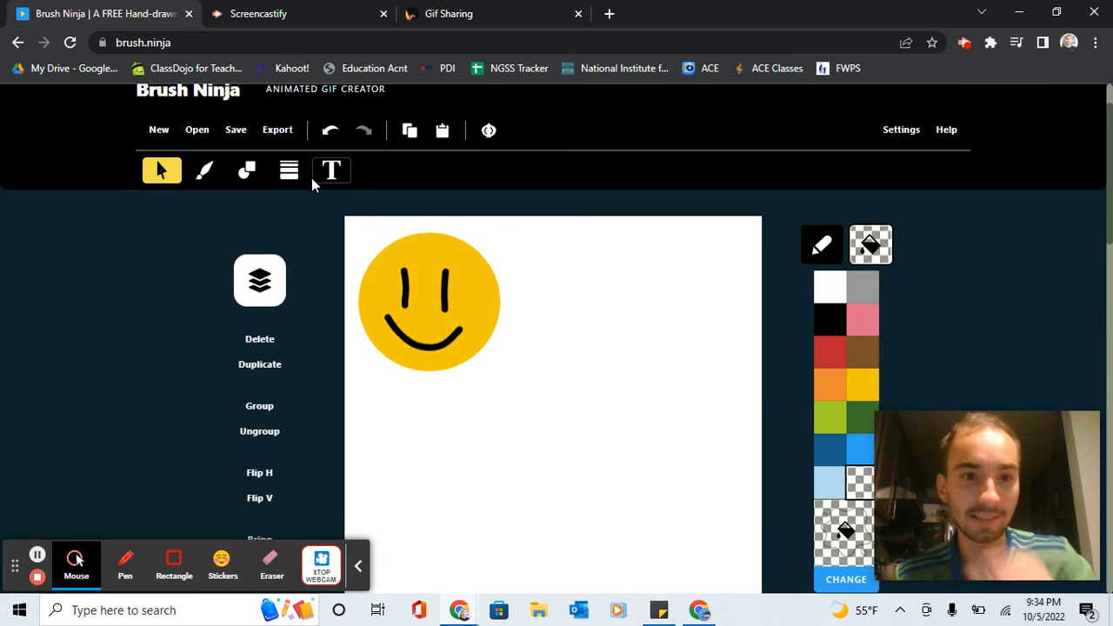
click(329, 172)
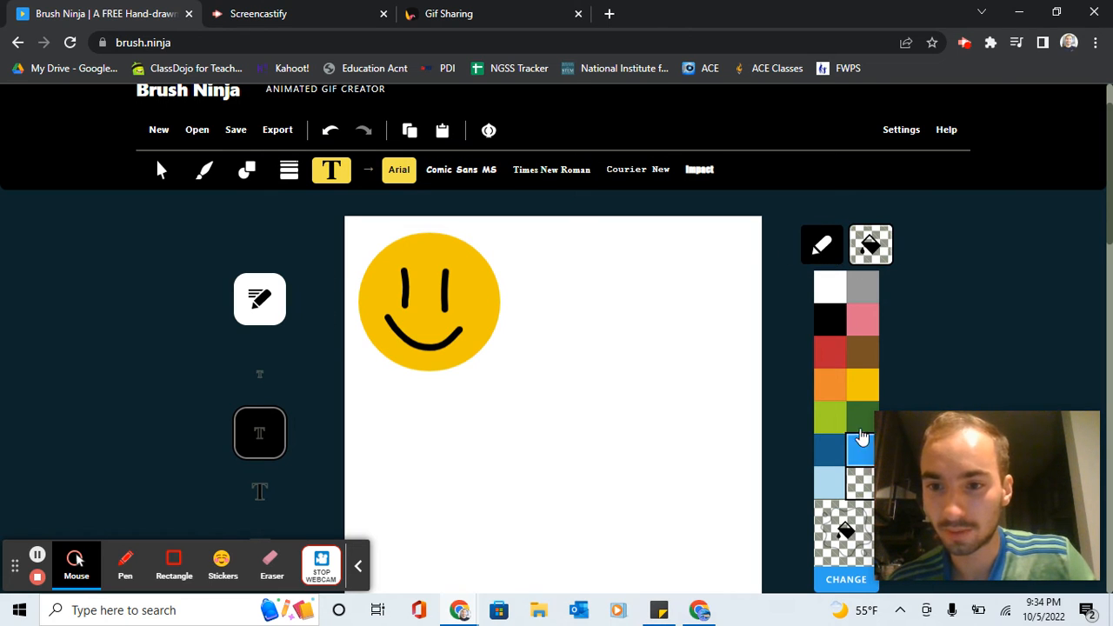
click(827, 315)
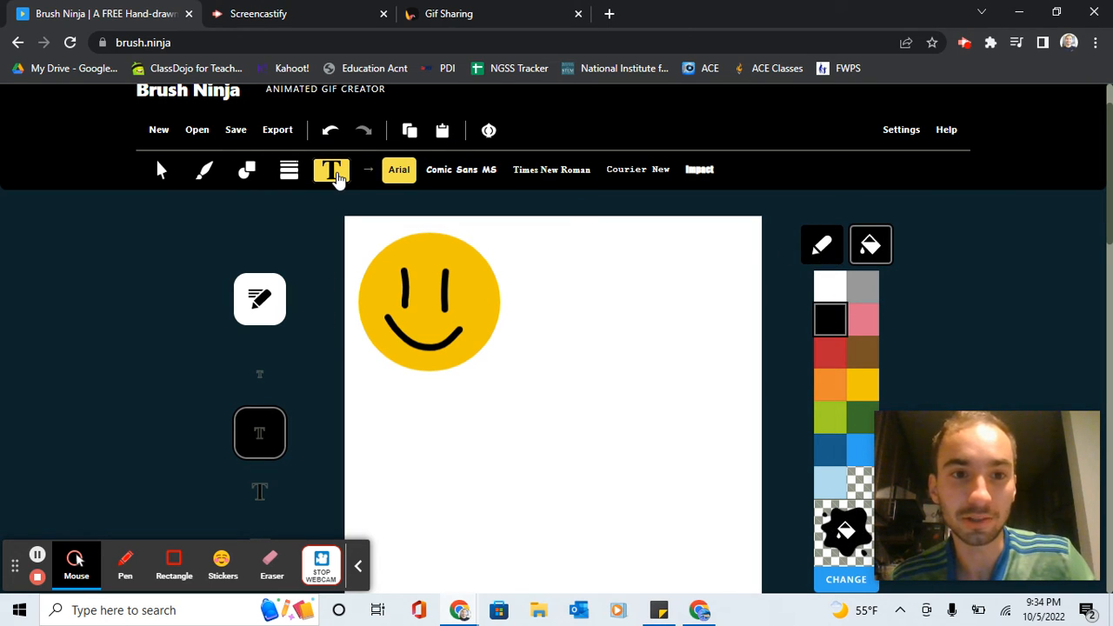
click(492, 435)
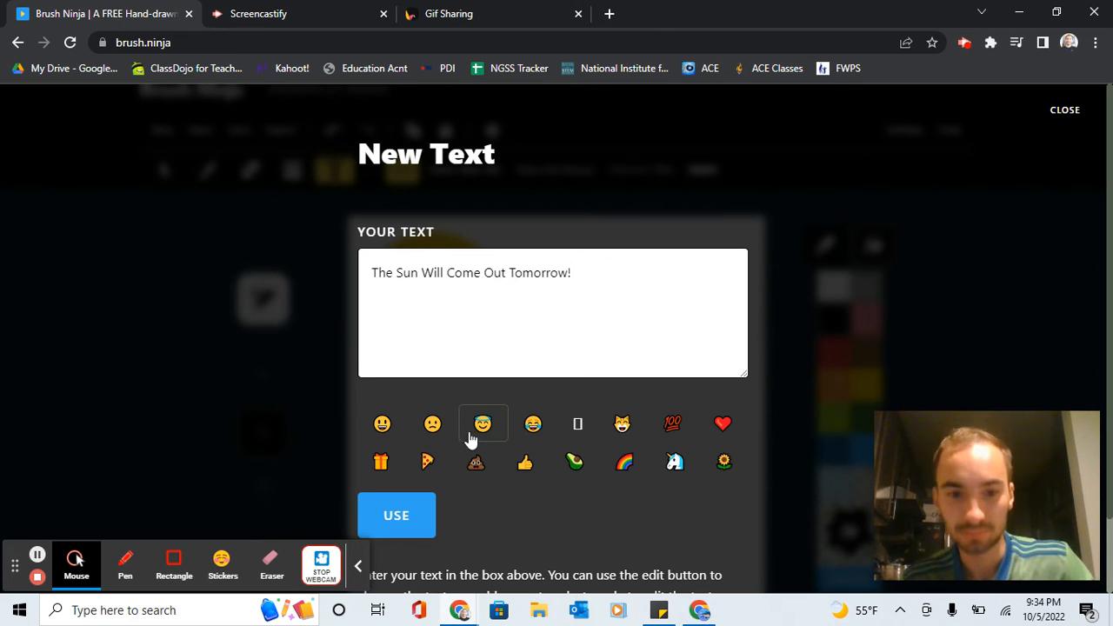
click(380, 426)
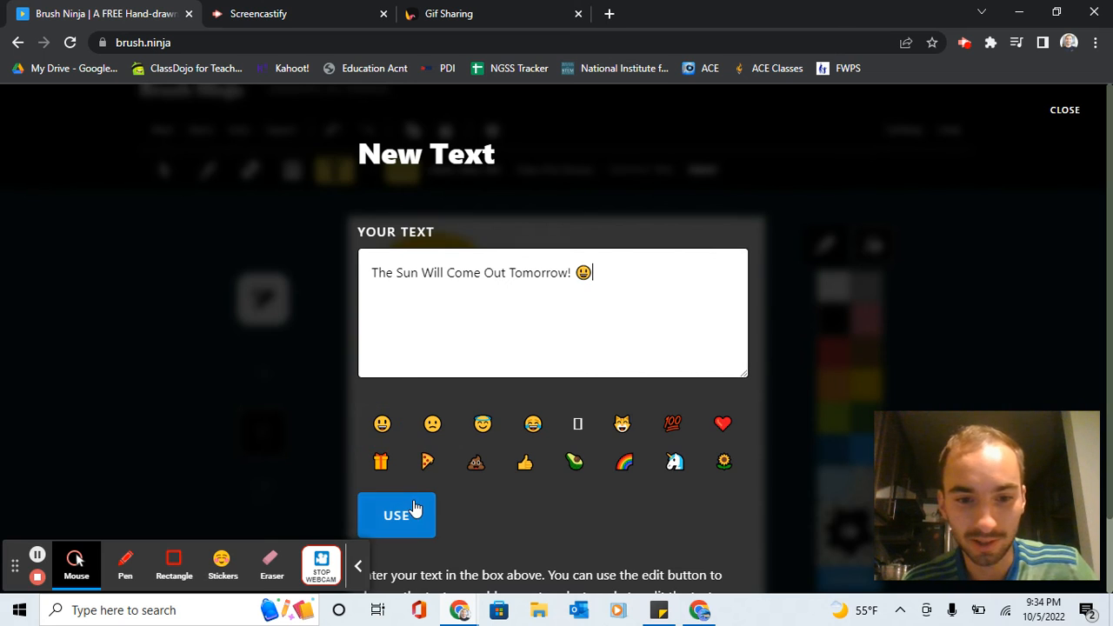
click(415, 512)
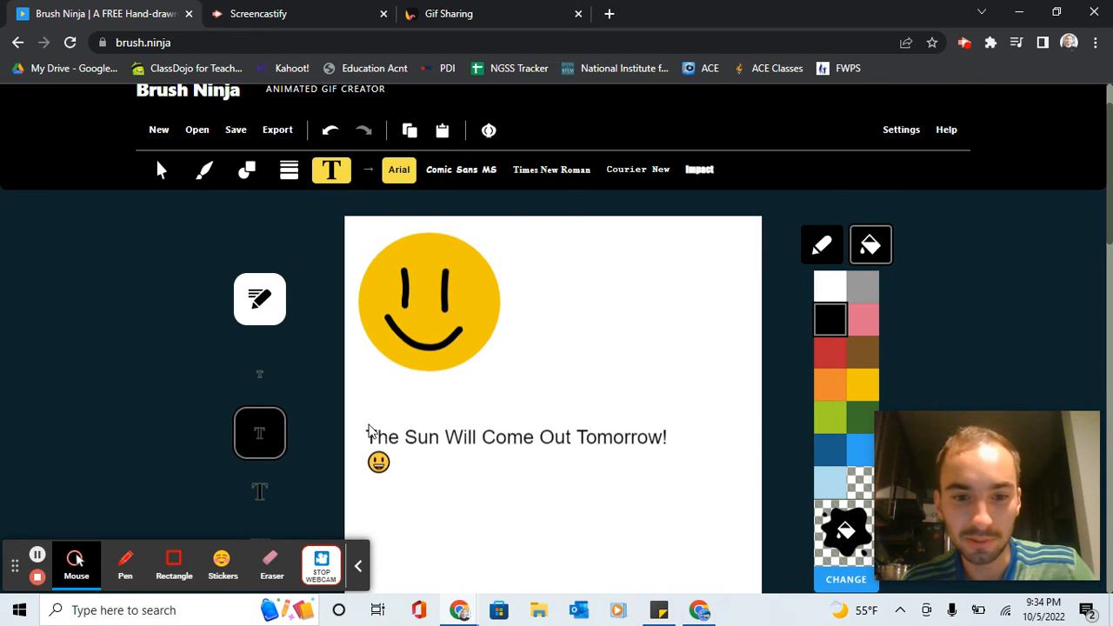
click(409, 414)
scroll(409, 414, down, 3)
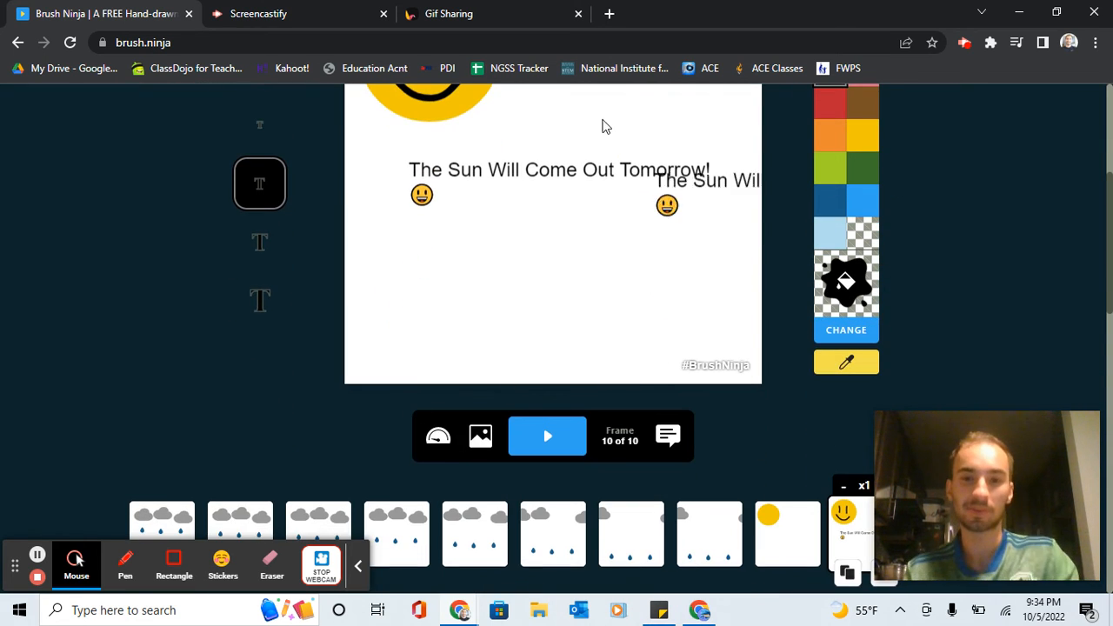
scroll(470, 398, down, 3)
scroll(470, 399, up, 6)
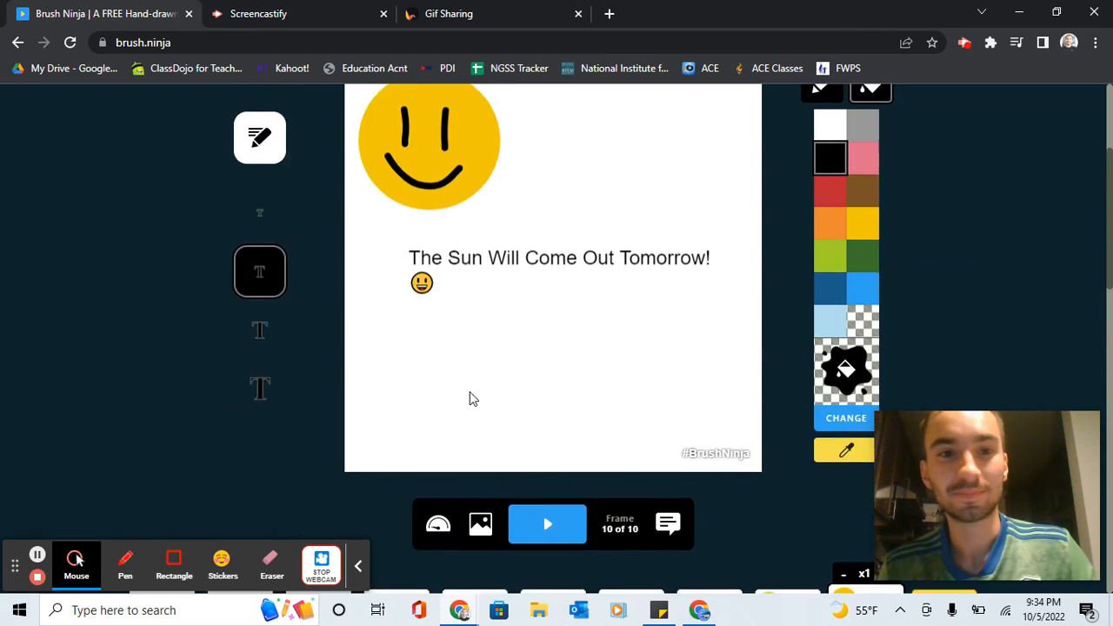
Step: Retype the word "Sun" in the caption text below the smiling sun in the tenth frame
click(158, 239)
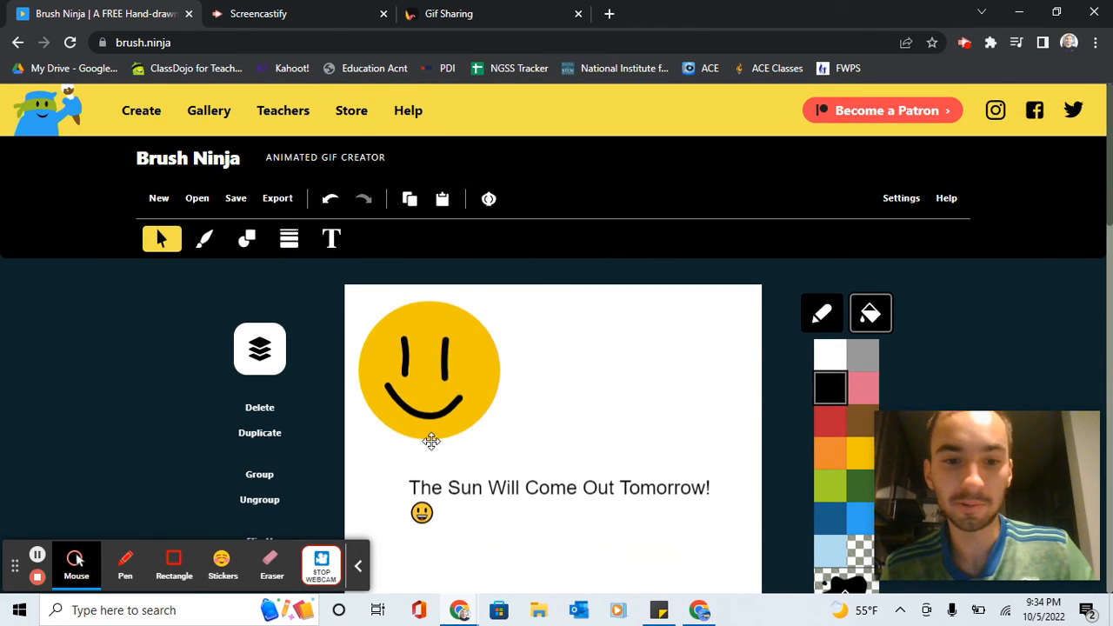
click(455, 493)
click(456, 493)
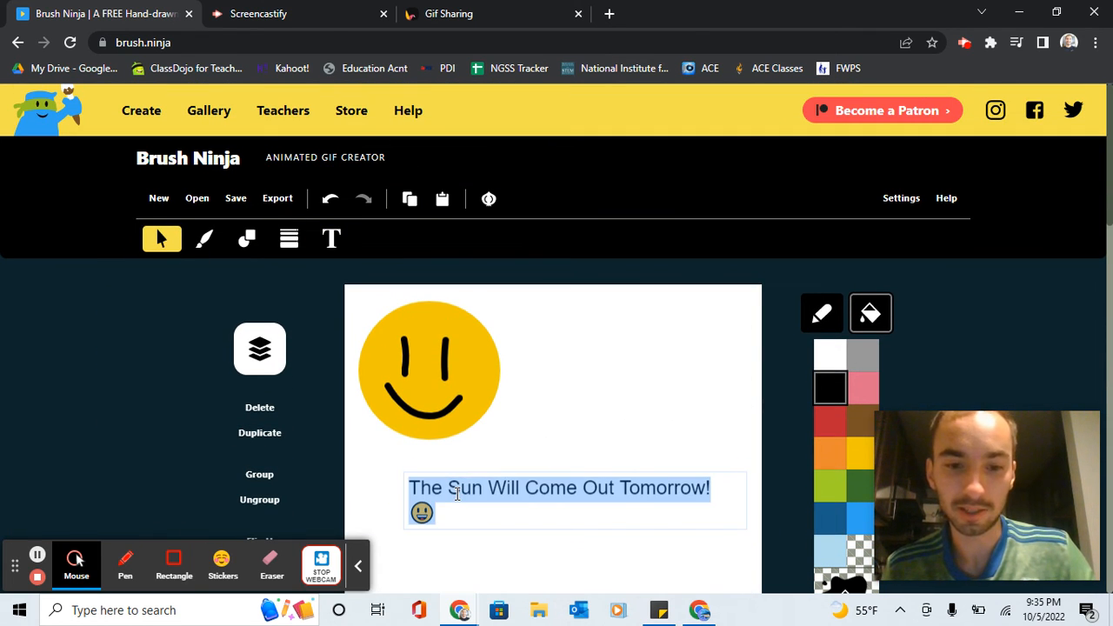
double_click(457, 493)
text(s)
key(BackSpace)
text(Su)
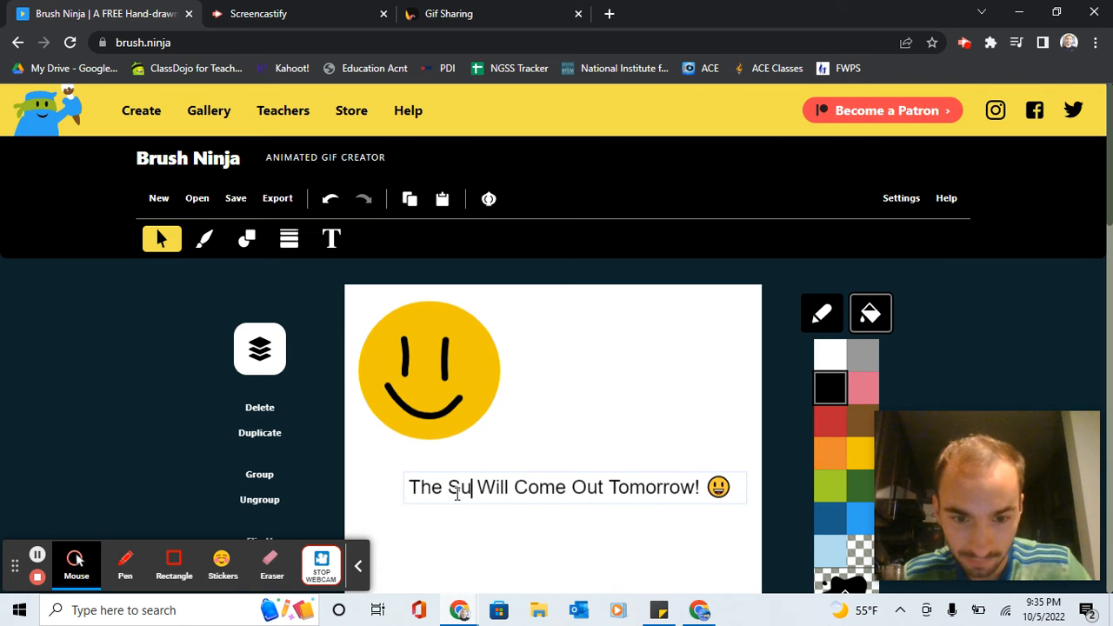
text(n)
Step: Duplicate the captioned smiling sun frame twice to extend the end of the animation
scroll(457, 493, down, 5)
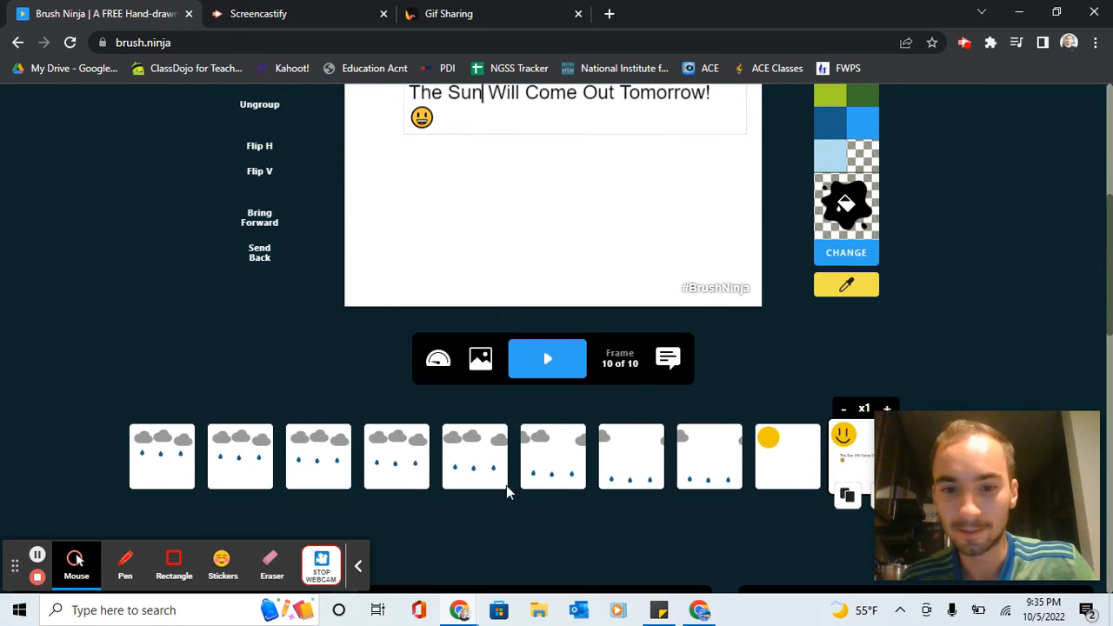
click(851, 493)
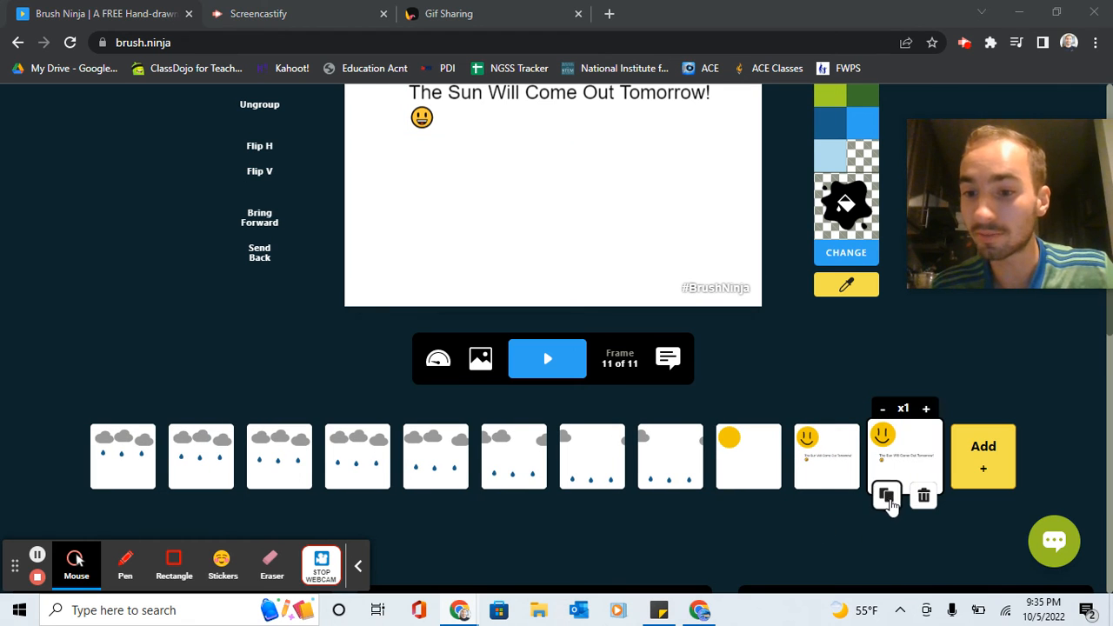
click(885, 496)
Step: Export the animation as an animated GIF named "Sunny Weather" and download the file
scroll(654, 381, up, 5)
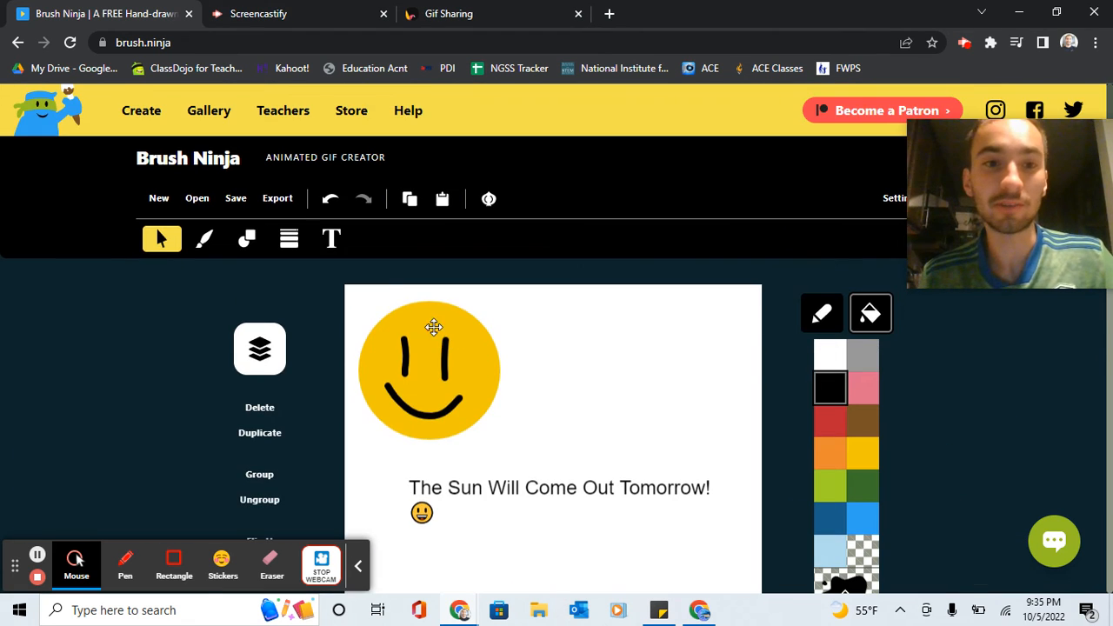
click(278, 199)
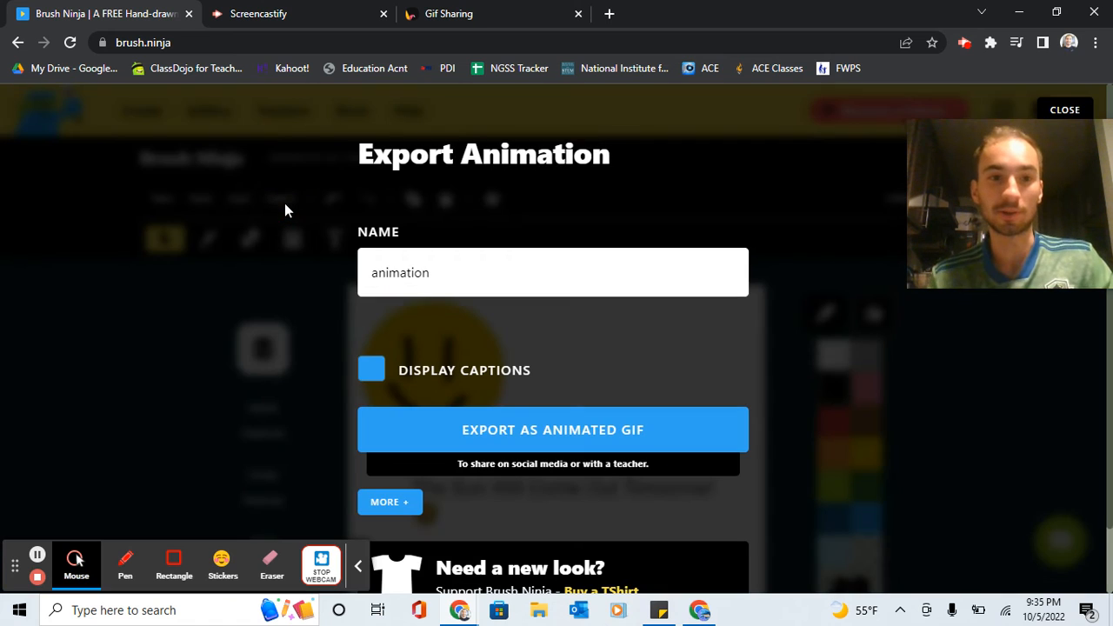
double_click(410, 273)
text(Sunny Weather)
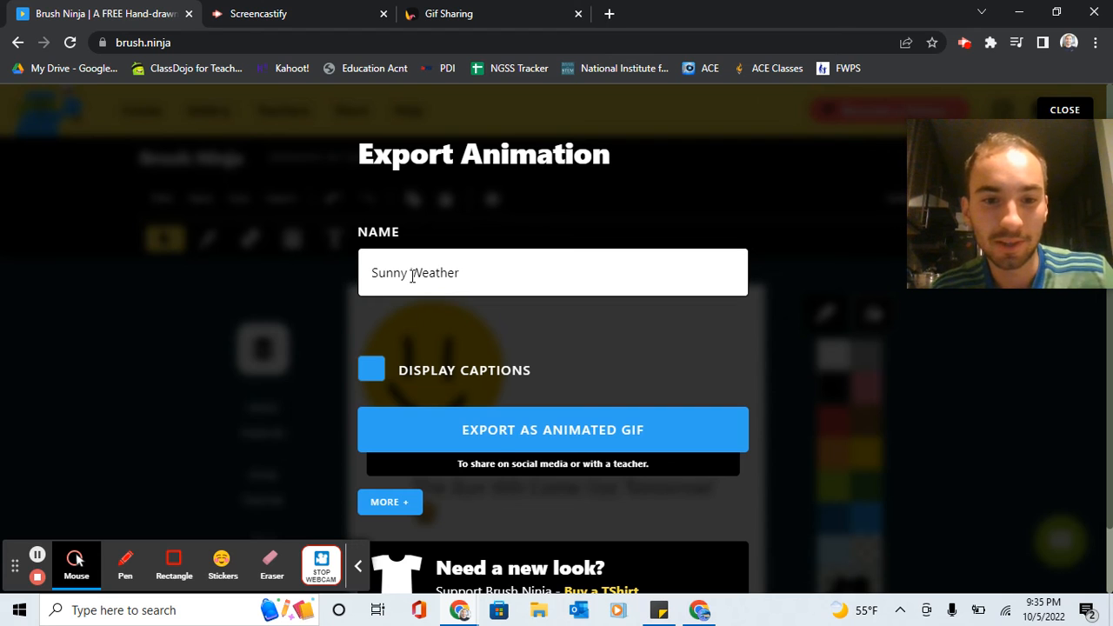
click(502, 448)
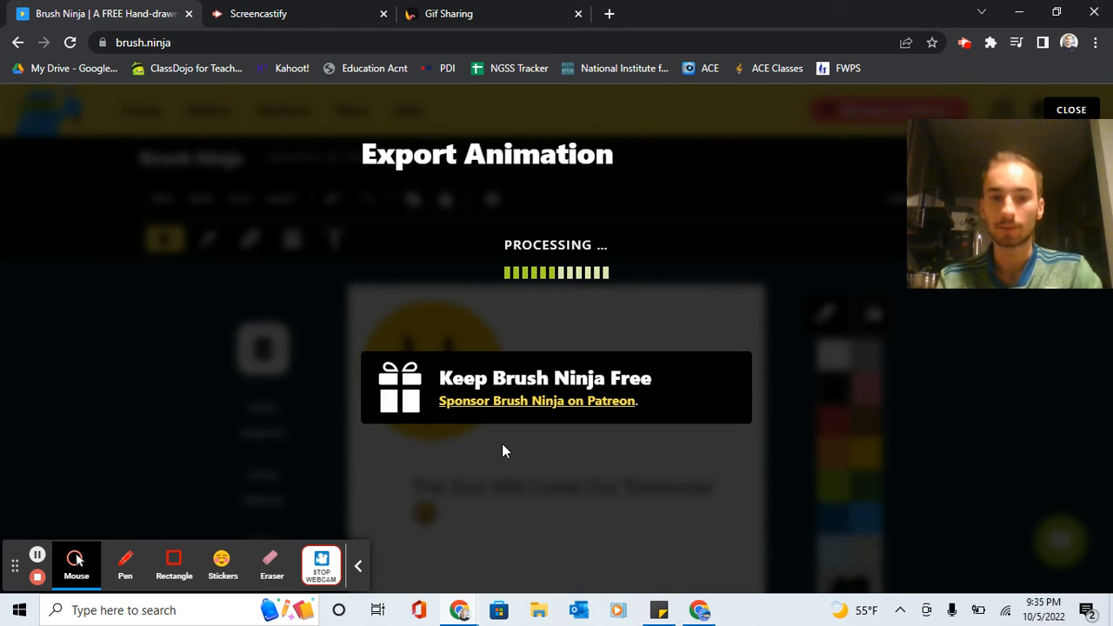
click(485, 256)
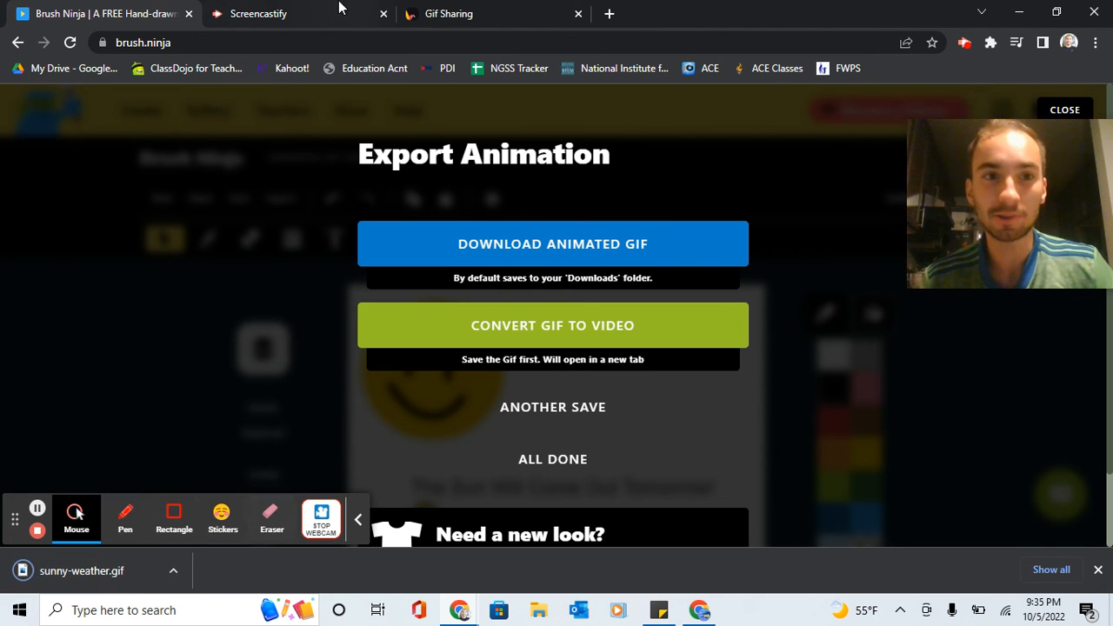
Step: Switch to the Gif Sharing Padlet and start a new post titled "Rain Storm -" followed by the teacher's name
click(467, 11)
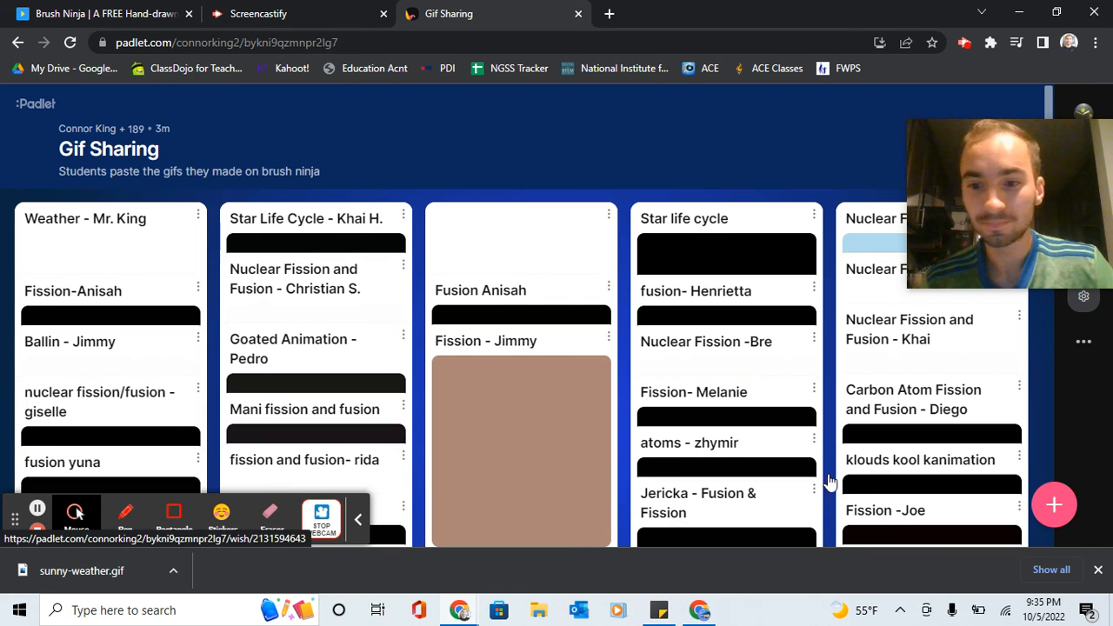
click(1054, 508)
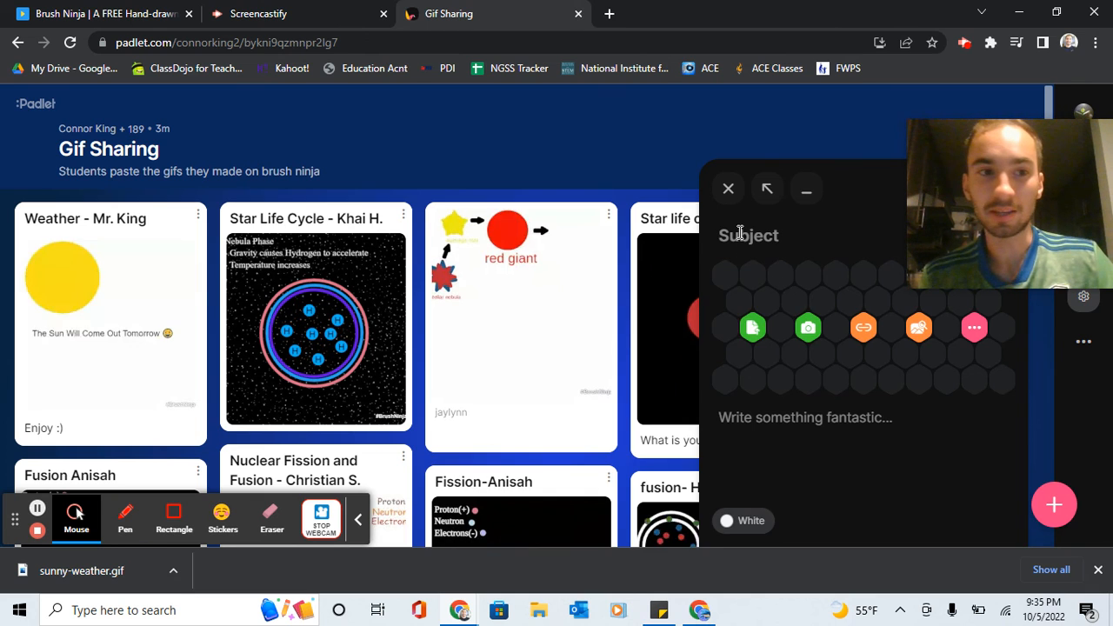
text(Rain Storm)
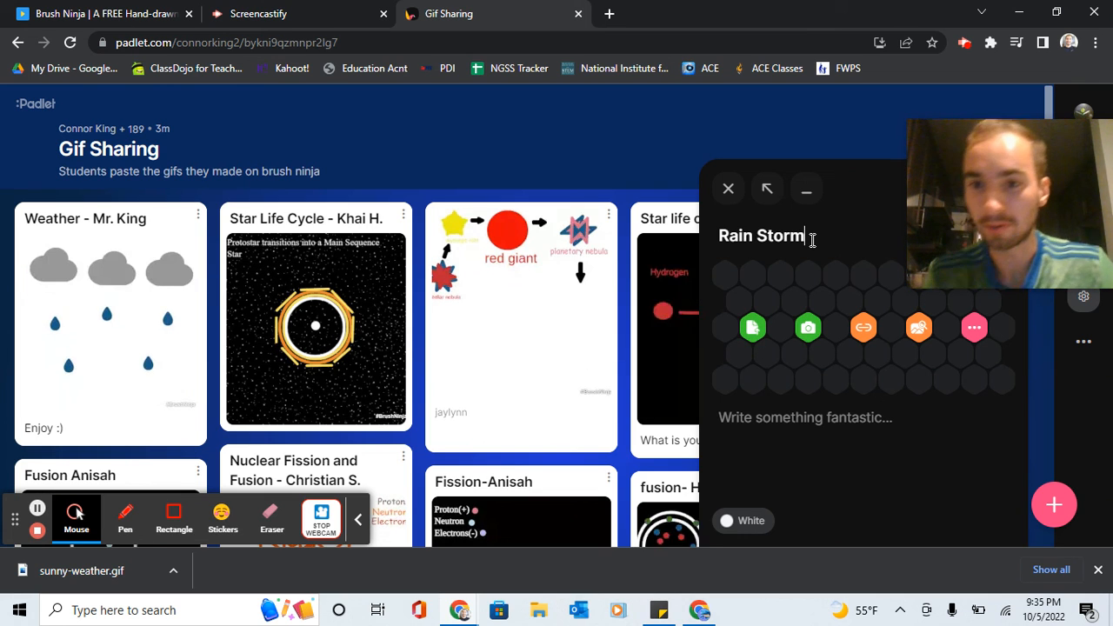
text(- )
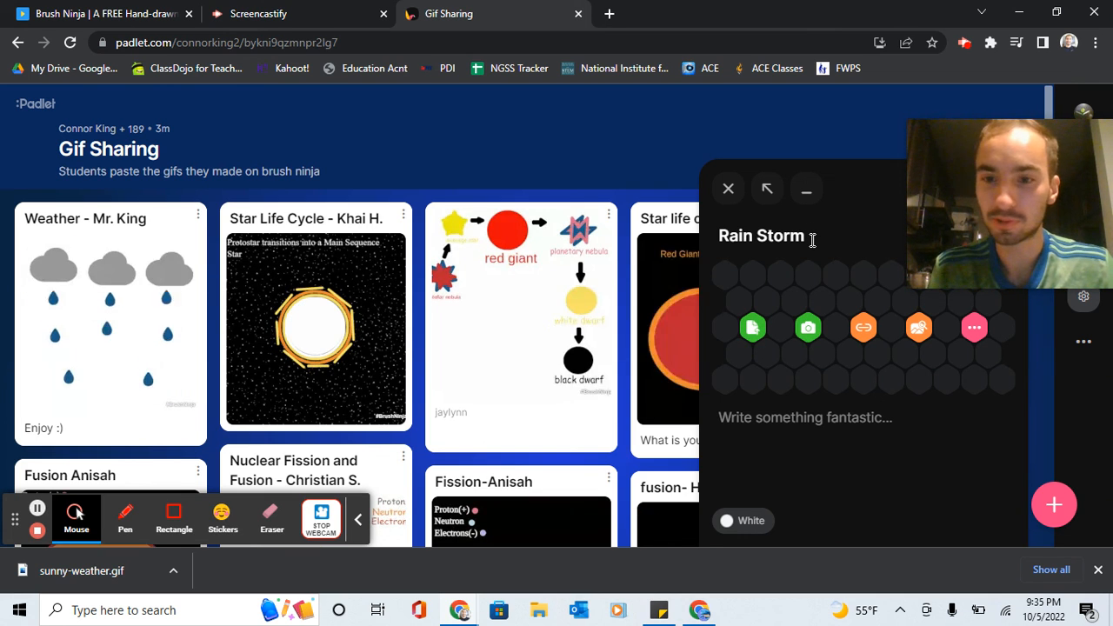
text(Mr. )
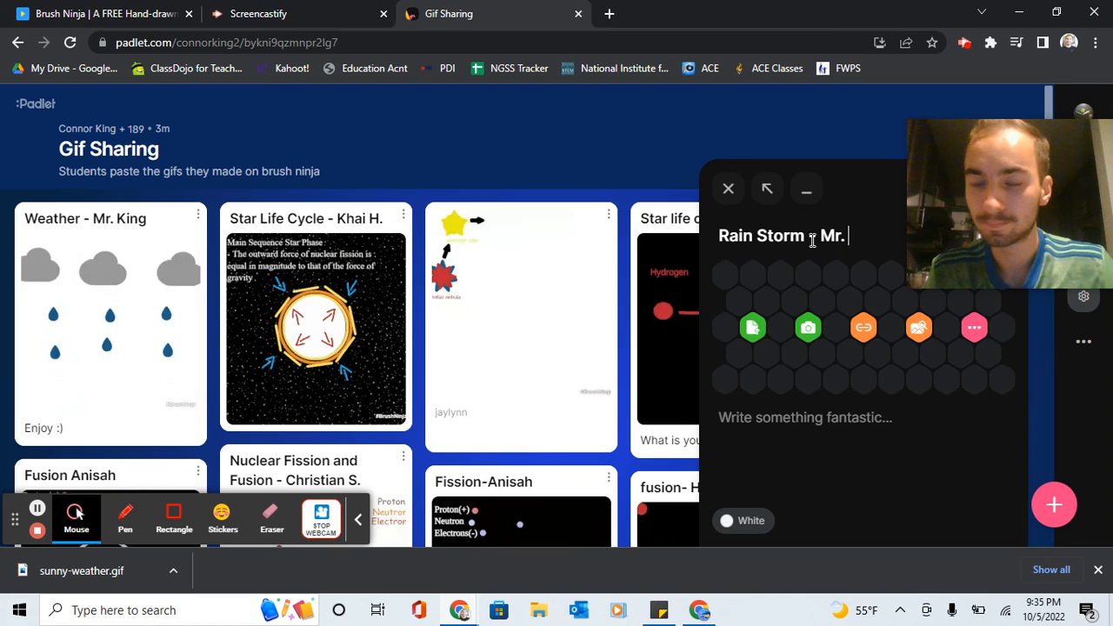
text(King)
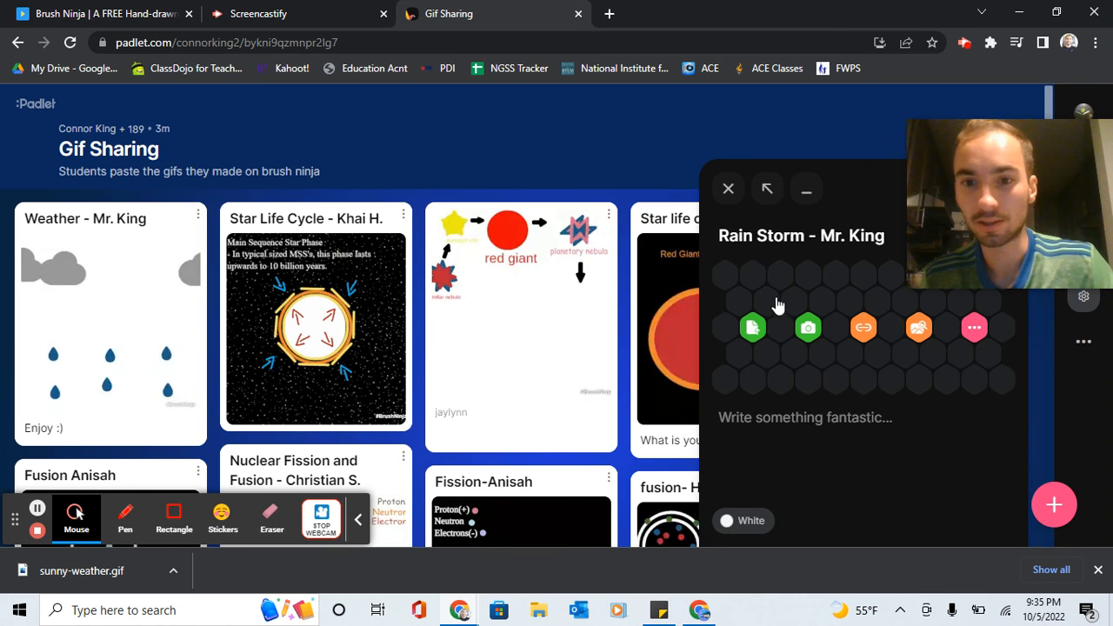
Step: Attach the exported sunny-weather.gif from the Downloads folder to the post and write "Enjoy again!" as its body text
click(753, 329)
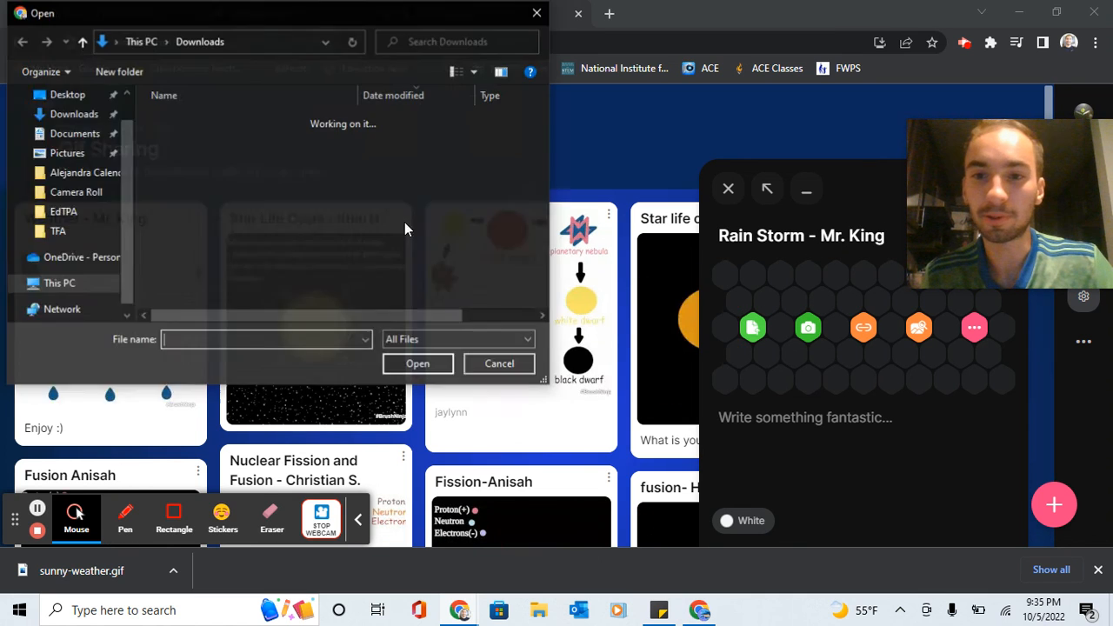
double_click(240, 138)
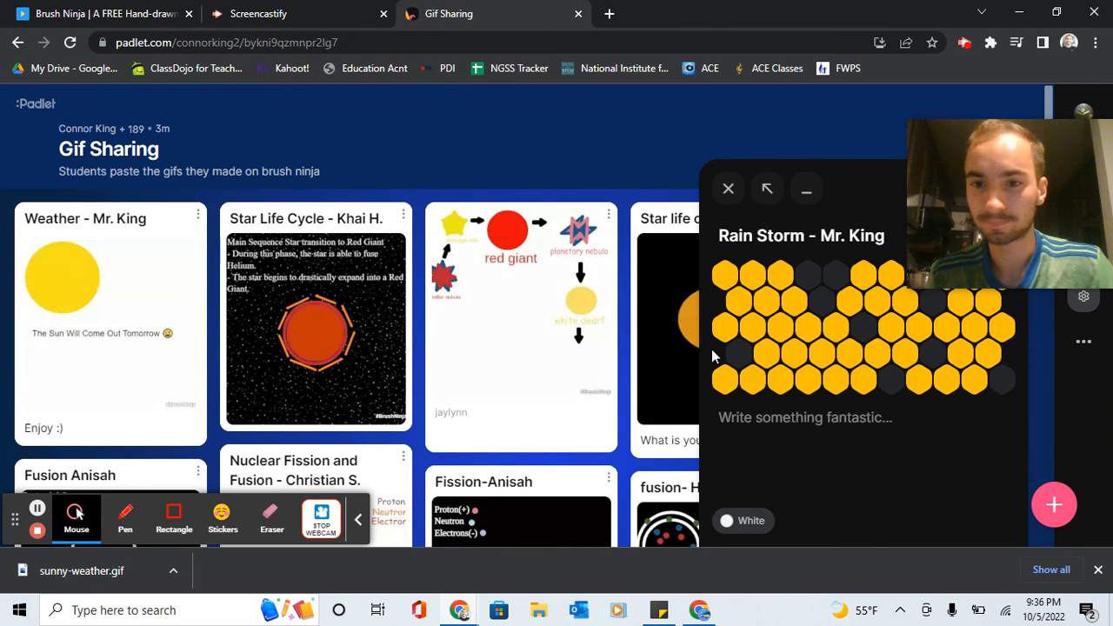
click(825, 421)
text(Enjoy a)
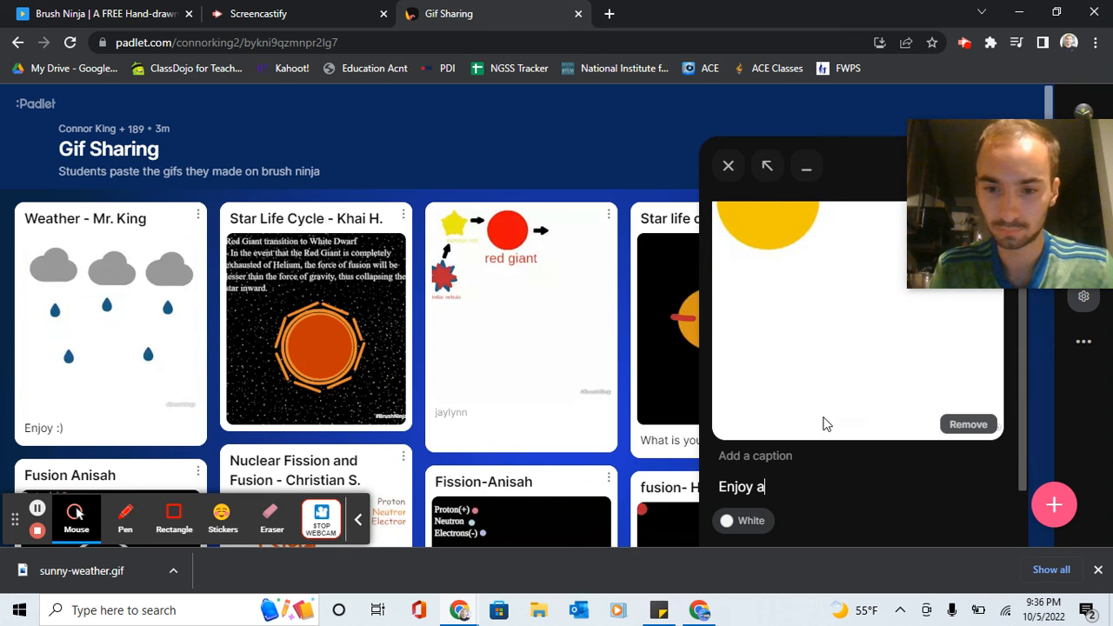
text(gain!)
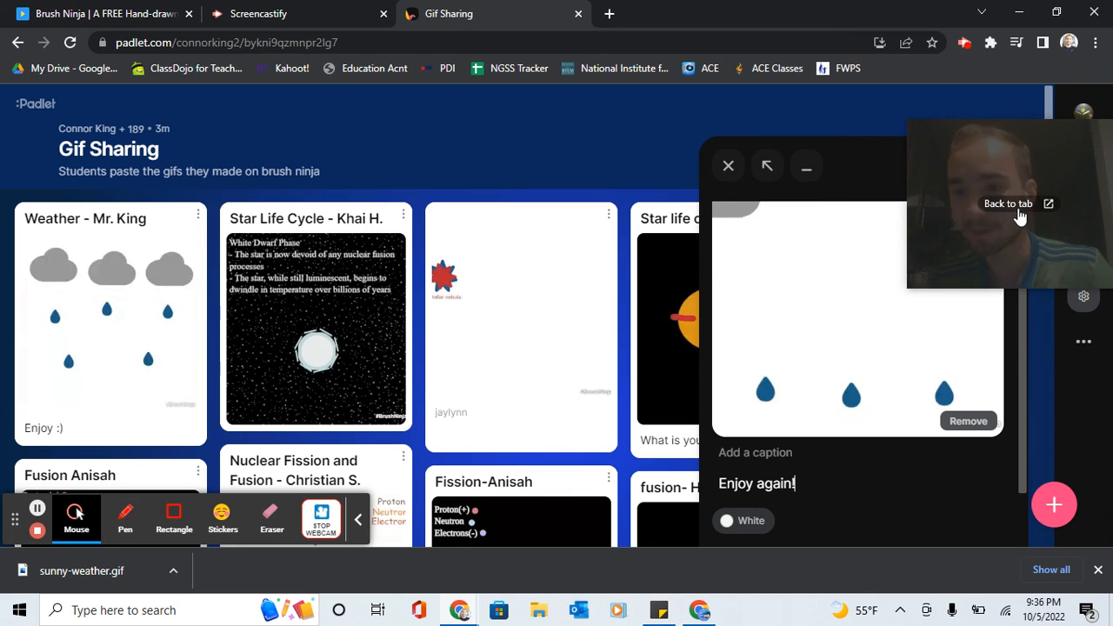
Step: Publish the Rain Storm post to the Gif Sharing board
drag(1016, 211, 852, 354)
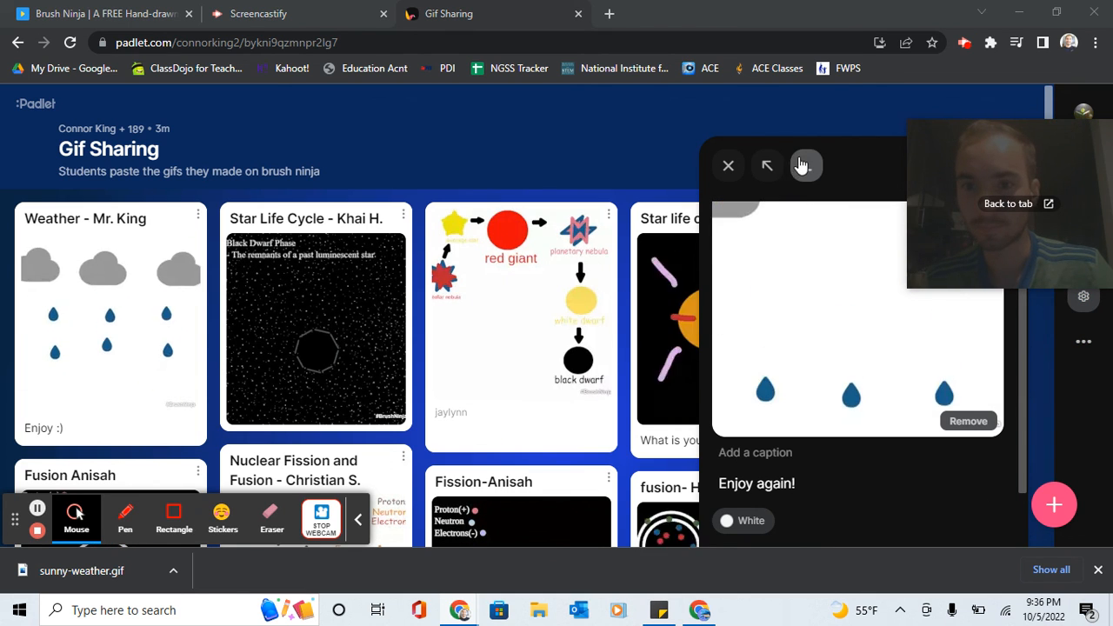
drag(965, 154, 461, 153)
click(968, 170)
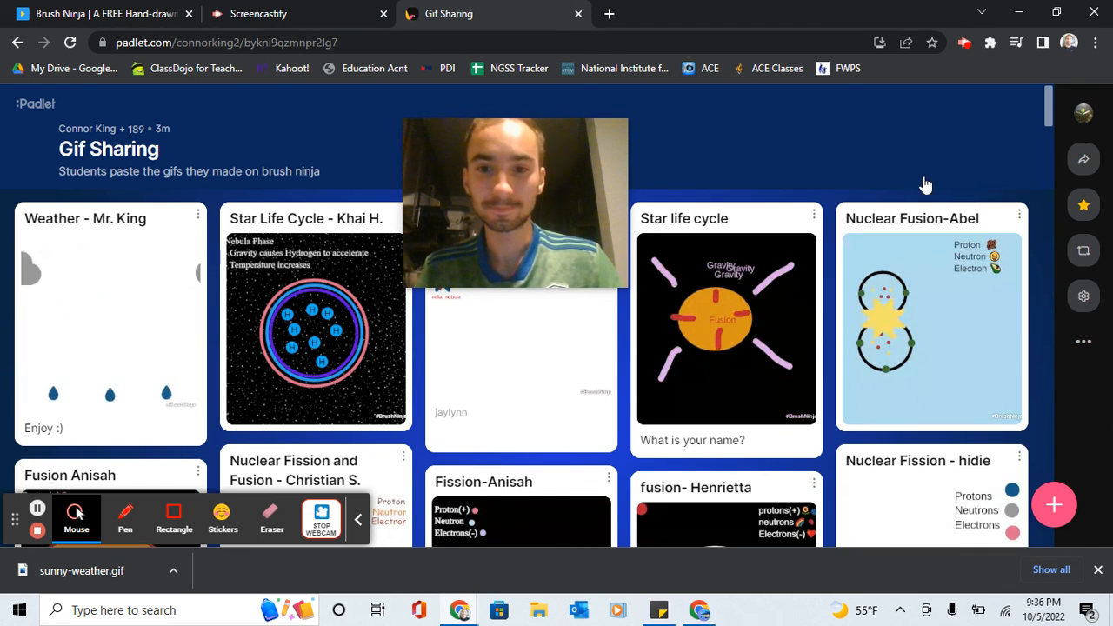